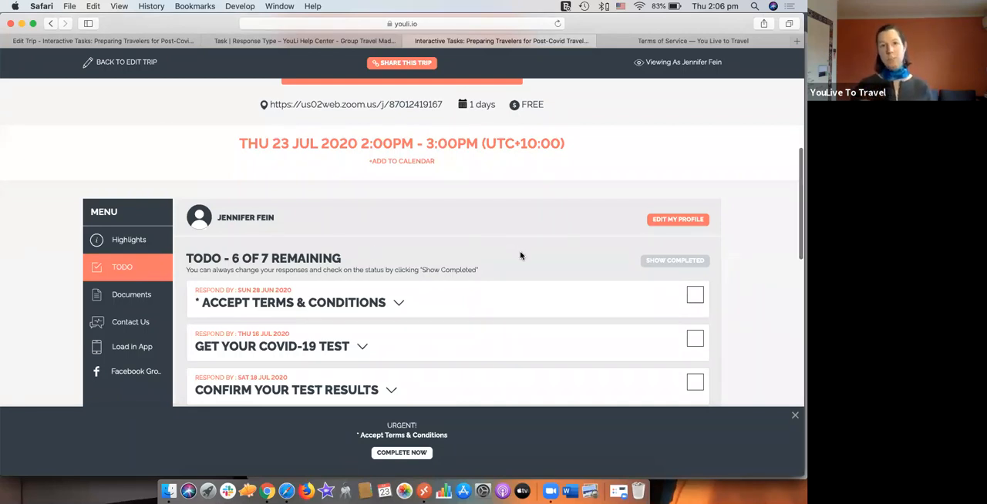
# Step: Review the tasks in the TODO list on the traveler view of the trip page
pyautogui.scroll(-3, 520, 255)
pyautogui.scroll(-1, 520, 255)
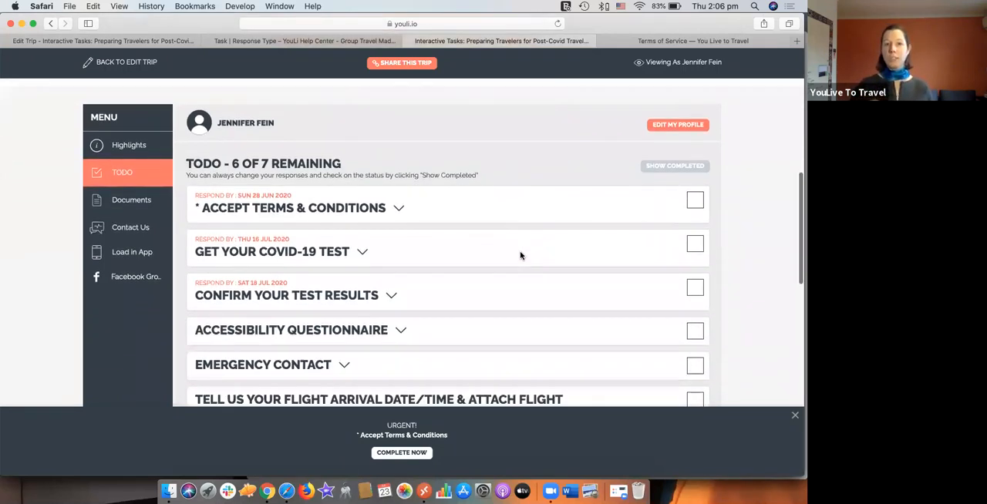
pyautogui.scroll(-2, 521, 256)
pyautogui.scroll(-1, 521, 256)
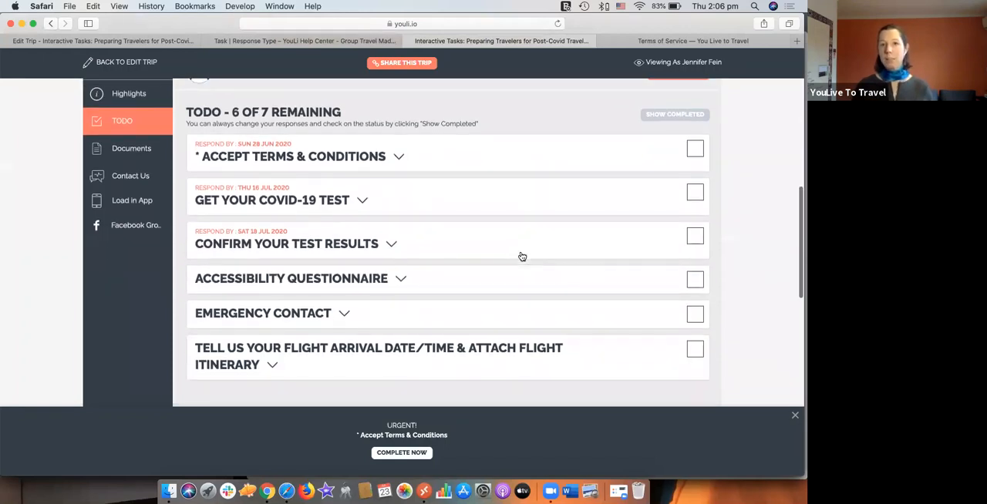
pyautogui.scroll(-1, 521, 256)
pyautogui.scroll(-1, 522, 256)
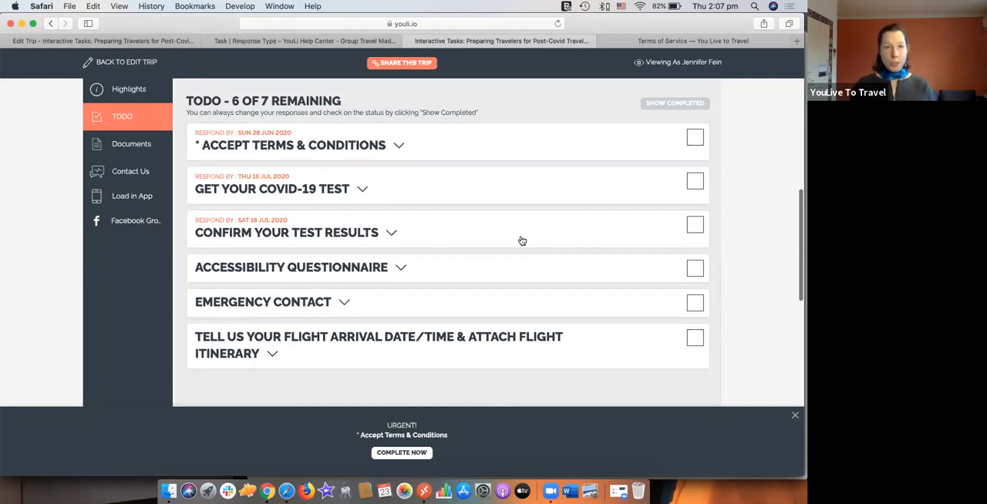
pyautogui.scroll(3, 522, 241)
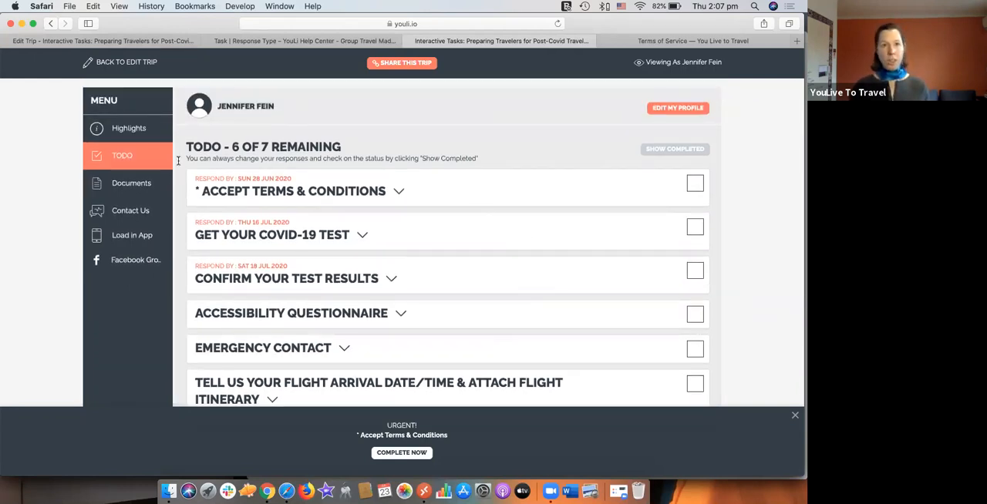
# Step: Switch to the trip editor and bring up the Trip Page menu labels in its settings
pyautogui.click(126, 42)
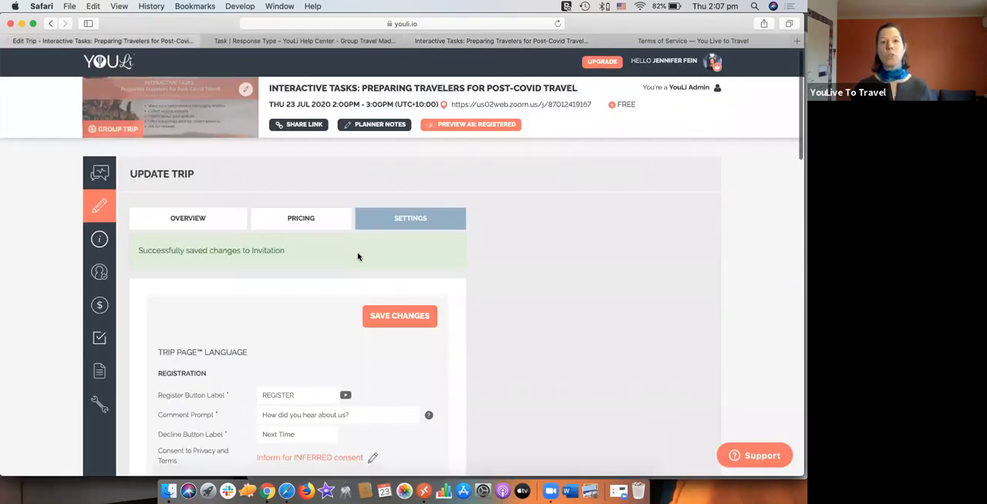
pyautogui.scroll(-5, 357, 256)
pyautogui.scroll(-10, 480, 336)
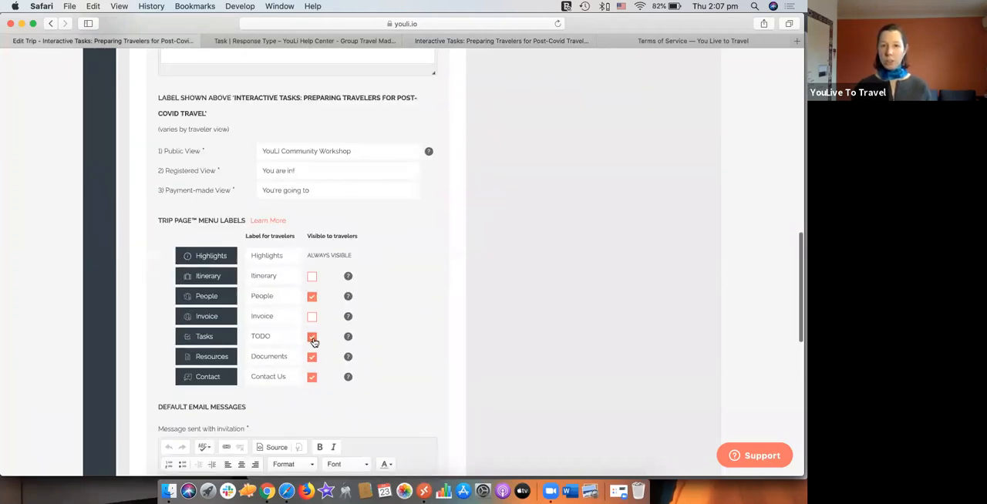
# Step: Try hiding the Tasks and Resources menu items from travelers, and make both visible again
pyautogui.click(313, 339)
pyautogui.click(312, 358)
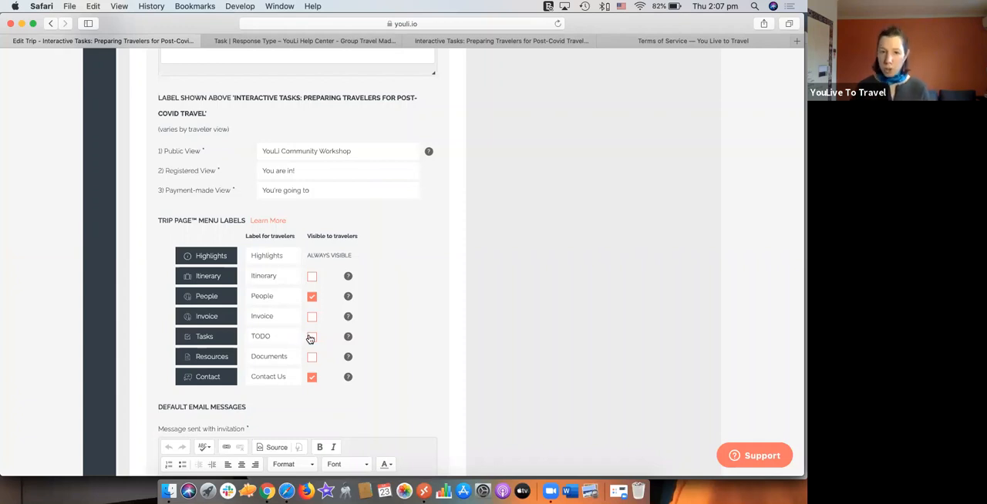
pyautogui.click(312, 337)
pyautogui.click(312, 358)
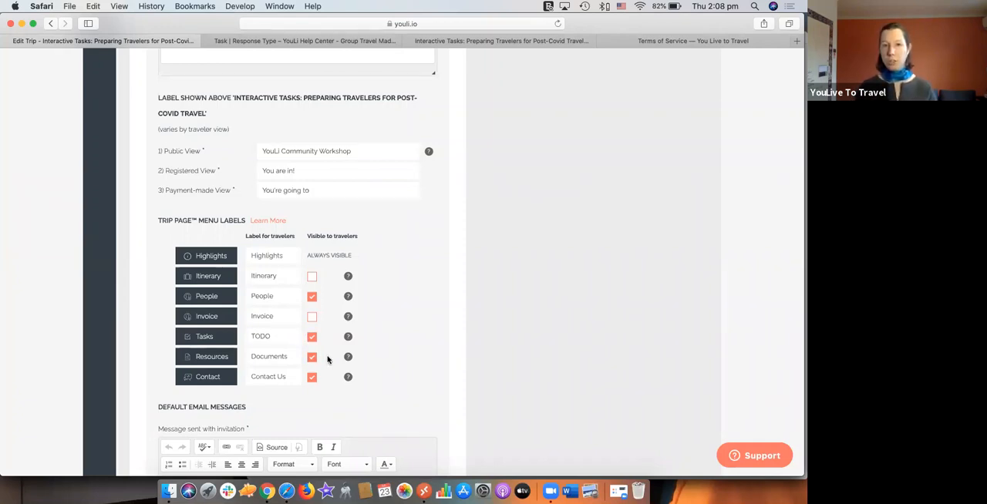
# Step: Set the traveler menu label for Tasks to "Get It Done!" and the one for Resources to "Docs"
pyautogui.doubleClick(252, 336)
pyautogui.write('Got ')
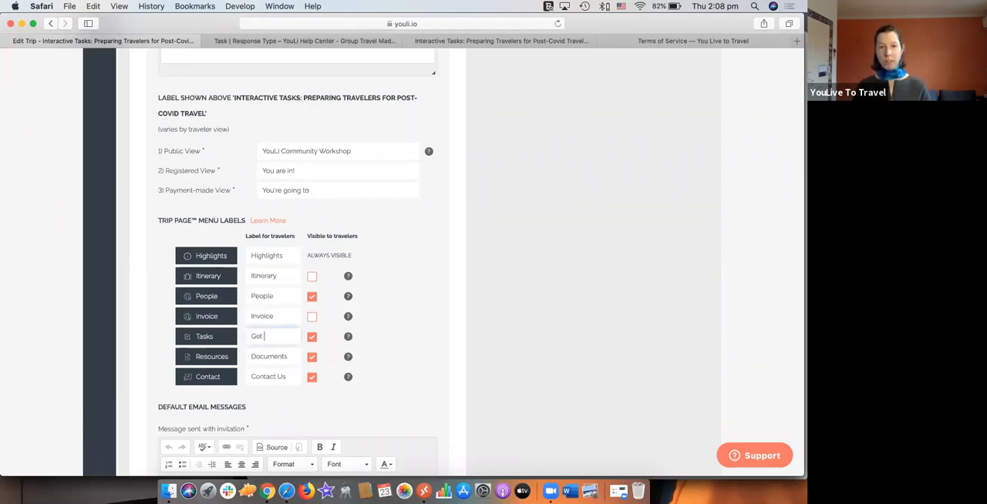
pyautogui.write('It Done!')
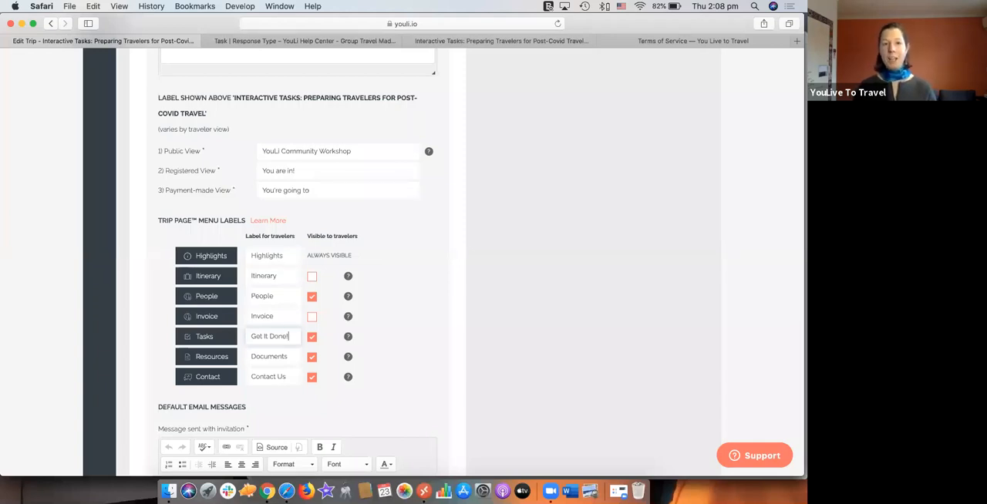
pyautogui.click(258, 356)
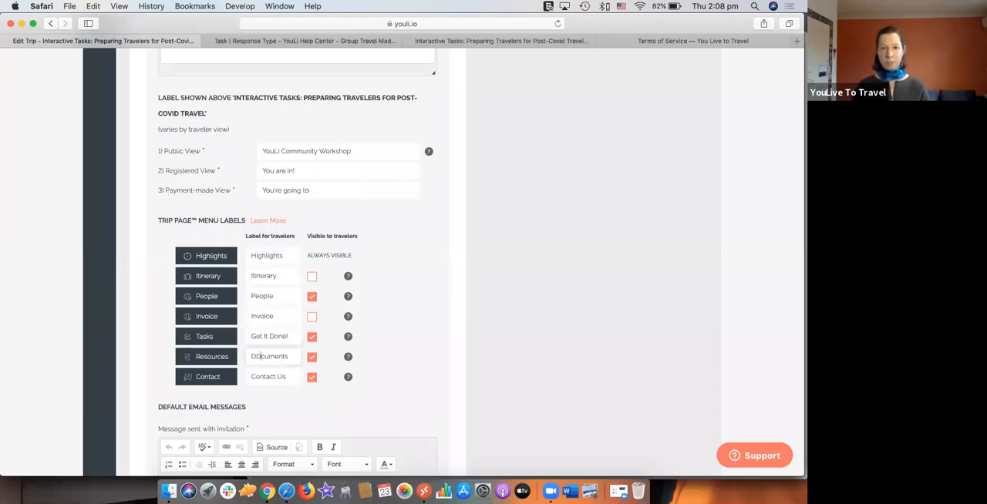
pyautogui.doubleClick(257, 356)
pyautogui.write('Docs')
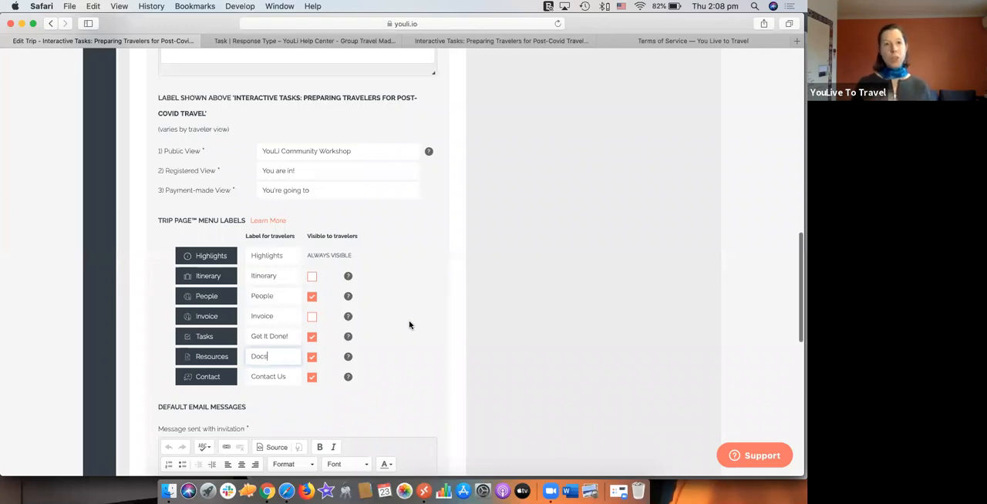
pyautogui.scroll(1, 410, 324)
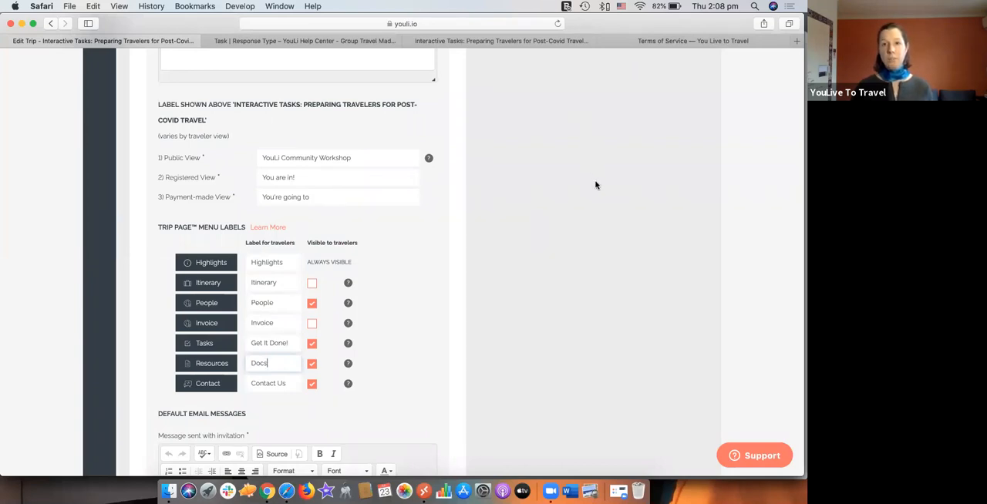
pyautogui.click(518, 140)
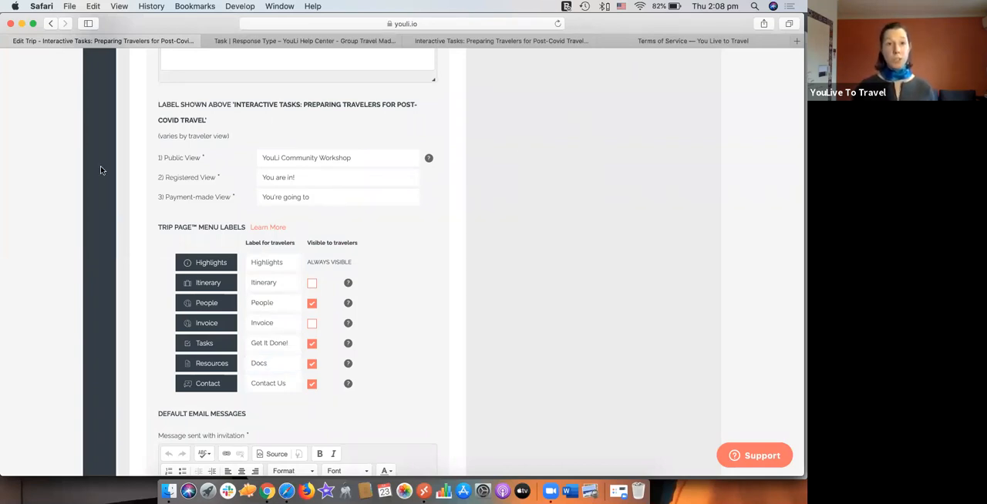
# Step: Check the TODO section in the traveler view of the trip page and return to the trip editor
pyautogui.scroll(2, 100, 170)
pyautogui.scroll(10, 100, 170)
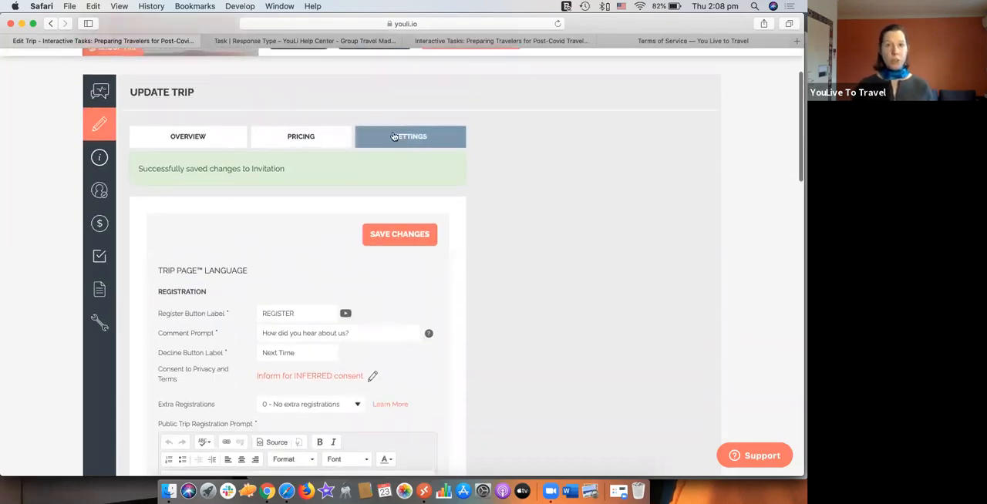
pyautogui.click(464, 39)
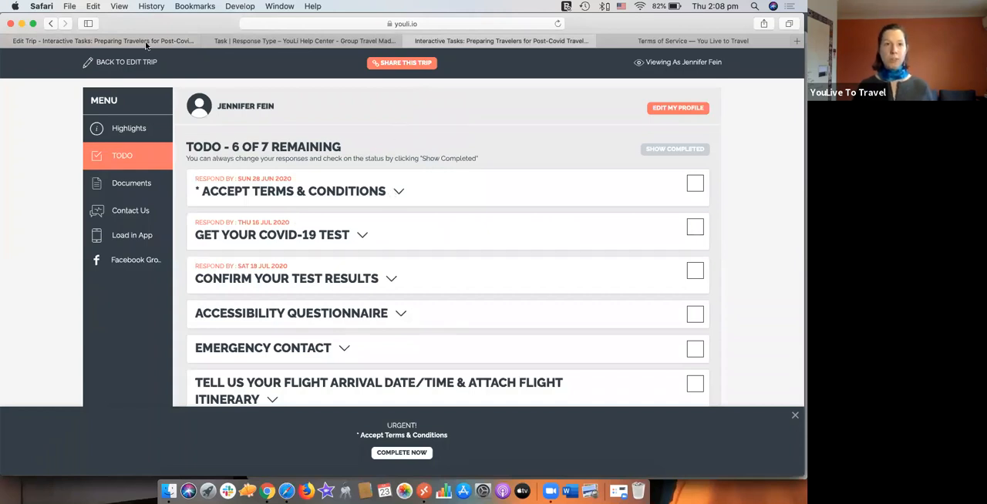
pyautogui.click(120, 39)
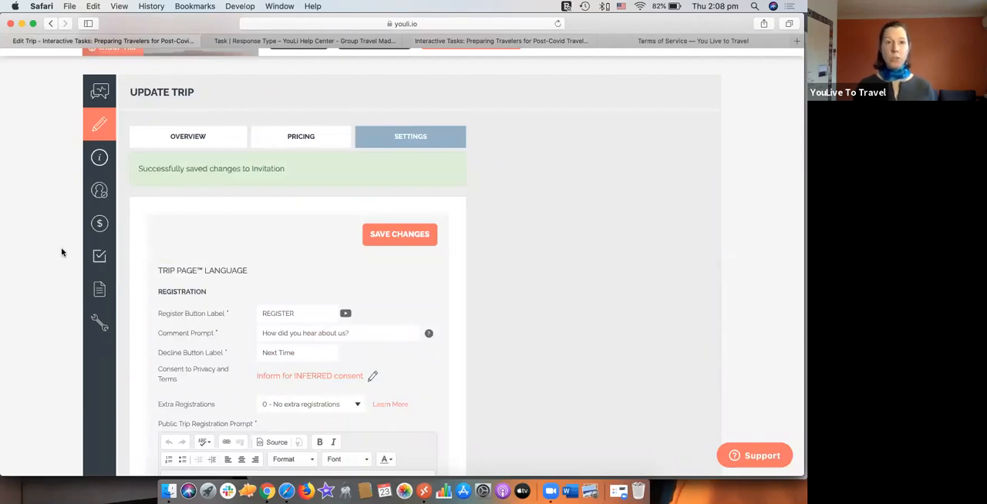
# Step: Open the trip's Manage Tasks page and bring up the list of traveler tasks
pyautogui.scroll(2, 58, 231)
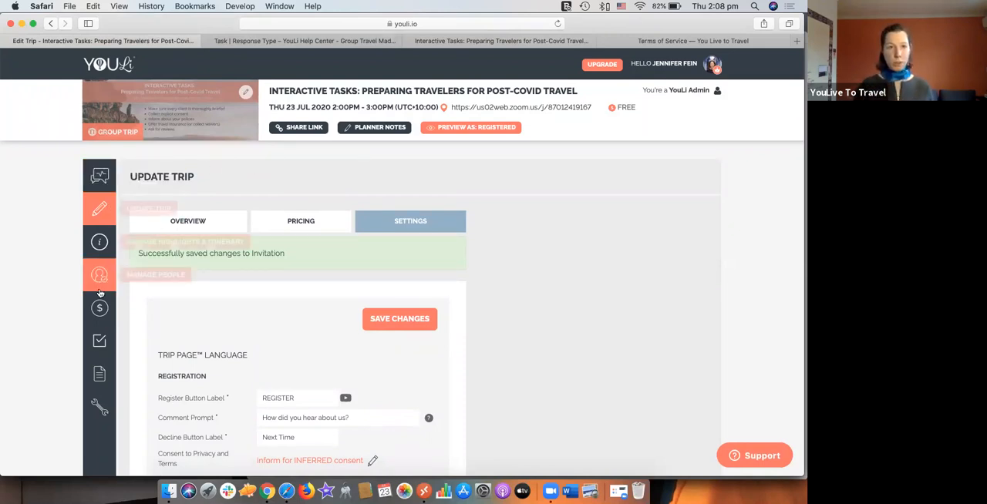
pyautogui.click(102, 348)
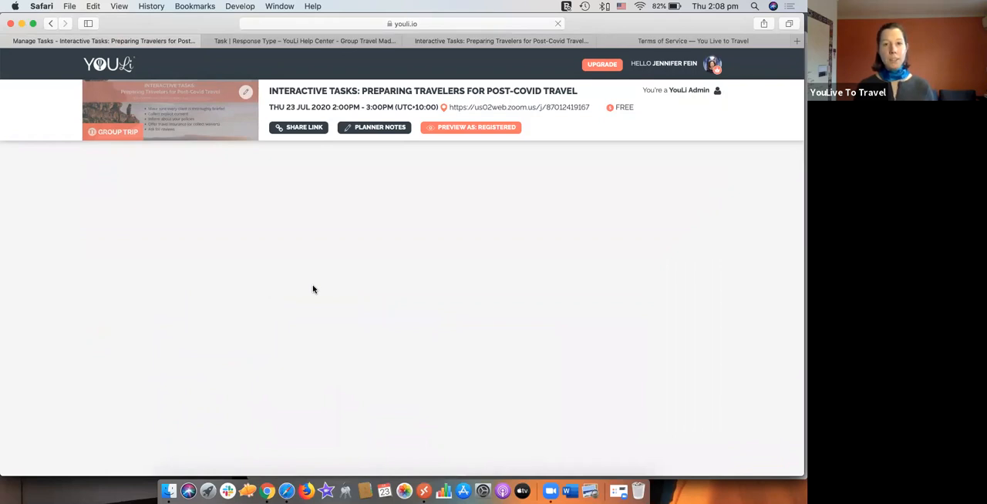
pyautogui.scroll(-2, 316, 259)
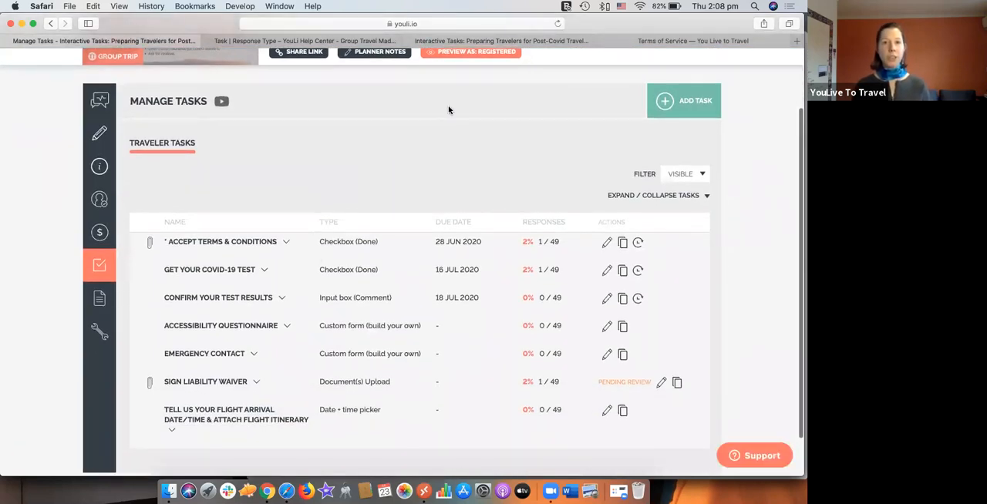
# Step: Compare the traveler's TODO list with the planner's task list and examine the task types
pyautogui.click(467, 43)
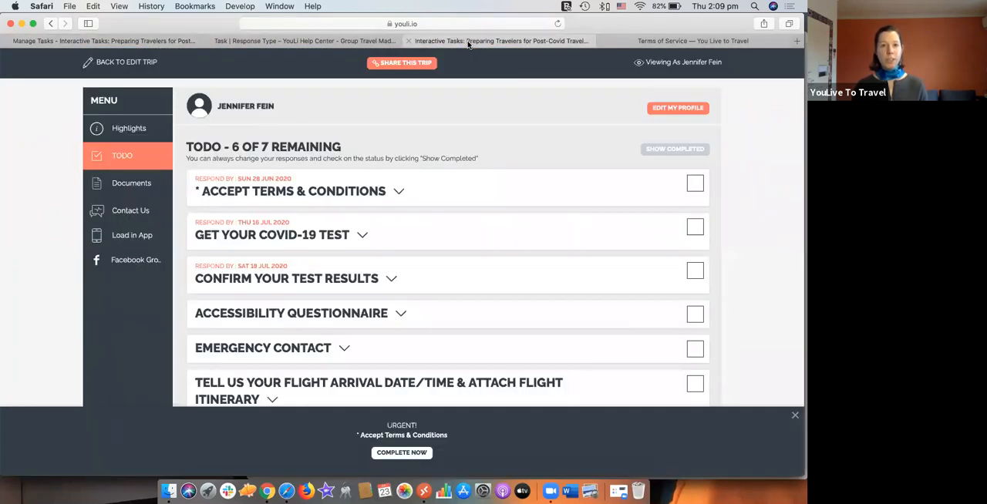
pyautogui.click(131, 43)
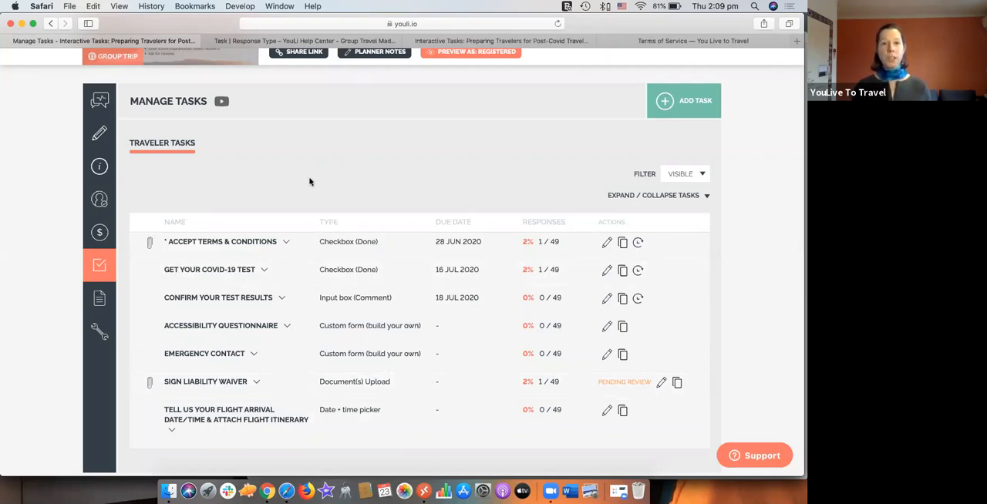
pyautogui.tripleClick(324, 221)
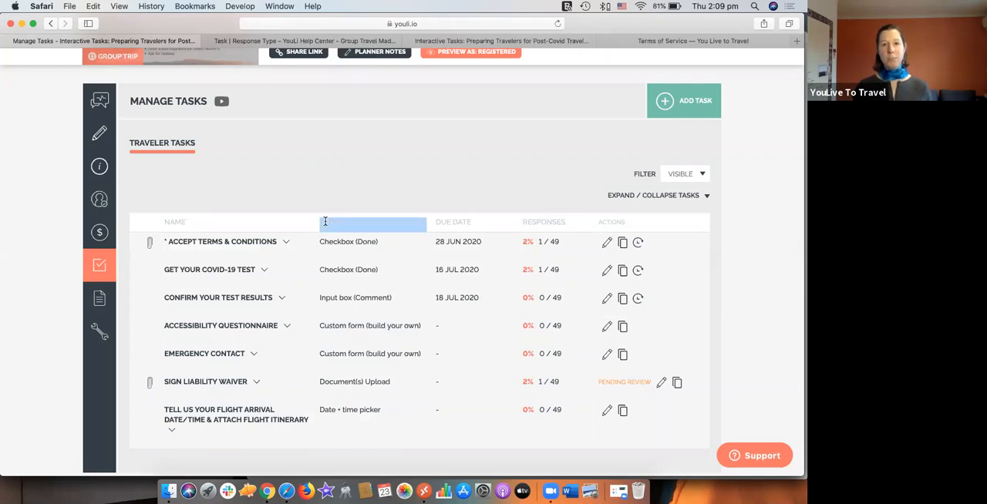
pyautogui.click(324, 223)
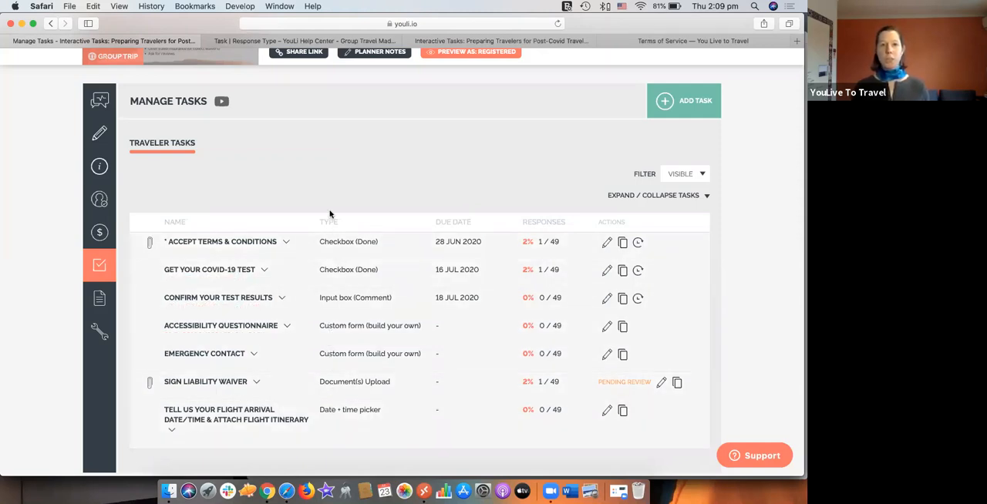
# Step: Open the help article on task response types and read the overview plus the Checkbox, Radio Button and Select all that apply sections
pyautogui.click(275, 41)
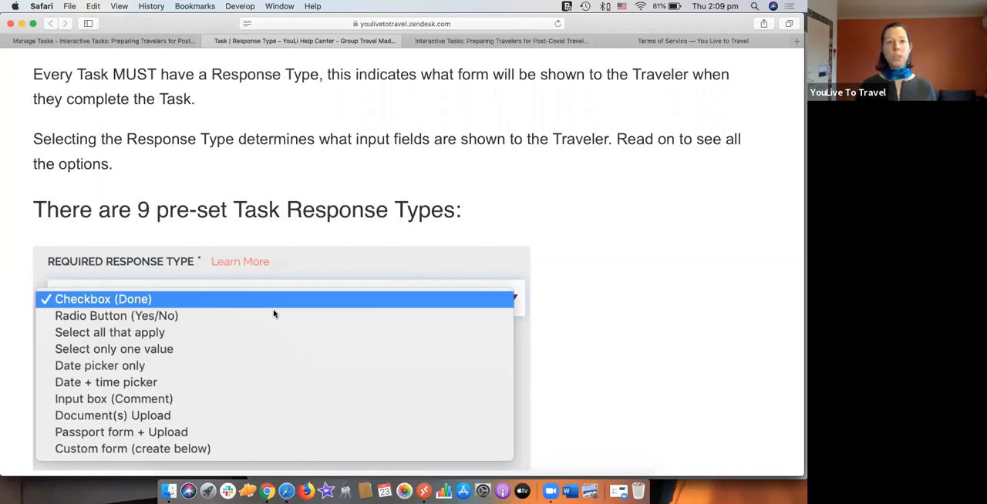
pyautogui.scroll(-1, 273, 312)
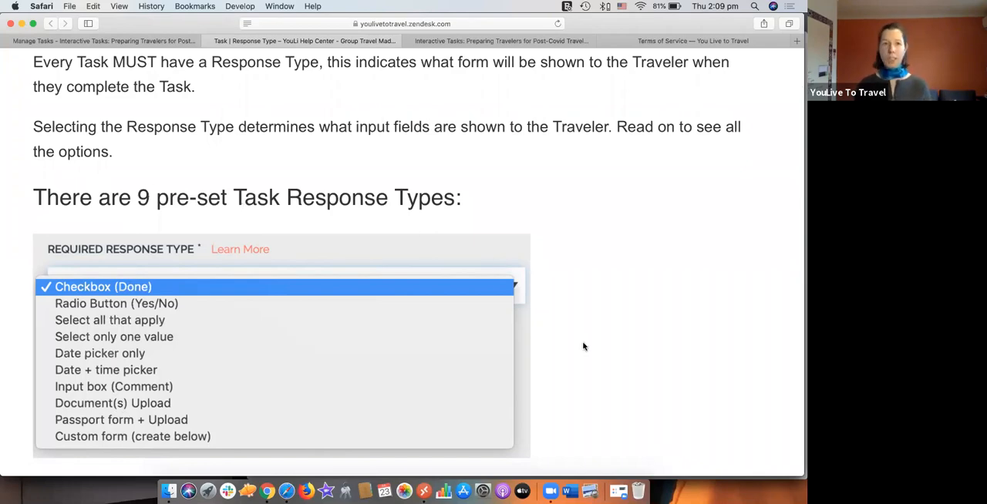
pyautogui.scroll(-10, 583, 346)
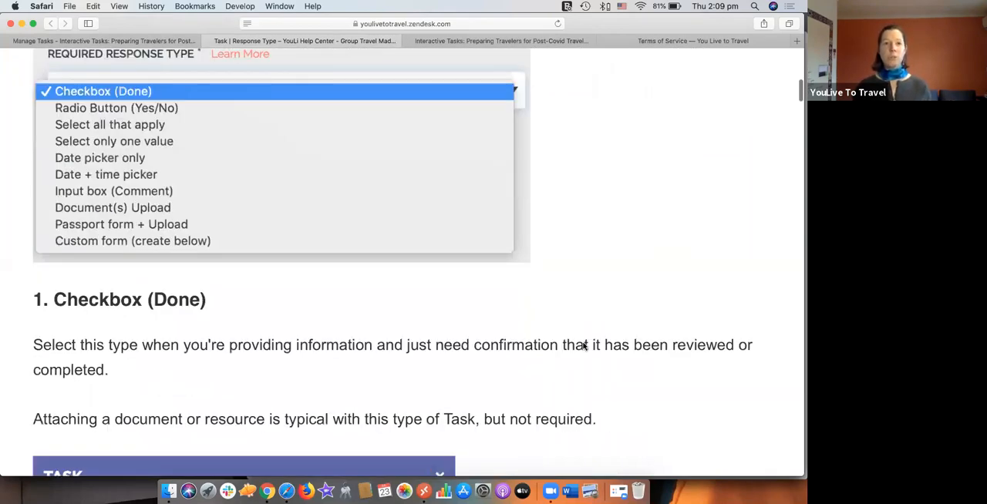
pyautogui.scroll(-2, 584, 347)
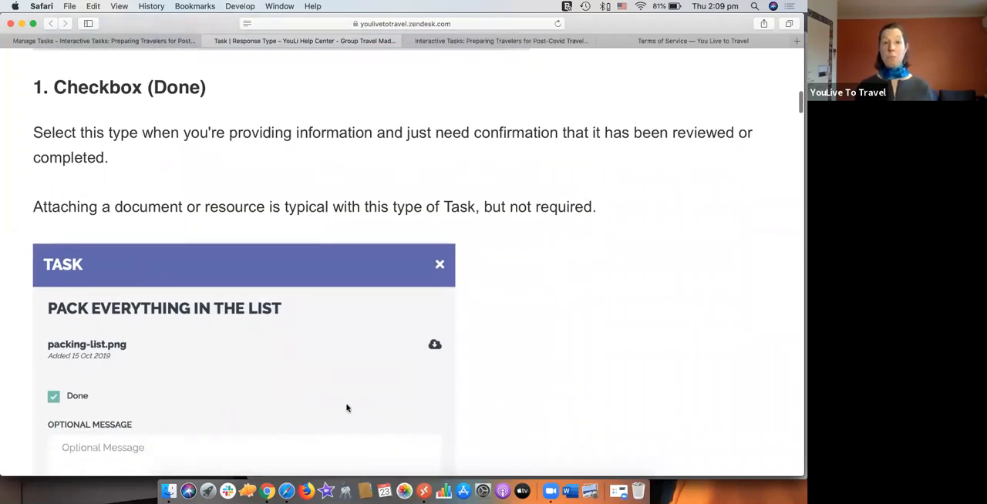
pyautogui.scroll(-3, 347, 408)
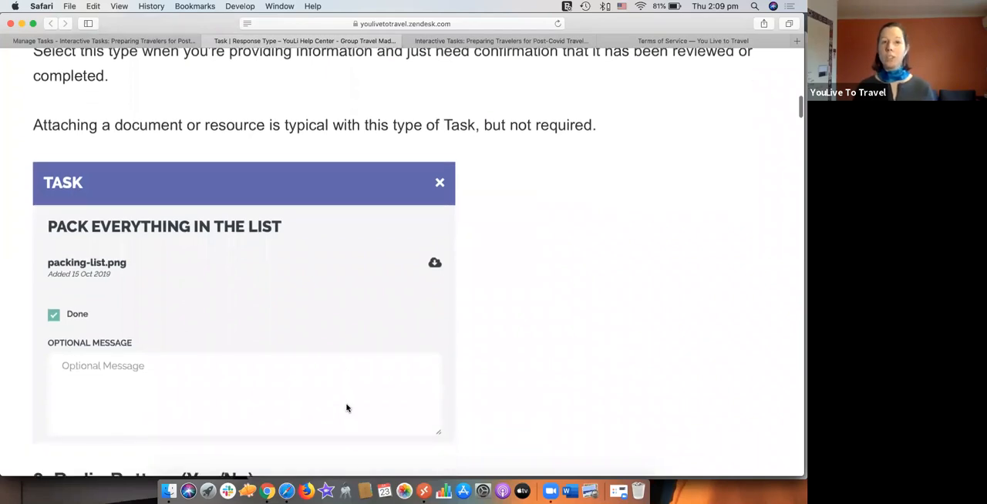
pyautogui.scroll(-5, 347, 408)
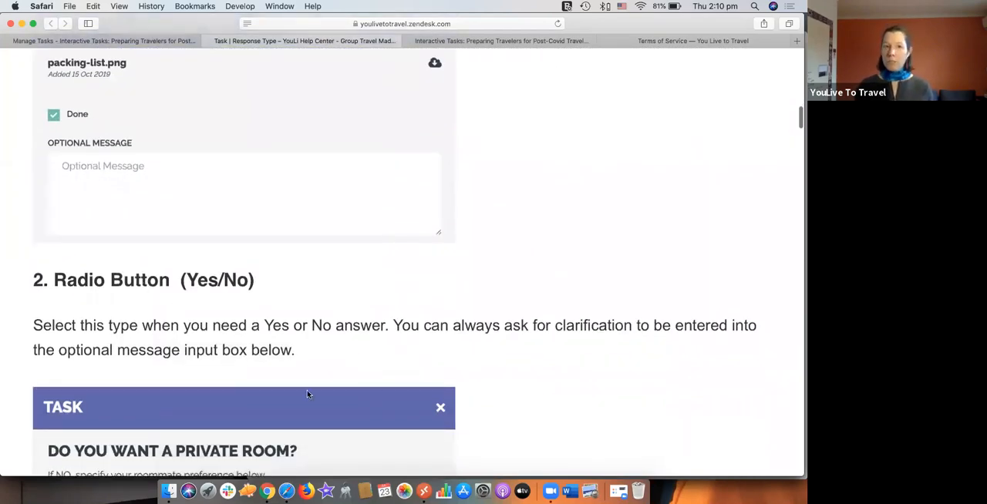
pyautogui.scroll(-6, 308, 395)
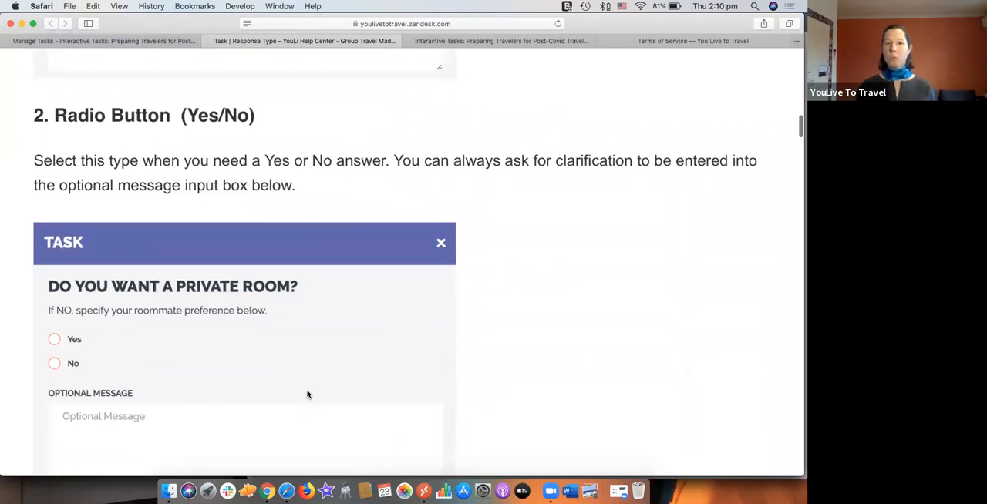
pyautogui.scroll(-7, 307, 395)
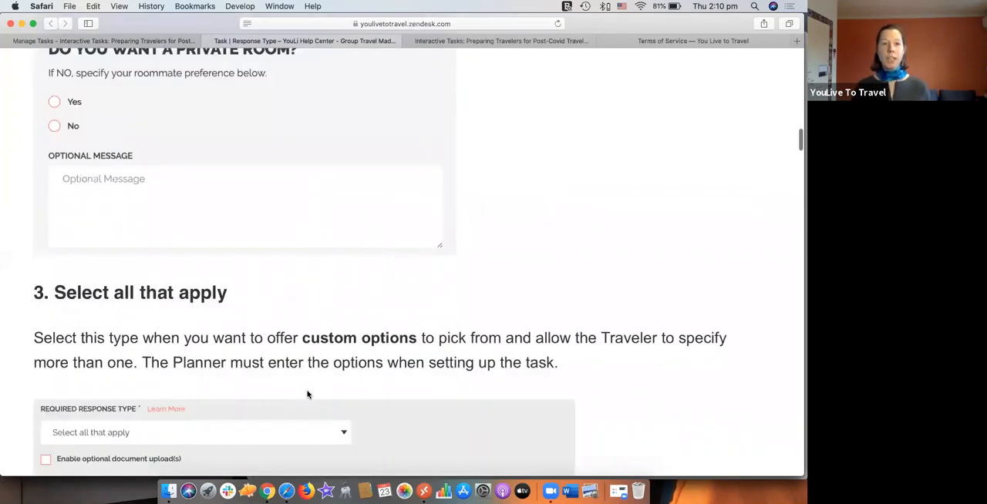
pyautogui.scroll(-4, 307, 394)
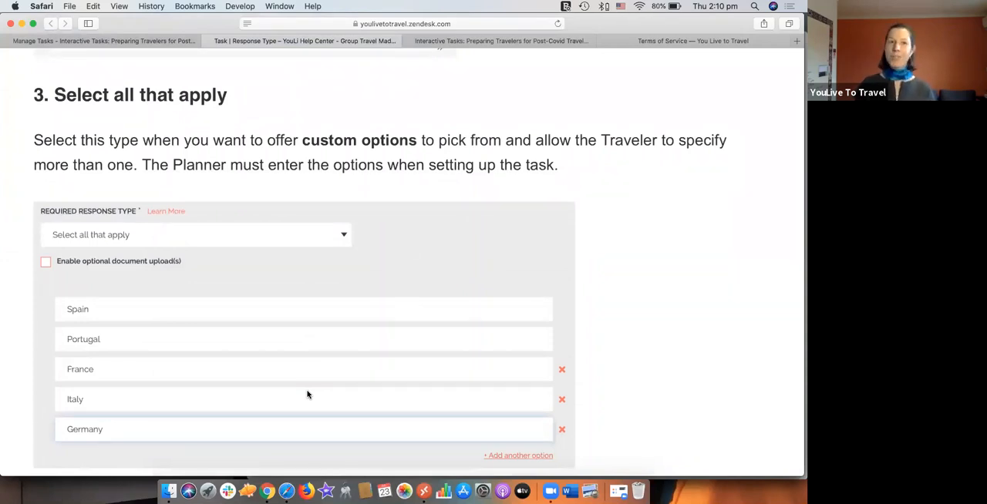
pyautogui.scroll(-6, 308, 395)
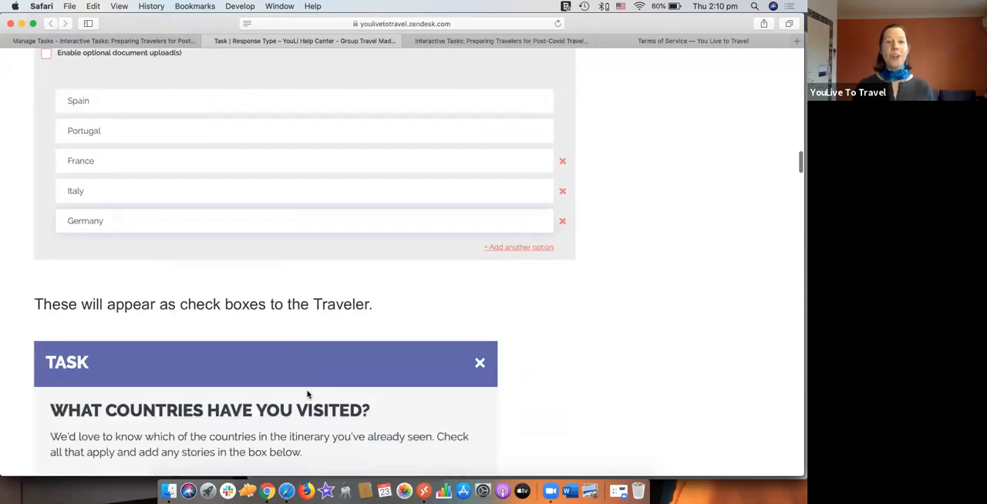
# Step: Read how the Select only one value, Date picker only and Date + time picker response types work in the help article
pyautogui.scroll(-15, 308, 395)
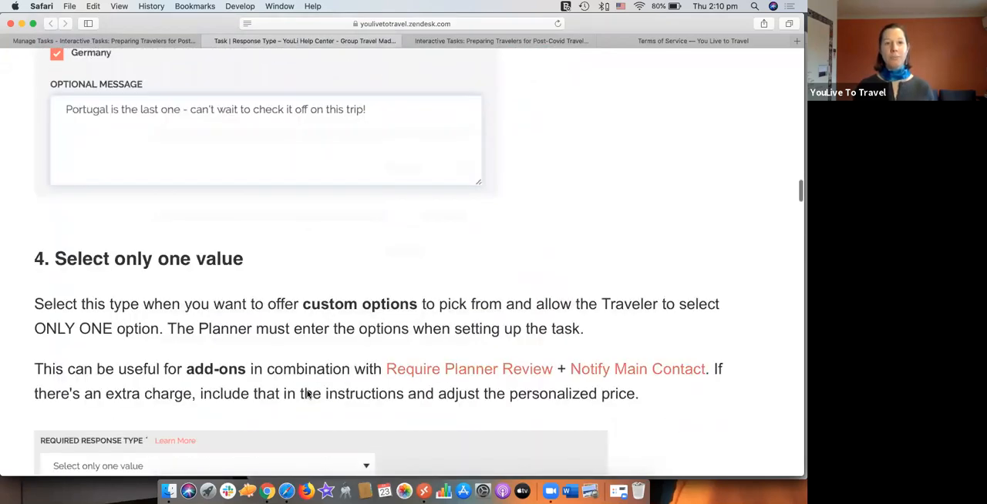
pyautogui.scroll(-5, 307, 394)
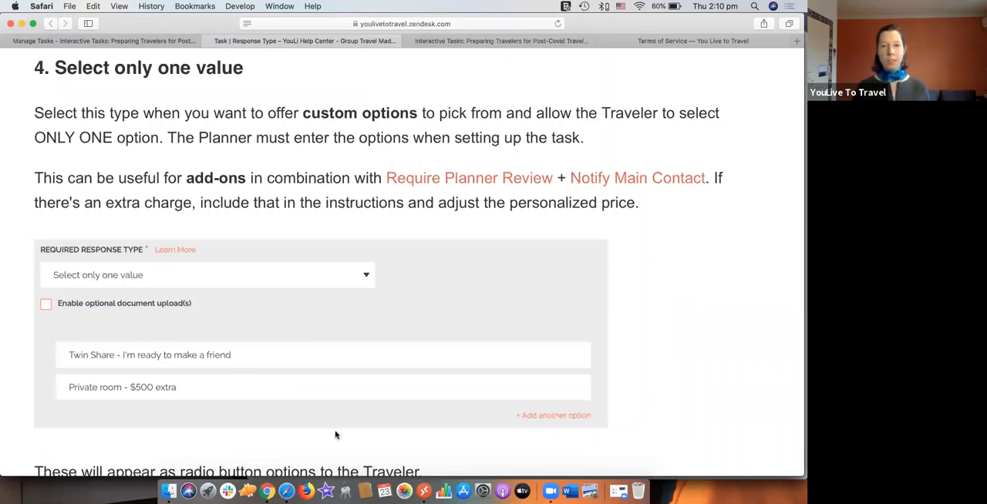
pyautogui.scroll(-3, 334, 435)
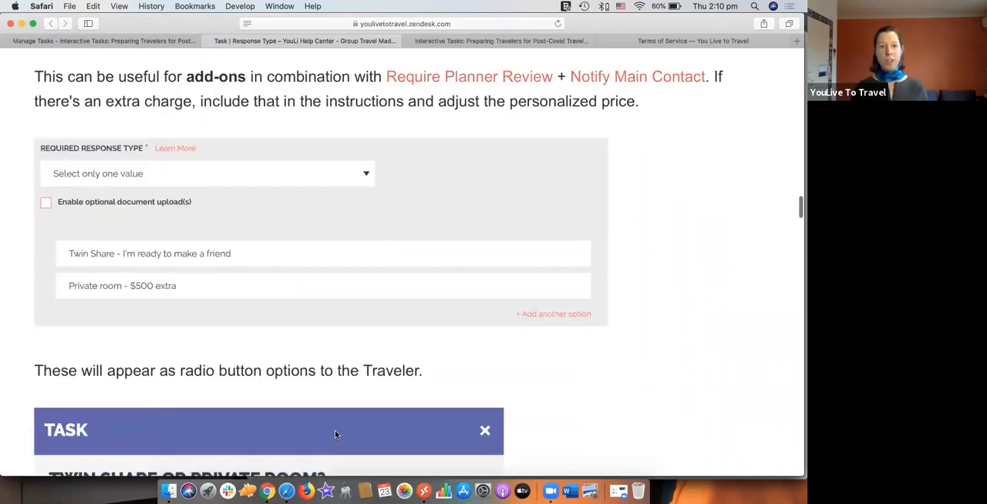
pyautogui.scroll(-10, 334, 434)
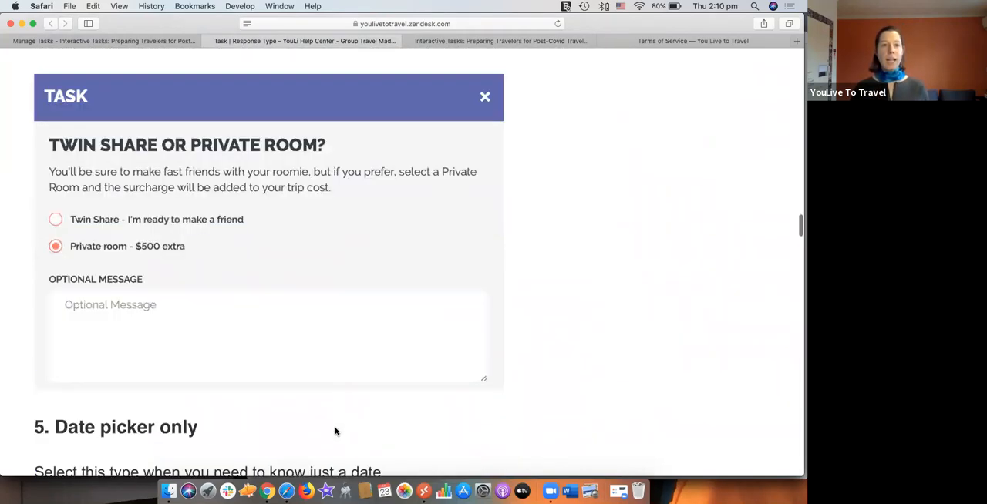
pyautogui.scroll(-10, 334, 431)
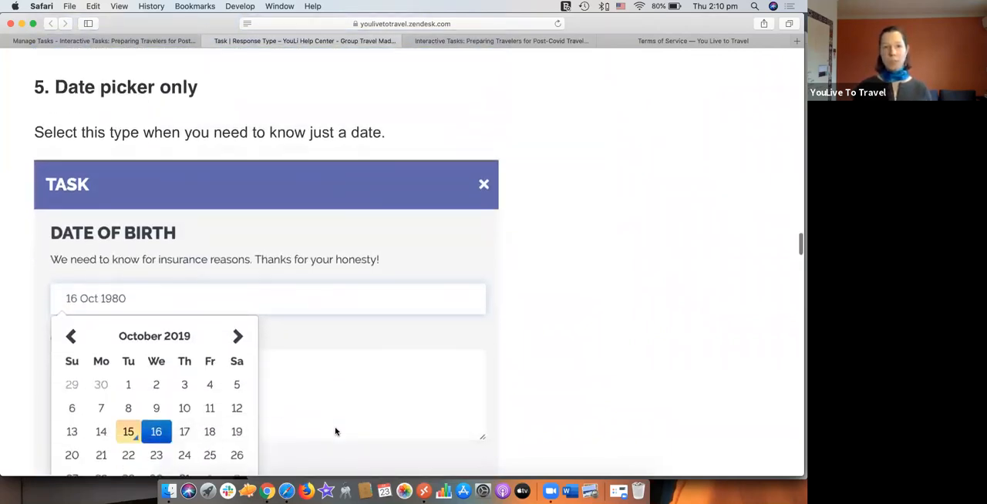
pyautogui.scroll(-3, 334, 431)
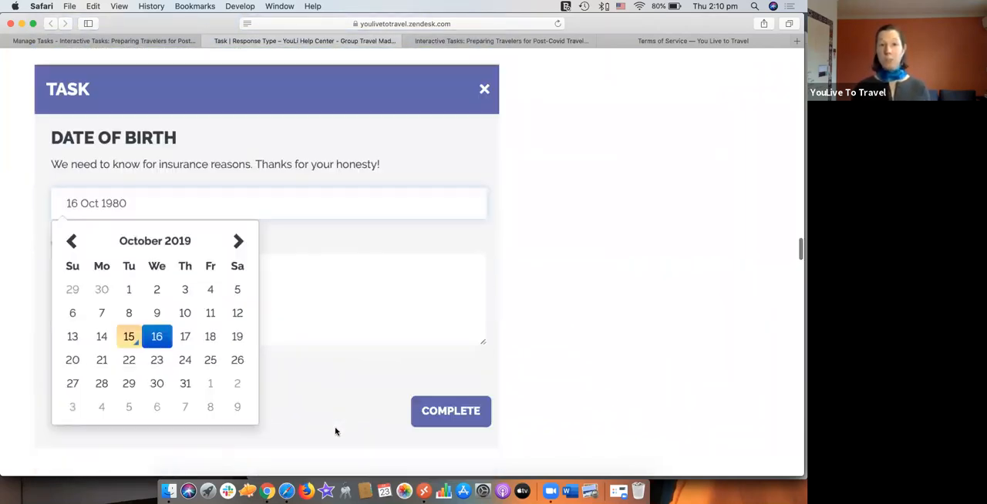
pyautogui.scroll(-10, 335, 431)
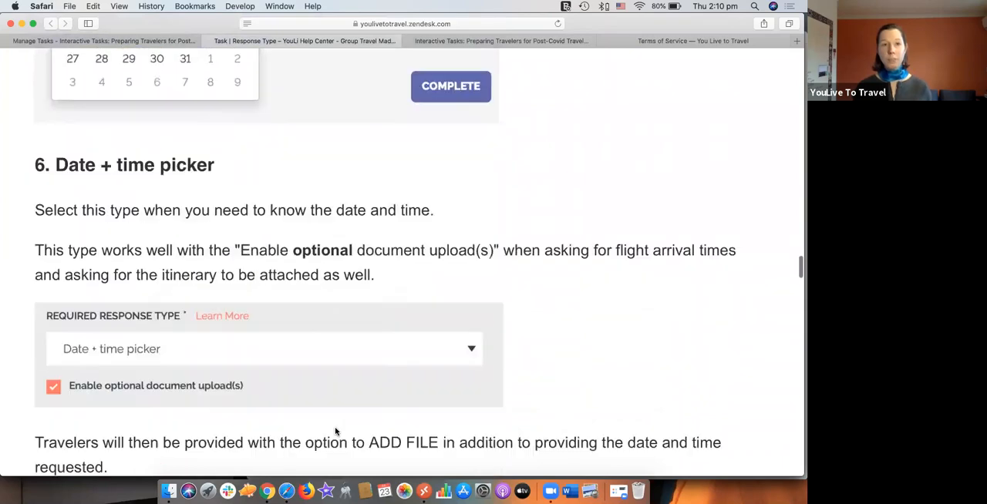
pyautogui.scroll(-7, 334, 430)
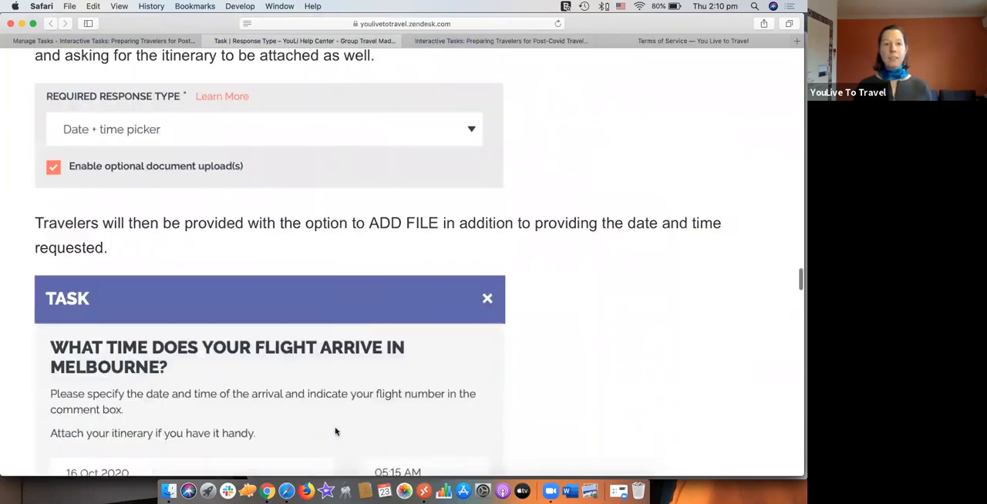
# Step: Examine the Input box (Comment) and Document(s) Upload response types and their example tasks in the help article
pyautogui.scroll(-19, 335, 431)
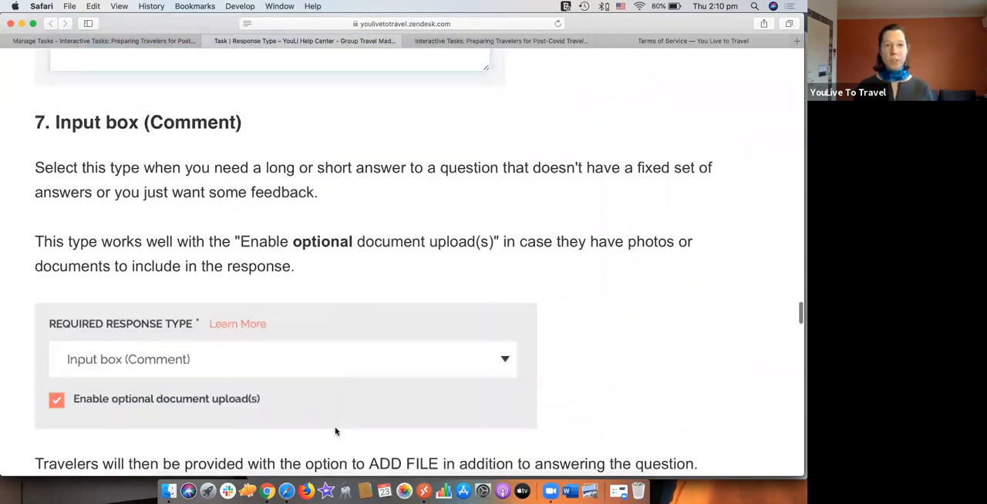
pyautogui.scroll(-1, 335, 431)
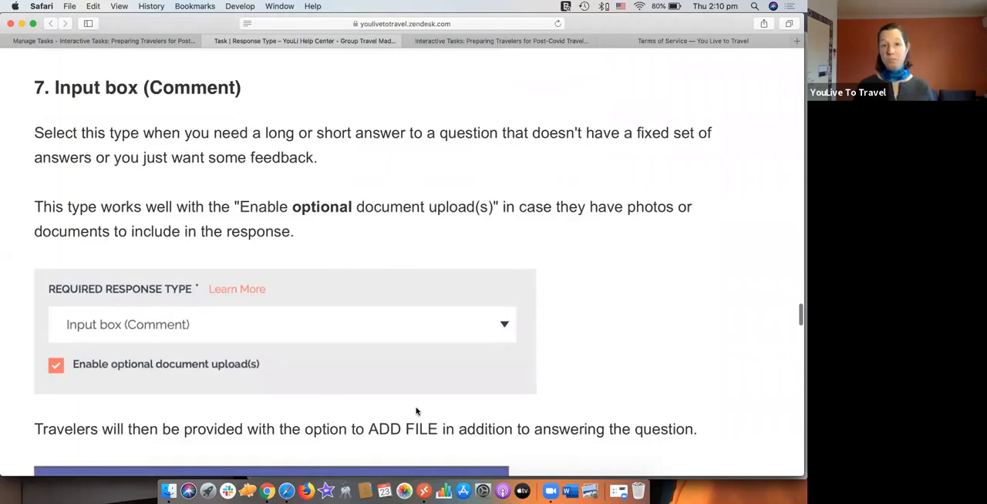
pyautogui.scroll(-8, 416, 411)
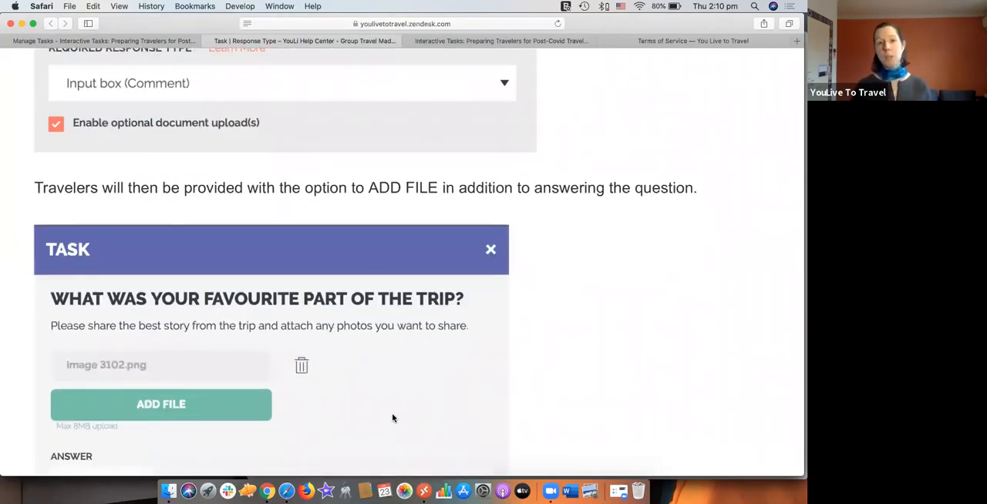
pyautogui.scroll(-3, 392, 418)
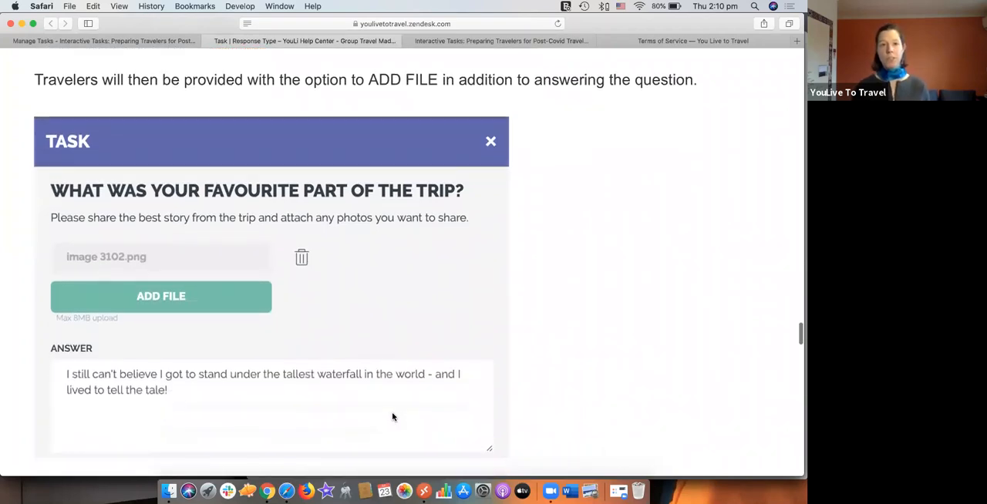
pyautogui.scroll(-15, 392, 417)
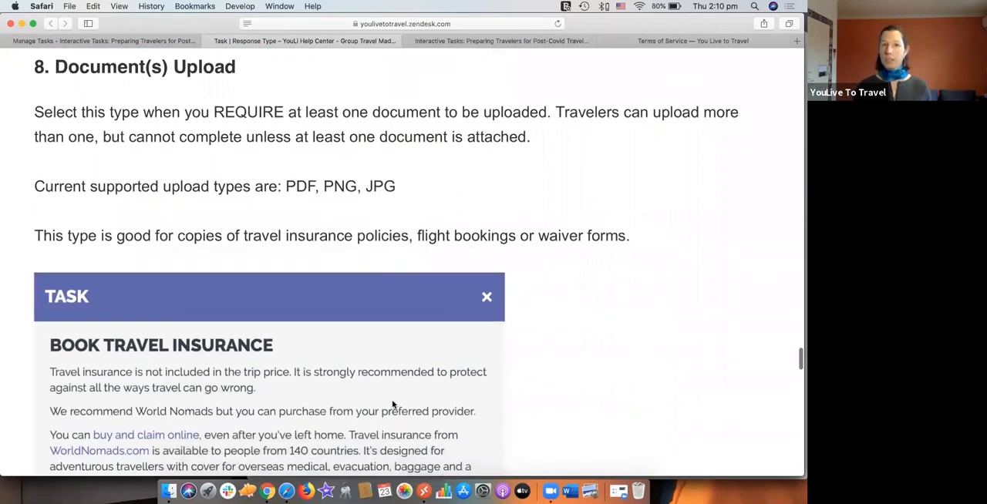
pyautogui.scroll(1, 392, 403)
pyautogui.scroll(-7, 392, 404)
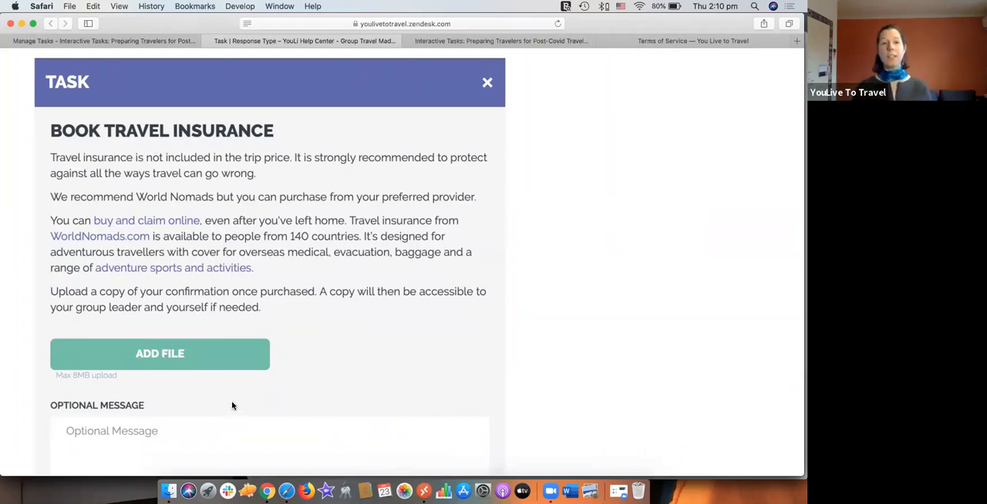
# Step: Examine the Passport form + Upload example and the section on building your own form in the help article
pyautogui.scroll(-10, 232, 406)
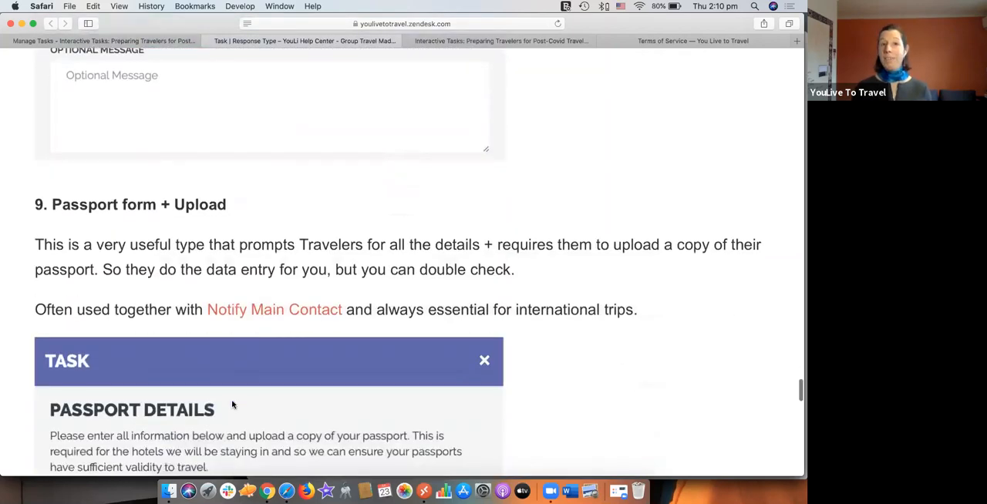
pyautogui.scroll(-4, 232, 405)
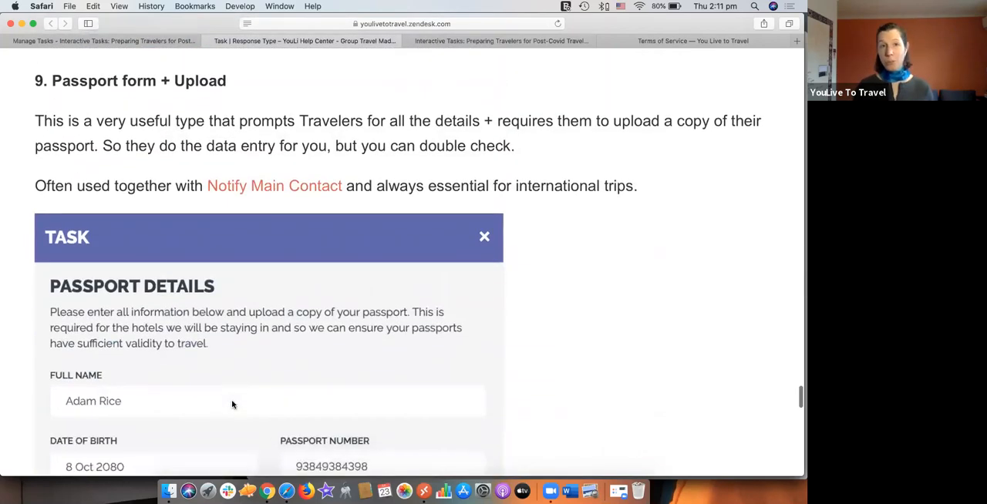
pyautogui.scroll(-1, 359, 354)
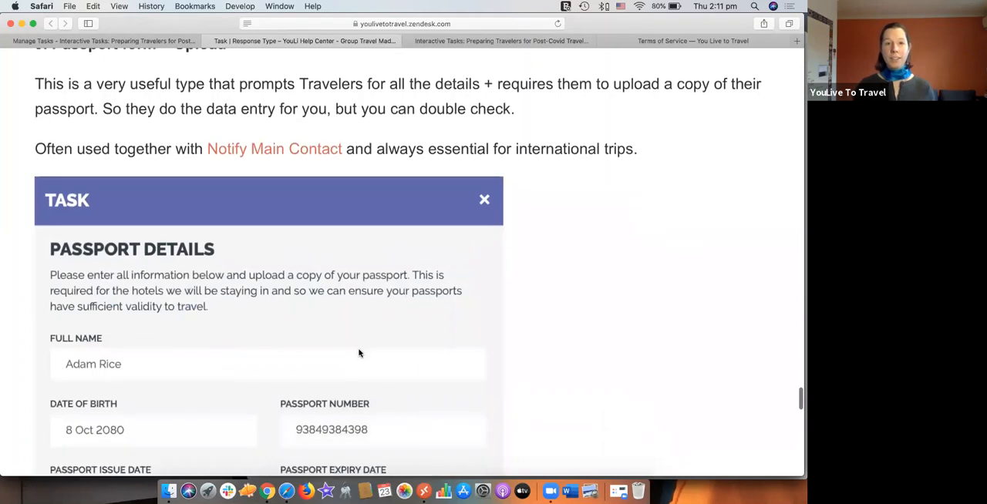
pyautogui.scroll(-5, 359, 353)
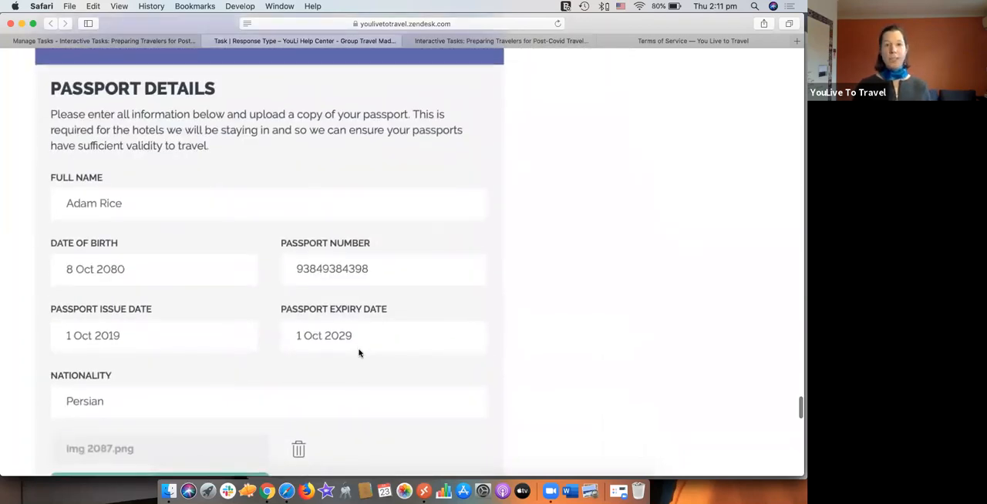
pyautogui.scroll(-1, 358, 353)
pyautogui.scroll(-1, 358, 353)
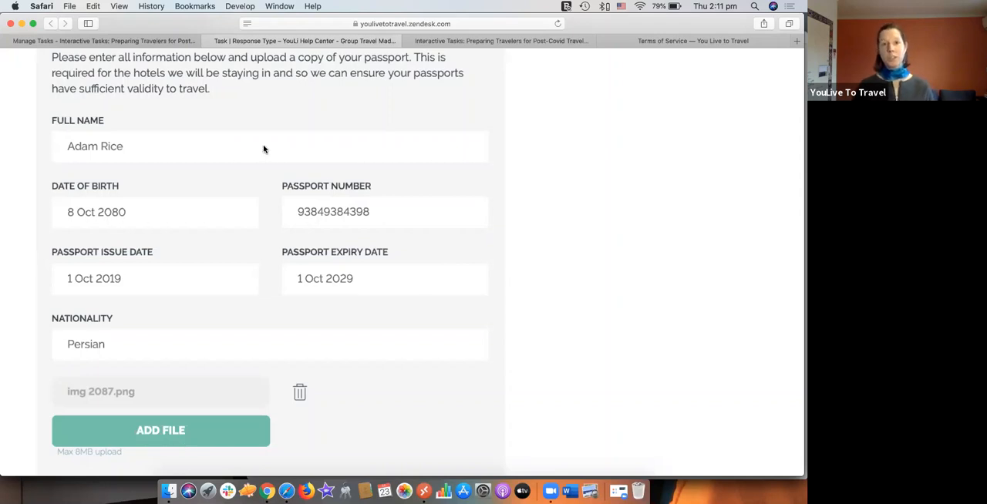
pyautogui.scroll(-8, 421, 401)
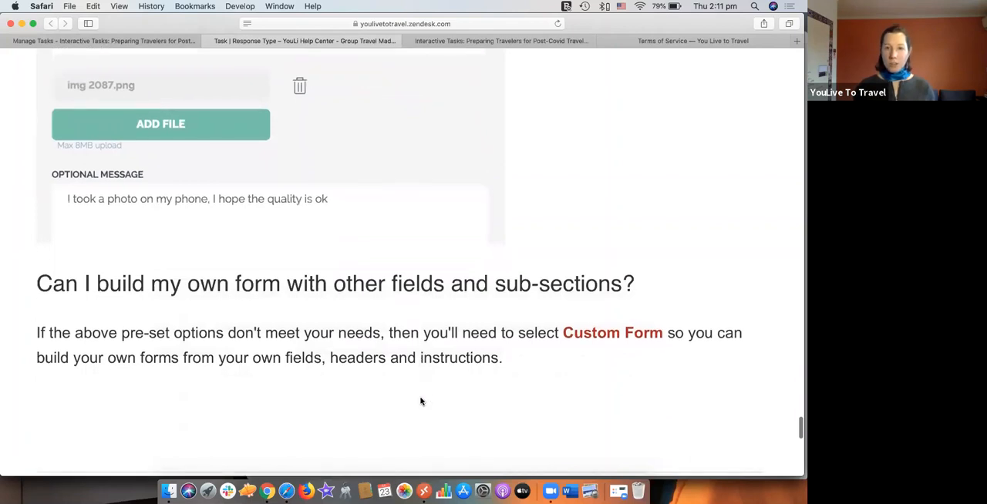
pyautogui.scroll(3, 420, 401)
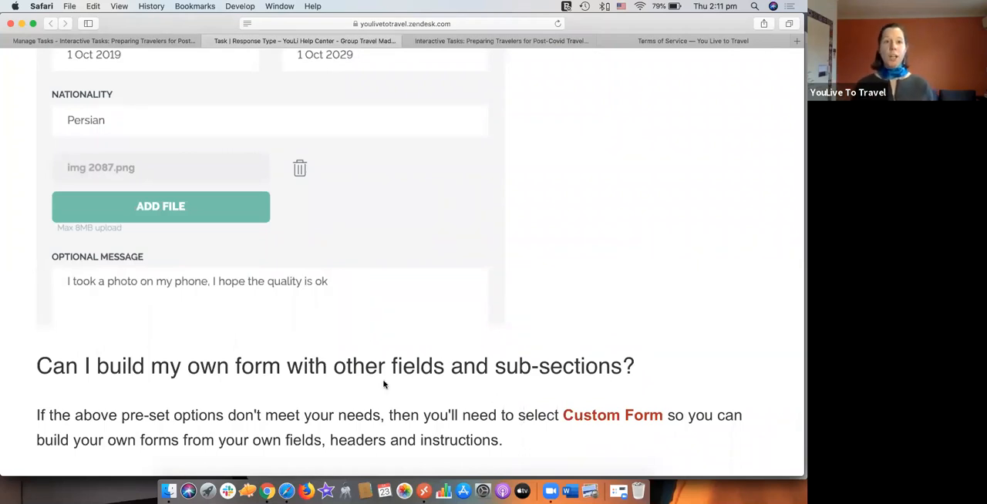
# Step: Return to the trip's Manage Tasks page and open the "* Accept Terms & Conditions" task for editing, placing the cursor in its instructions
pyautogui.click(157, 43)
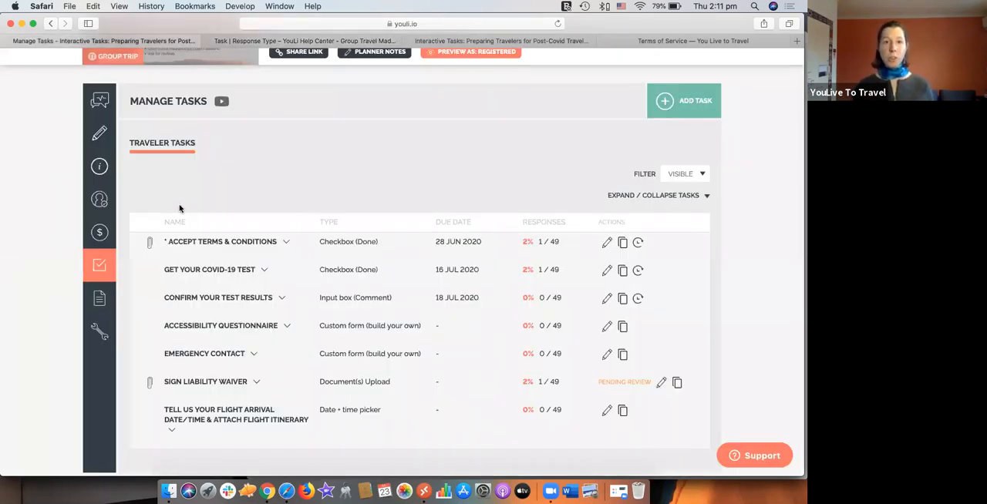
pyautogui.moveTo(174, 256)
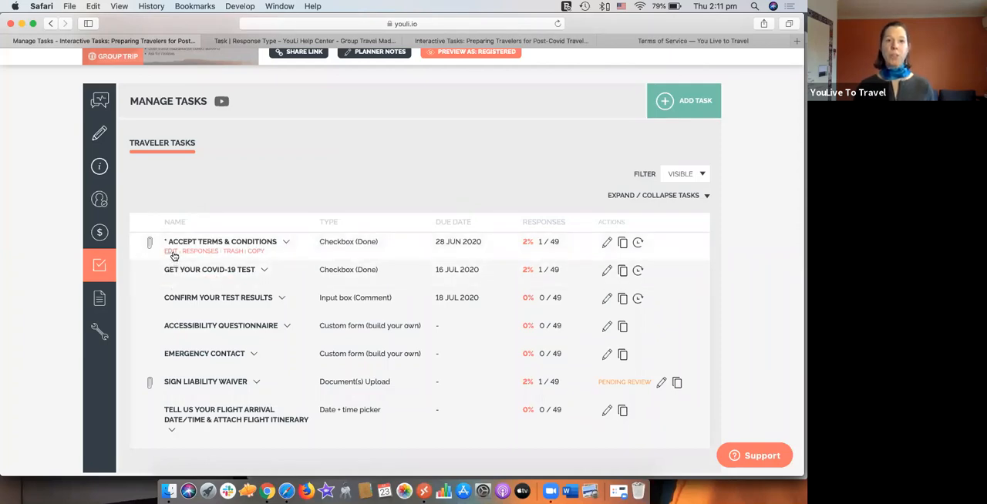
pyautogui.click(171, 253)
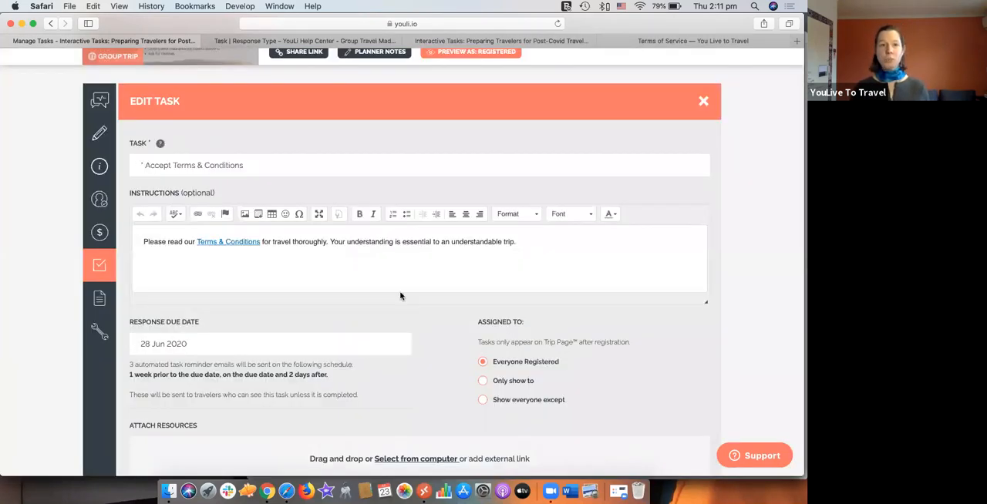
pyautogui.click(526, 242)
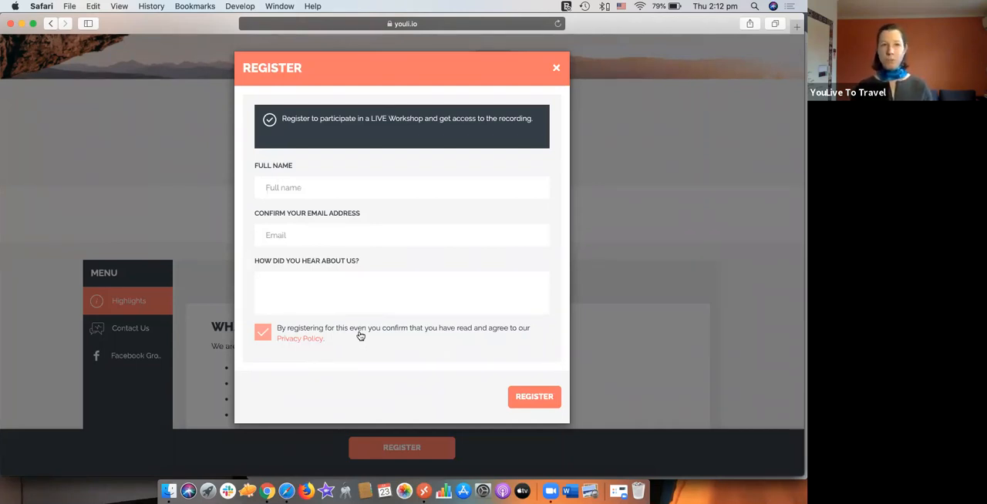
# Step: Return to the browser window with the "* Accept Terms & Conditions" task open for editing and place the cursor in its instructions
pyautogui.press('super+grave')
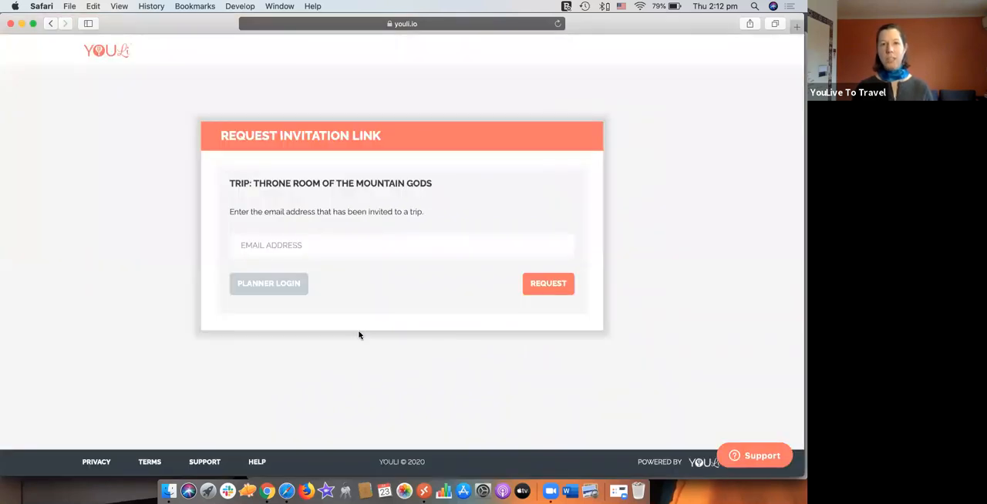
pyautogui.press('super+grave')
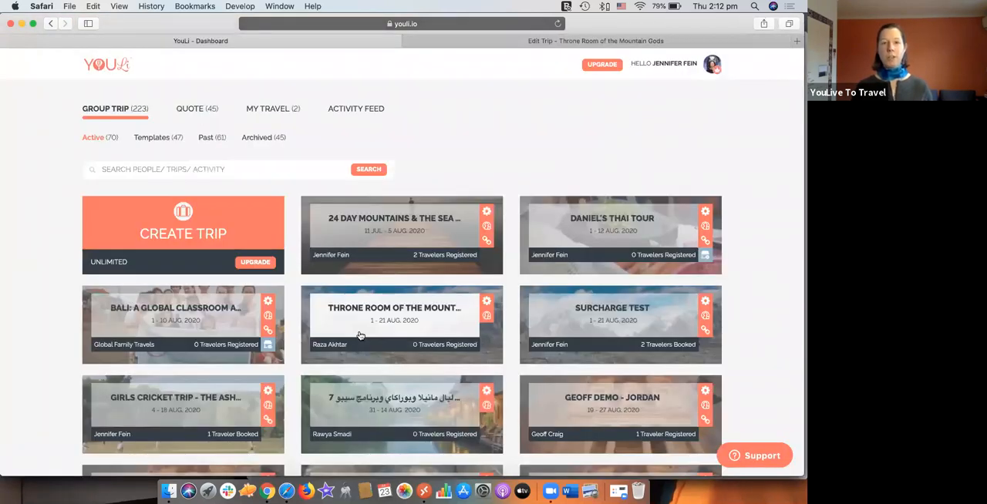
pyautogui.press('super+Tab')
pyautogui.press('super+grave')
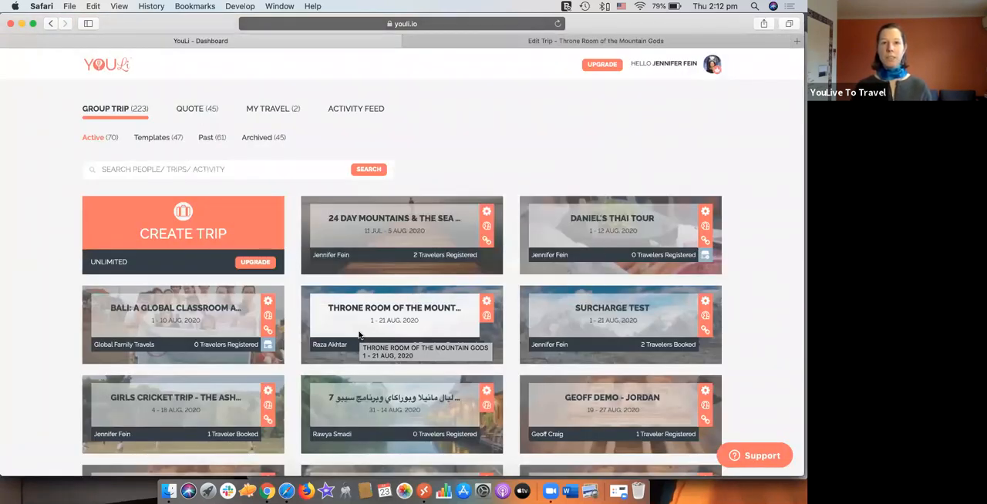
pyautogui.press('super+grave')
pyautogui.press('super+grave')
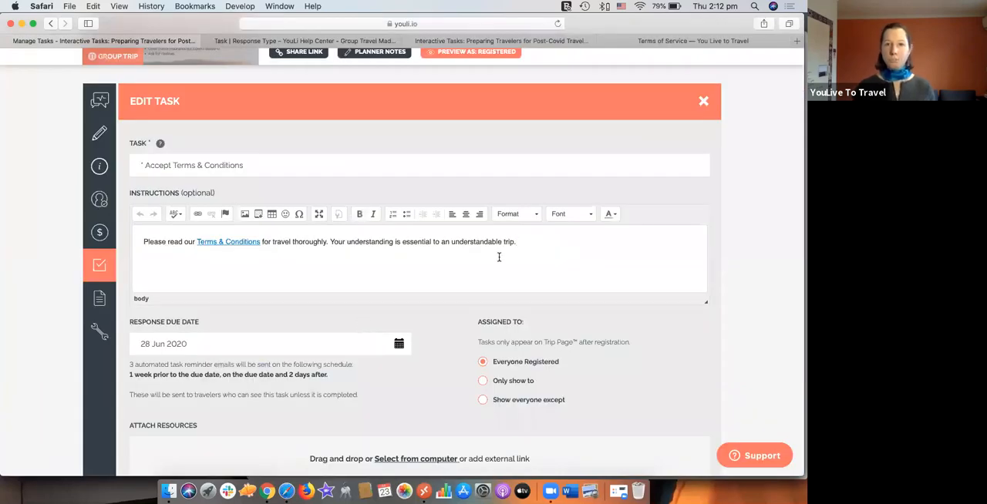
pyautogui.click(532, 243)
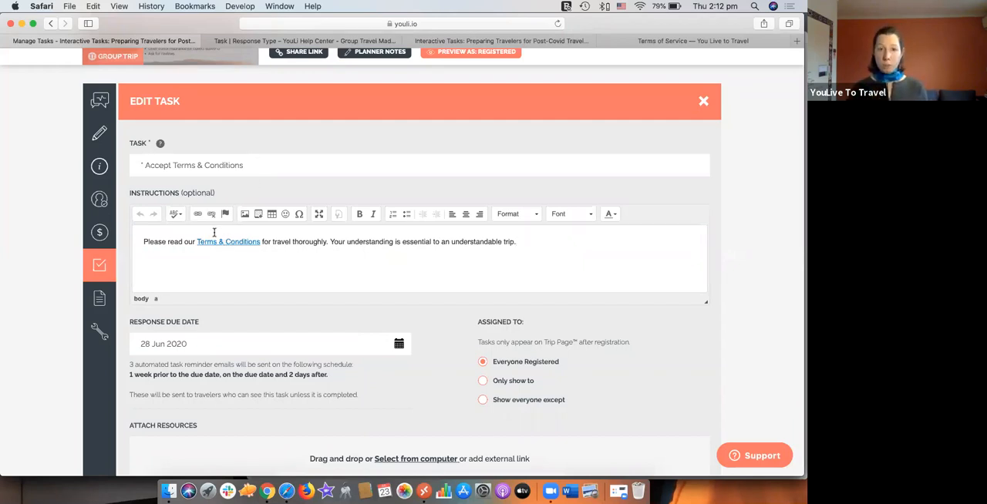
# Step: Examine the task's Attach Resources options, opening the file chooser and cancelling it without picking a file
pyautogui.scroll(-1, 254, 275)
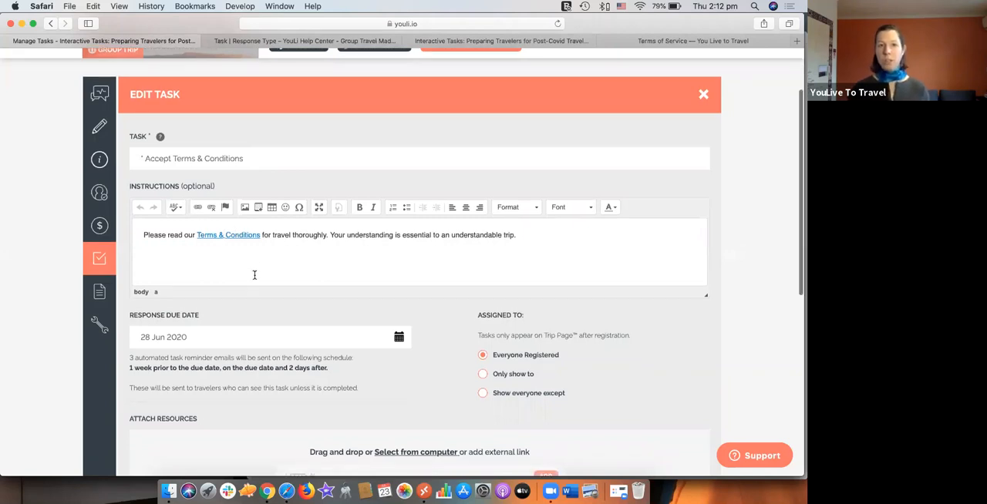
pyautogui.scroll(-5, 254, 275)
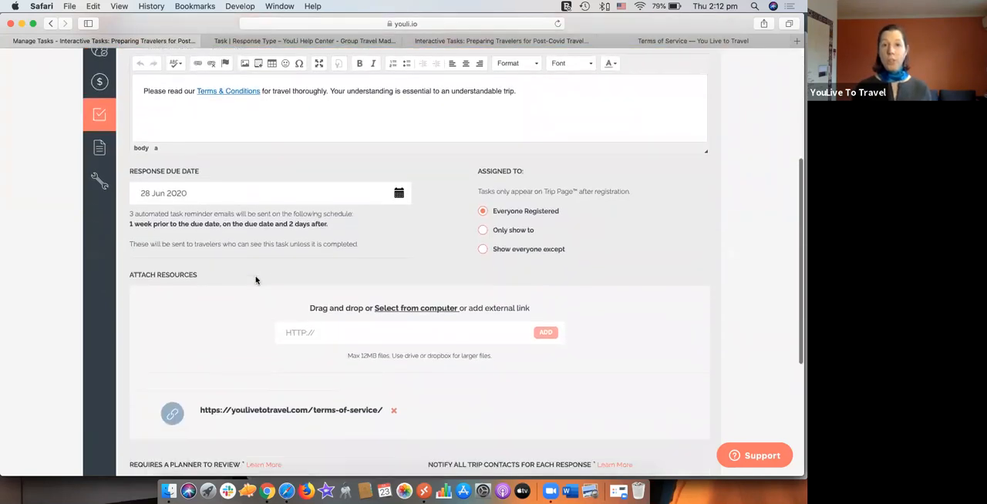
pyautogui.click(325, 313)
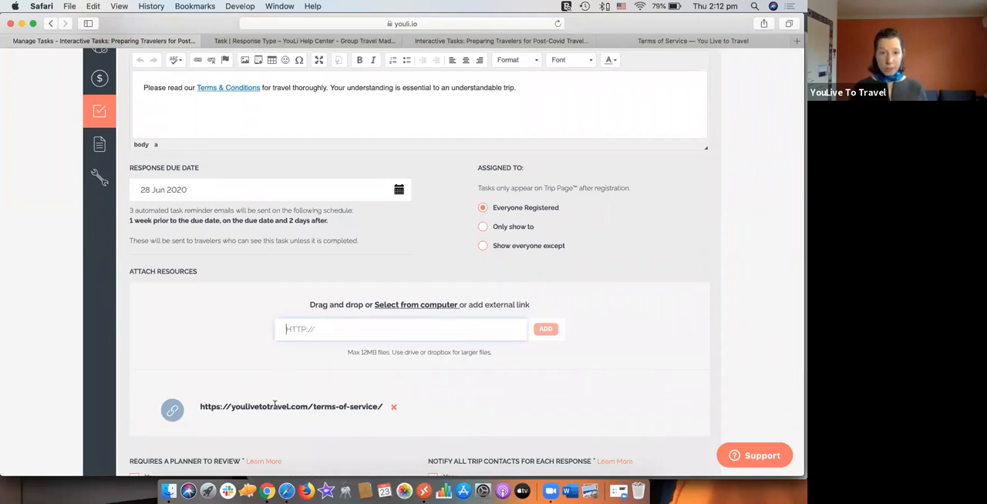
pyautogui.click(423, 306)
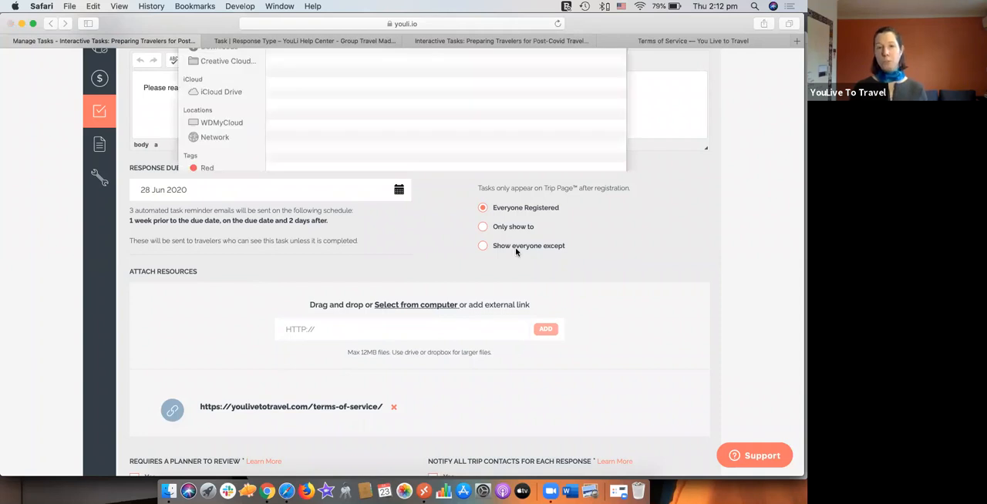
pyautogui.click(545, 287)
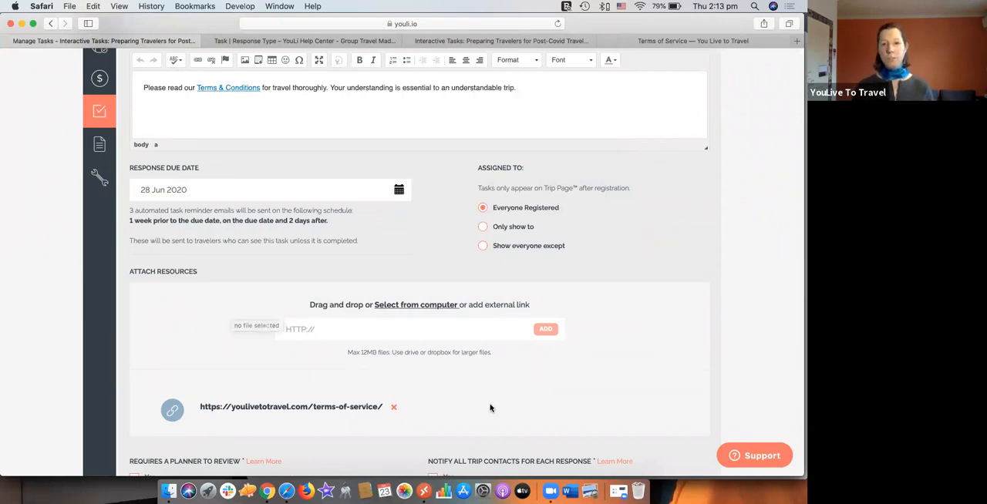
# Step: Review the task's title and instructions, highlighting the full title text
pyautogui.scroll(-2, 485, 406)
pyautogui.scroll(10, 465, 291)
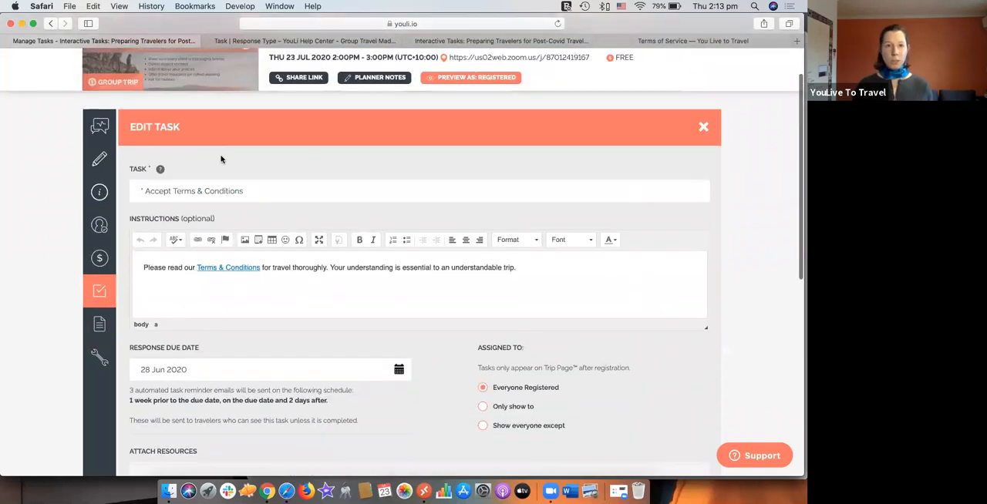
pyautogui.moveTo(260, 188); pyautogui.dragTo(134, 186)
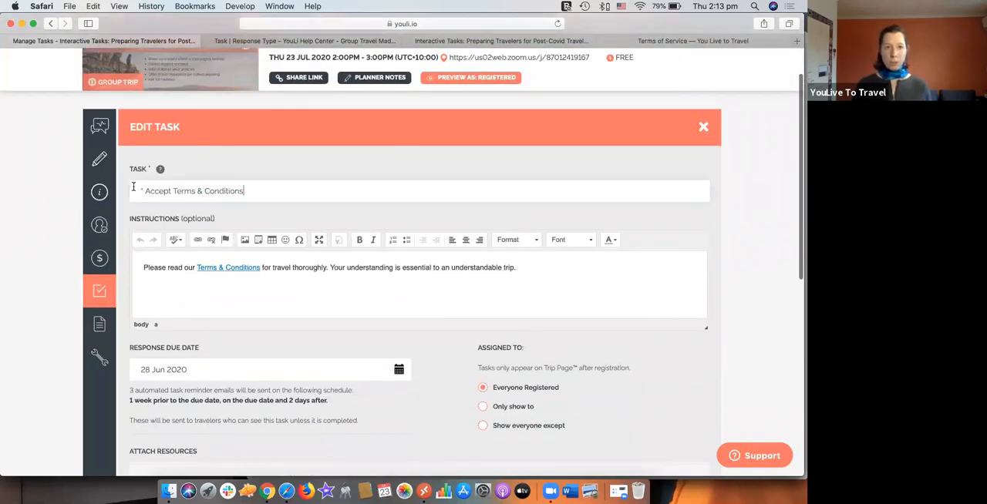
pyautogui.click(177, 278)
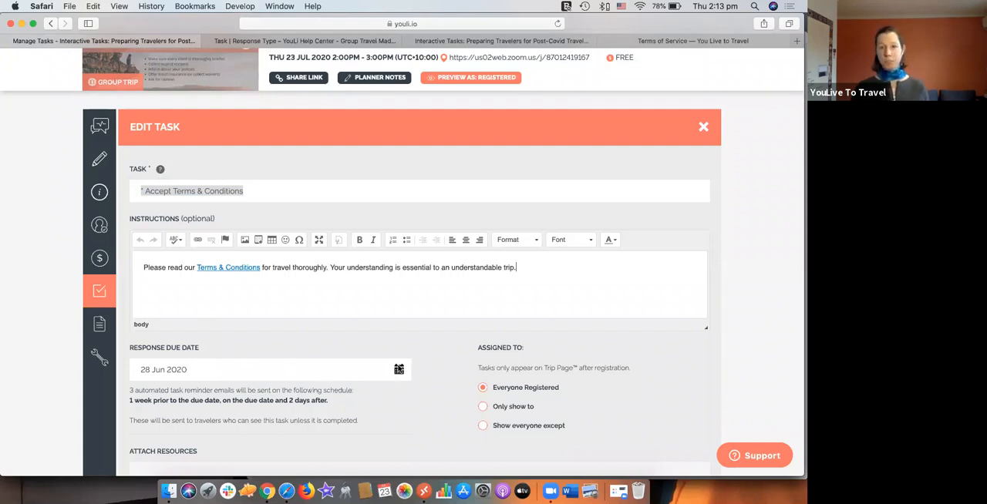
# Step: Try the Only show to assignment for the task and restore it to Everyone Registered
pyautogui.scroll(-1, 385, 410)
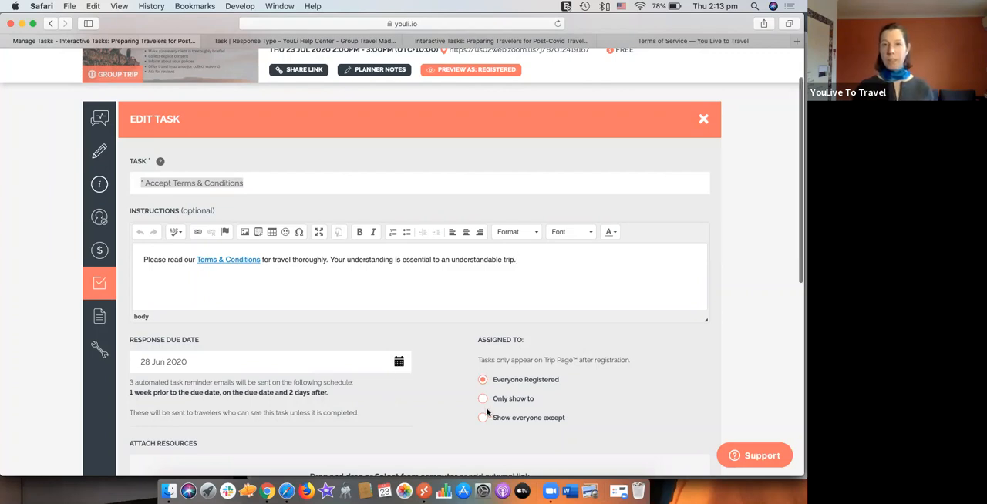
pyautogui.scroll(-1, 486, 413)
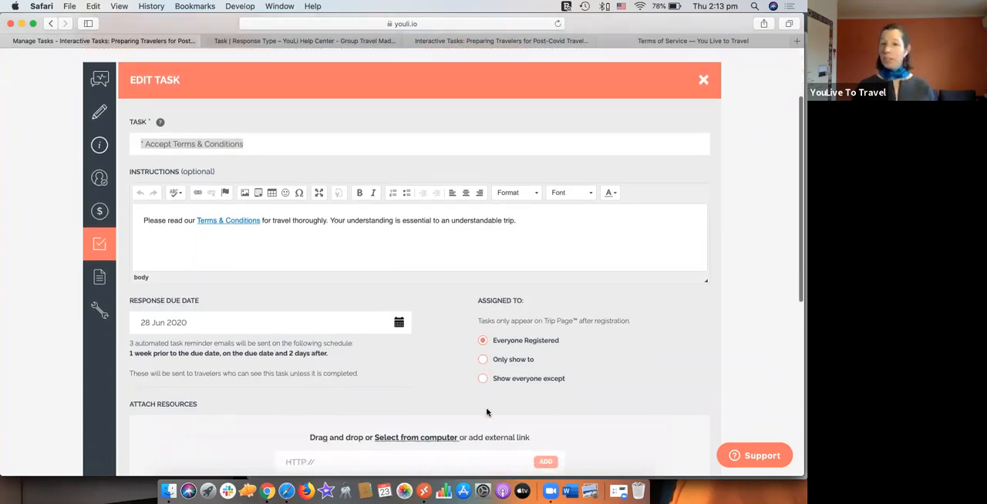
pyautogui.click(515, 361)
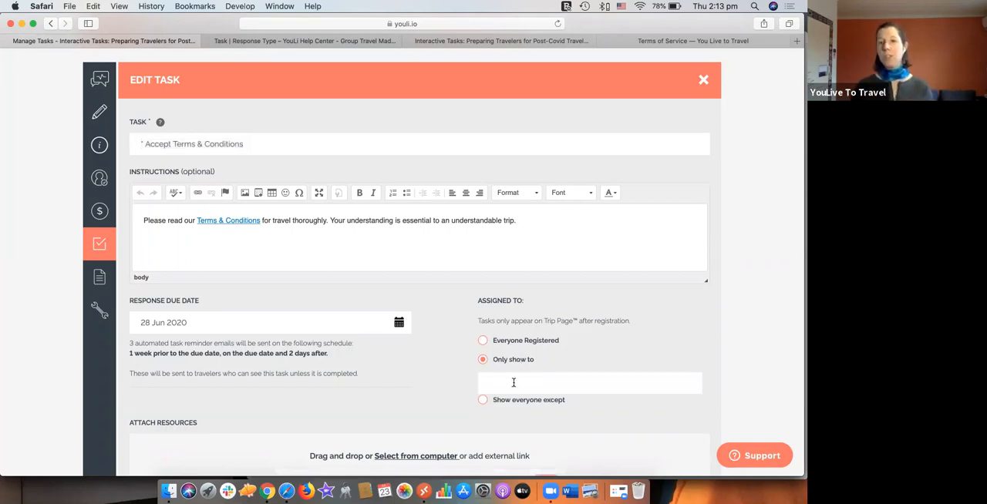
pyautogui.click(514, 382)
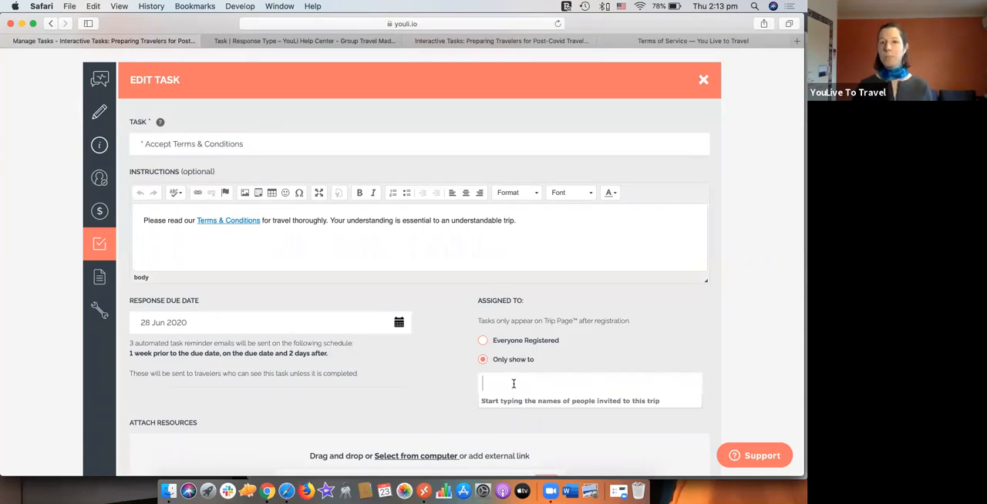
pyautogui.click(482, 342)
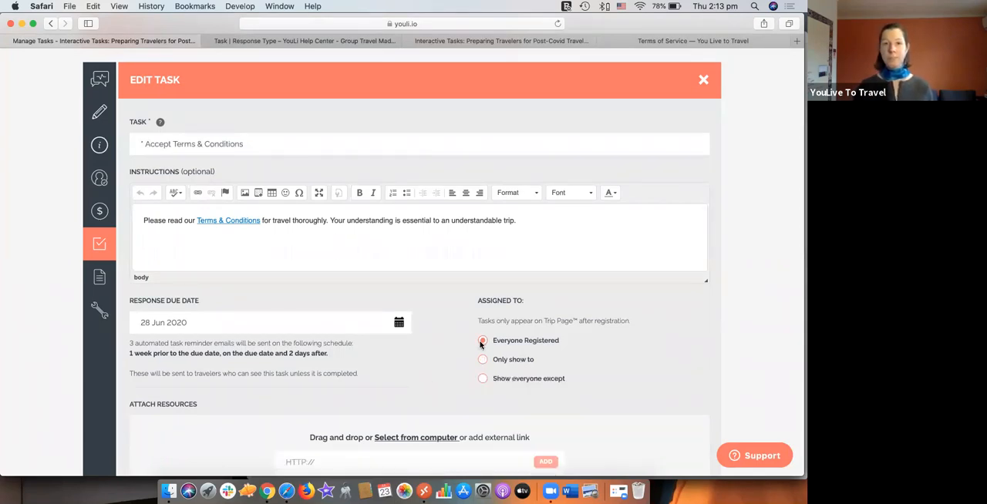
# Step: Review the task's attached link, planner review, notification and required response type settings, and close the task editor
pyautogui.scroll(-5, 462, 351)
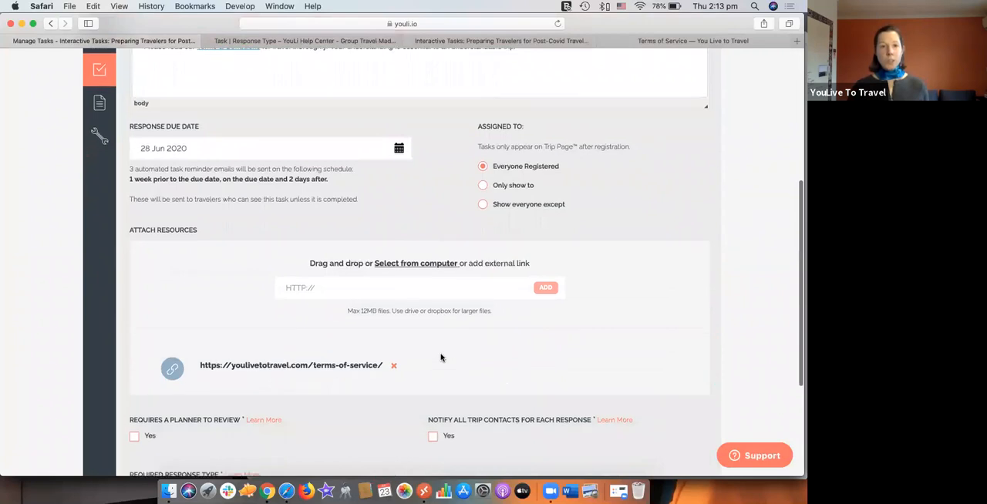
pyautogui.scroll(-4, 441, 357)
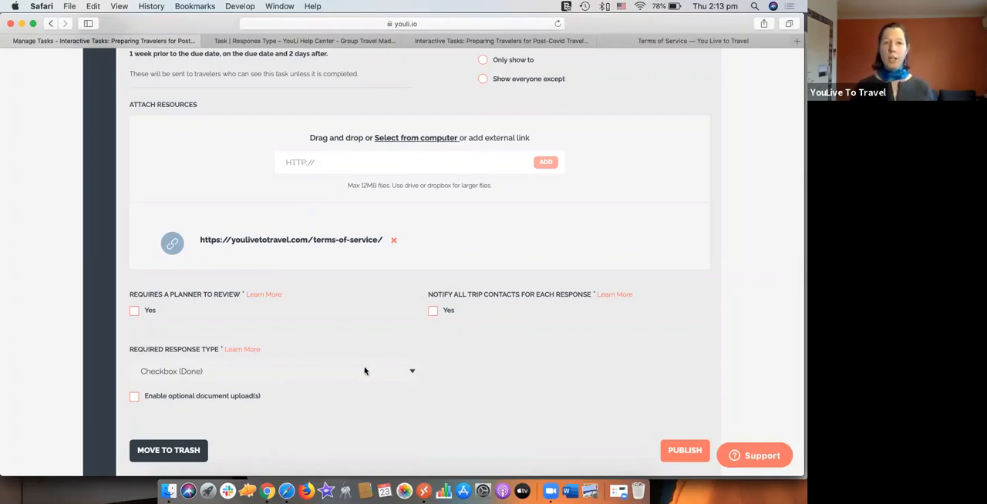
pyautogui.scroll(1, 365, 371)
pyautogui.scroll(10, 364, 371)
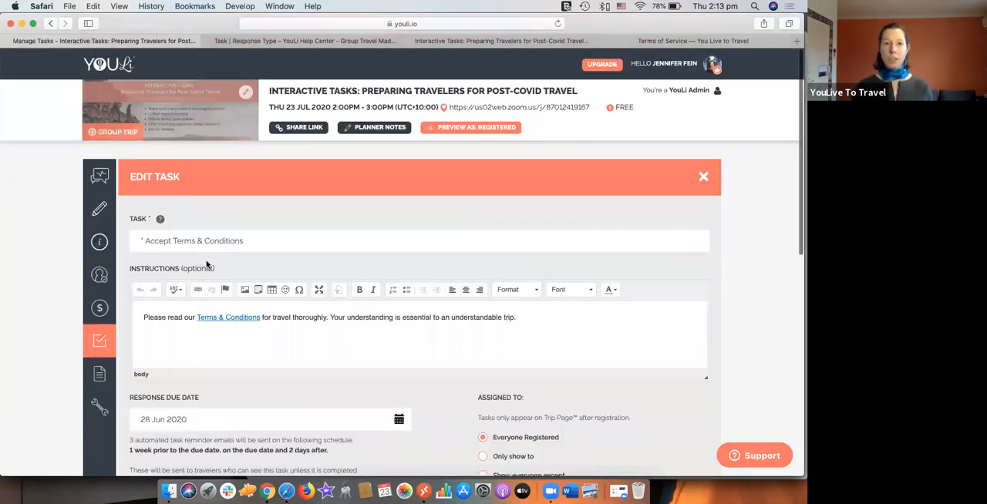
pyautogui.click(703, 178)
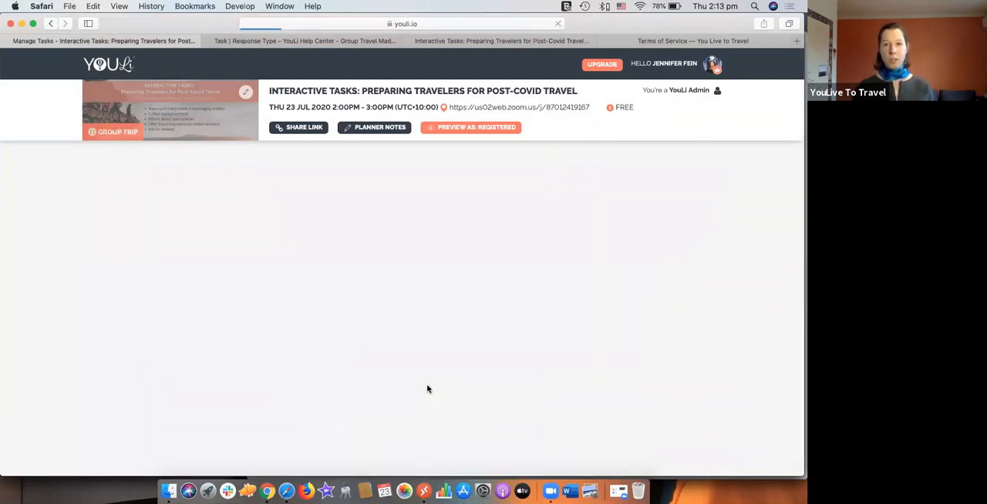
# Step: Open the responses to "* Accept Terms & Conditions", filter them to People Responded and select the listed traveler
pyautogui.click(193, 327)
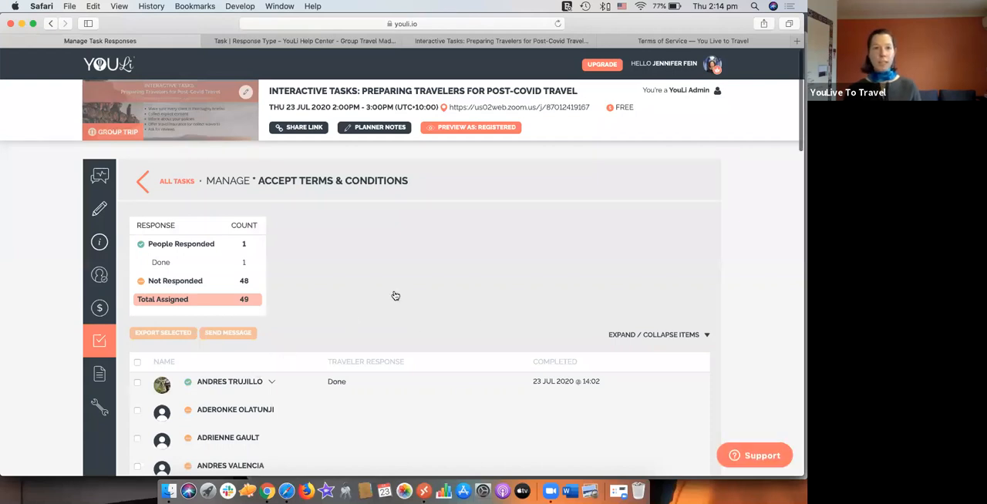
pyautogui.click(239, 246)
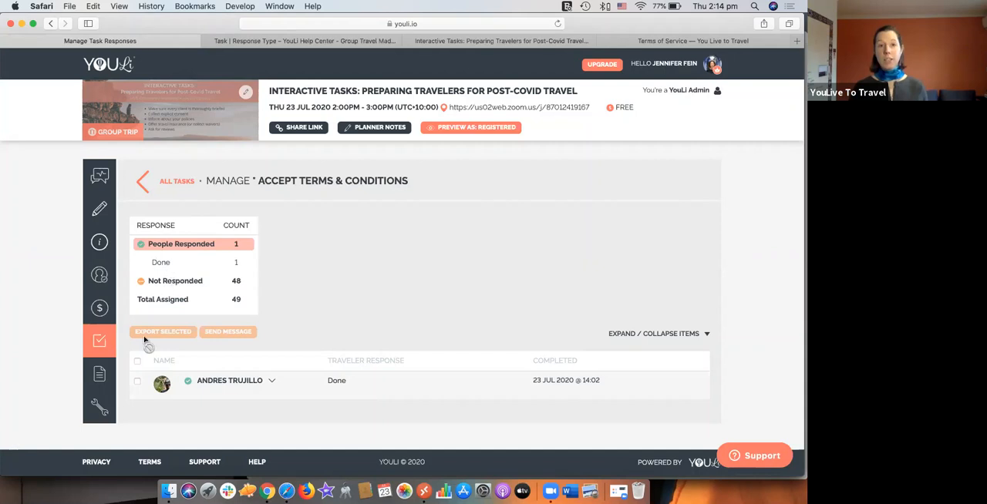
pyautogui.click(137, 382)
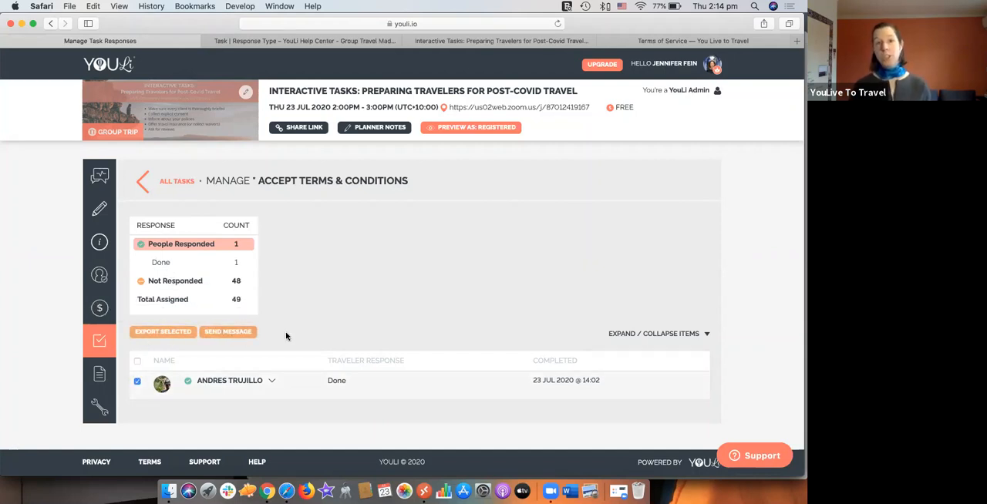
# Step: Filter to Not Responded, select all those travelers and preview the message to them, closing it without sending
pyautogui.click(169, 283)
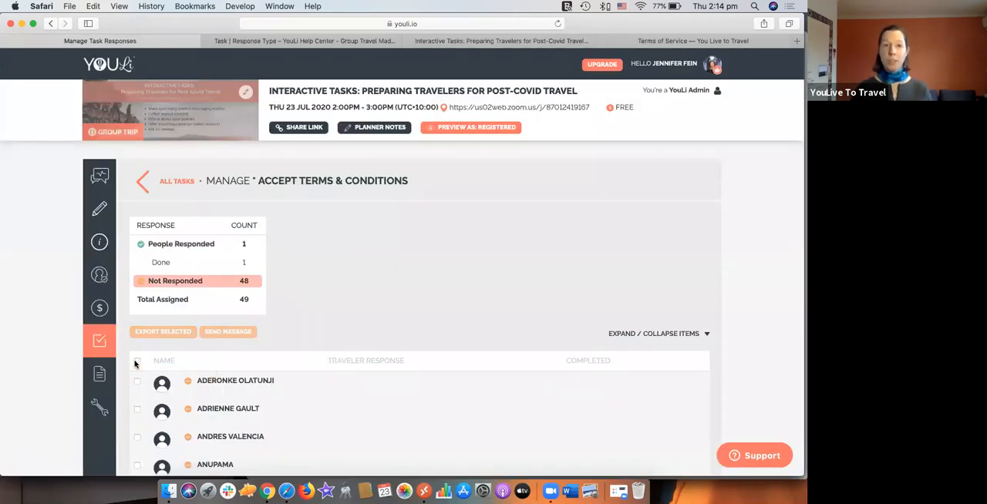
pyautogui.click(137, 363)
pyautogui.click(245, 334)
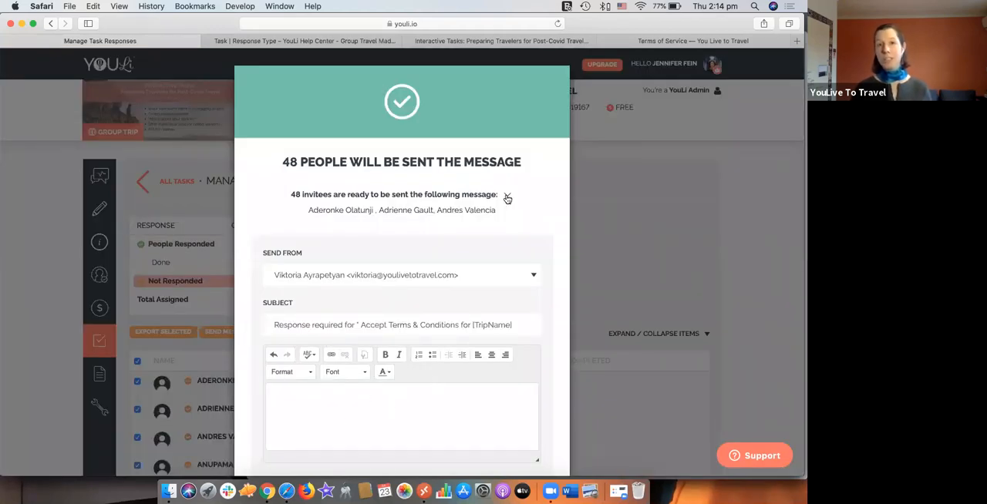
pyautogui.click(620, 226)
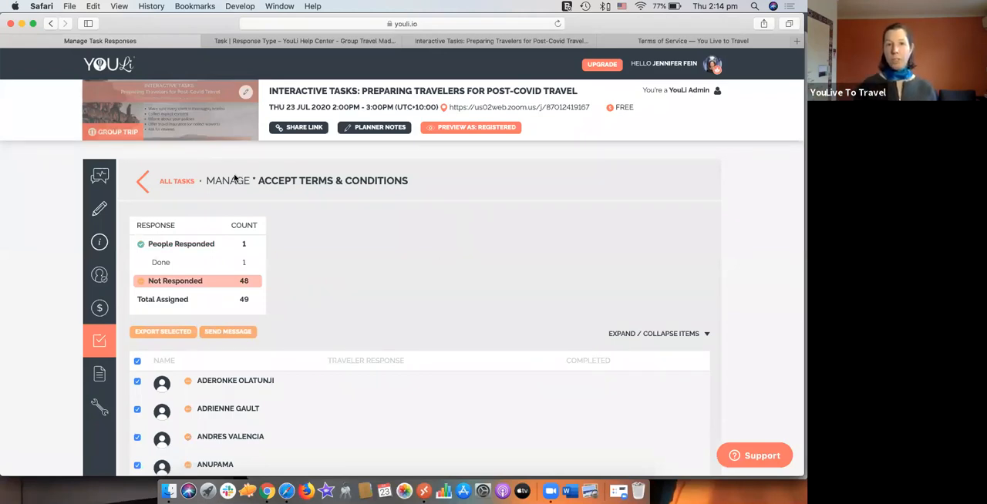
# Step: Go back to all tasks, open Resources & Uploads and examine the Trip Resources list
pyautogui.click(177, 180)
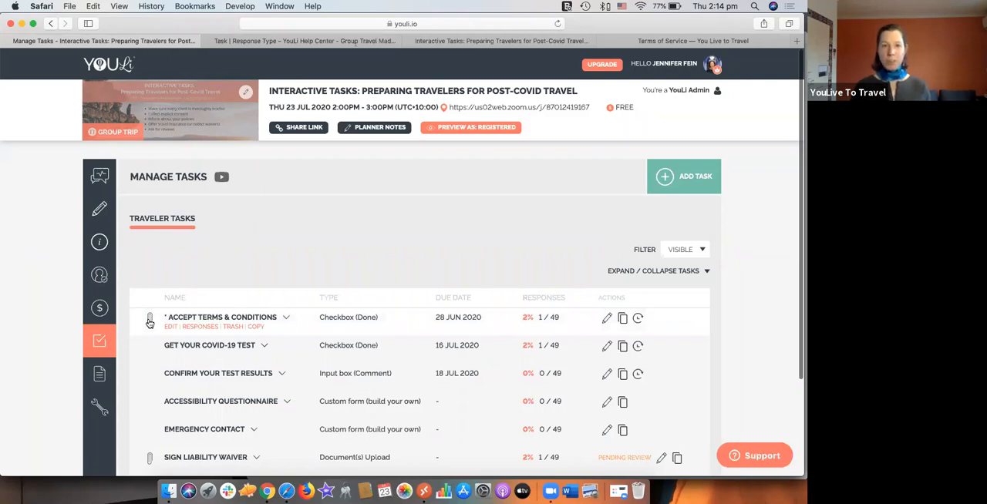
pyautogui.click(105, 375)
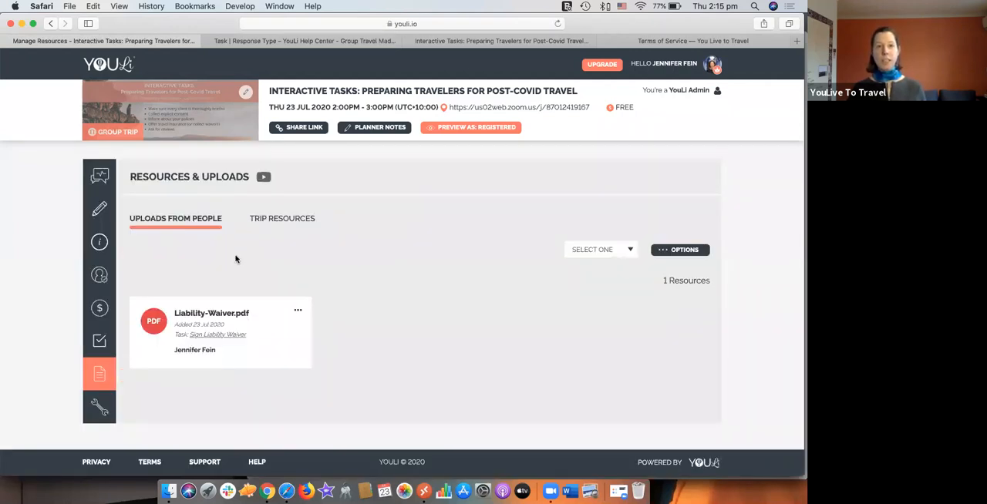
pyautogui.click(296, 219)
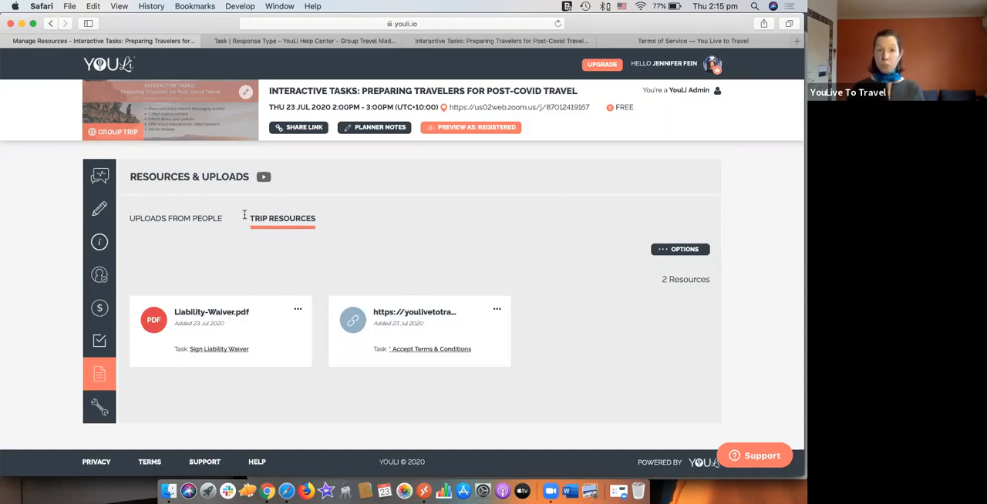
pyautogui.moveTo(244, 216); pyautogui.dragTo(326, 215)
pyautogui.click(327, 215)
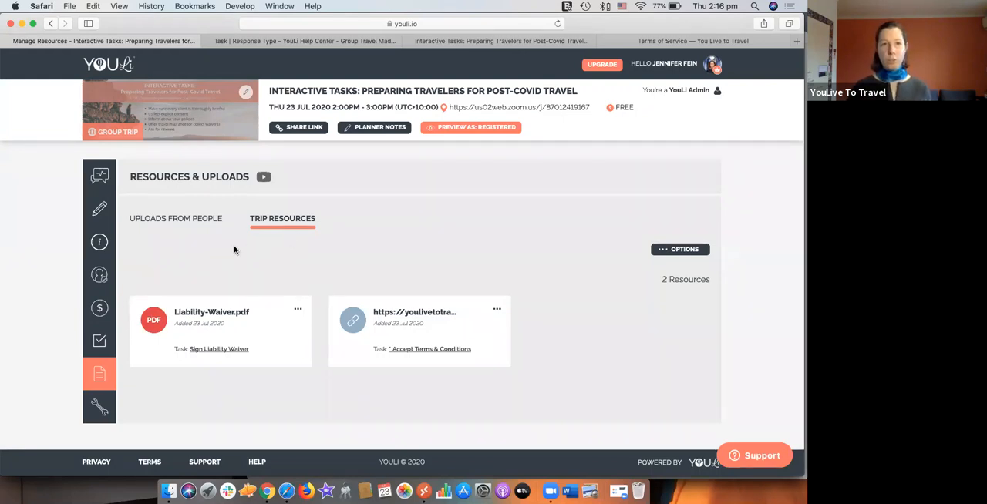
# Step: View the uploads from people and examine the person filter and the options for all uploads
pyautogui.click(177, 224)
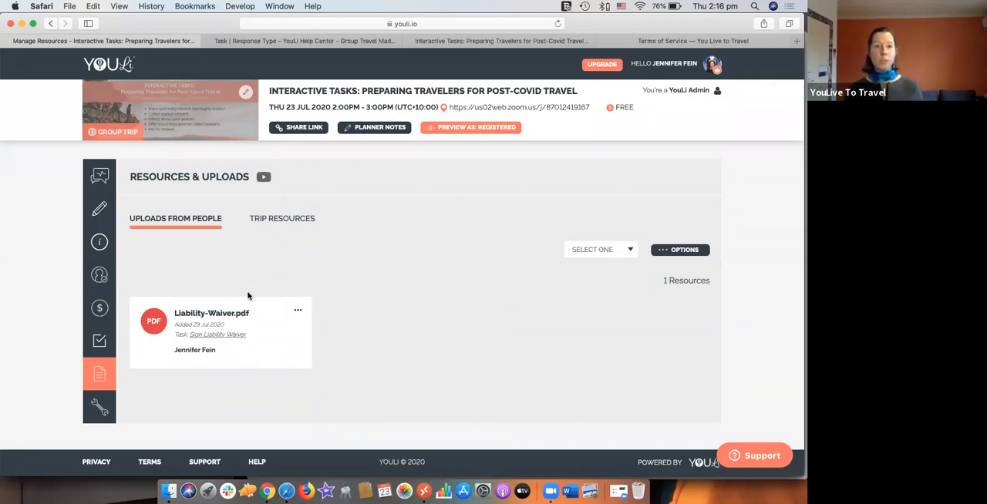
pyautogui.doubleClick(189, 350)
pyautogui.click(407, 367)
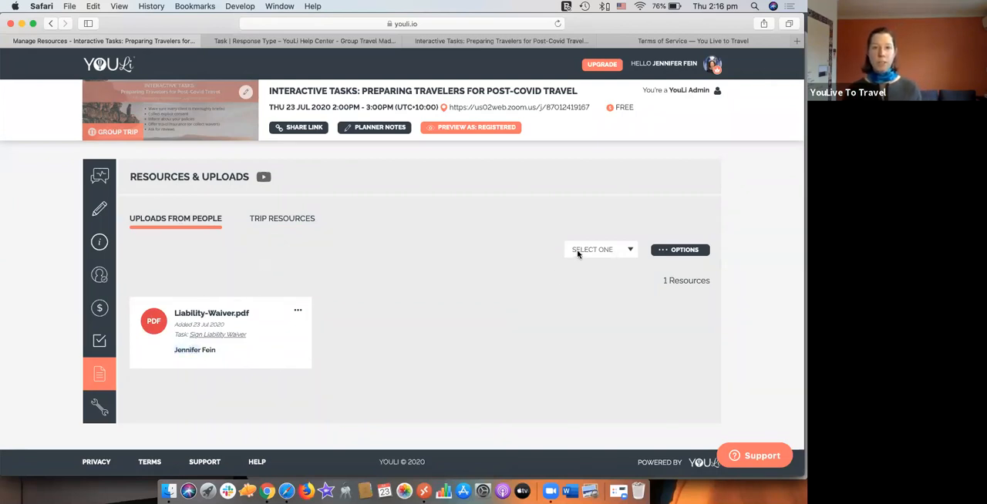
pyautogui.click(577, 252)
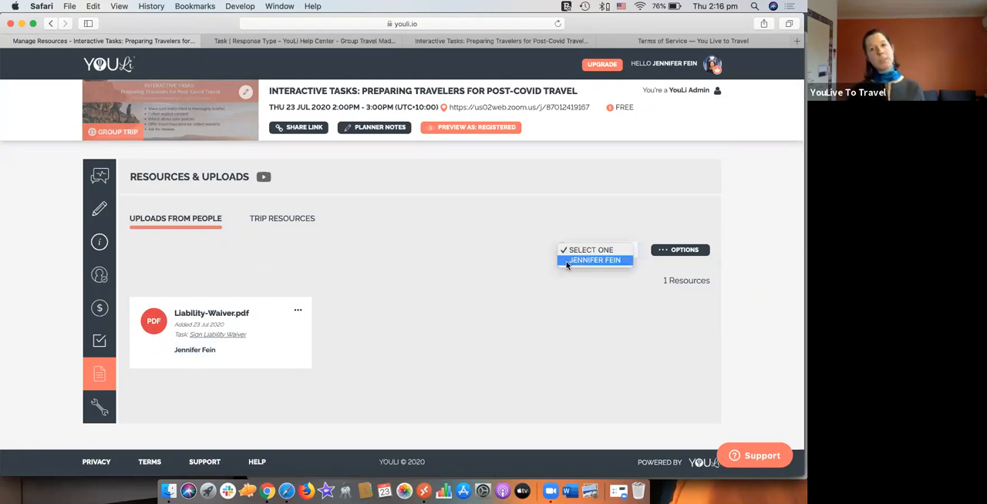
pyautogui.click(536, 295)
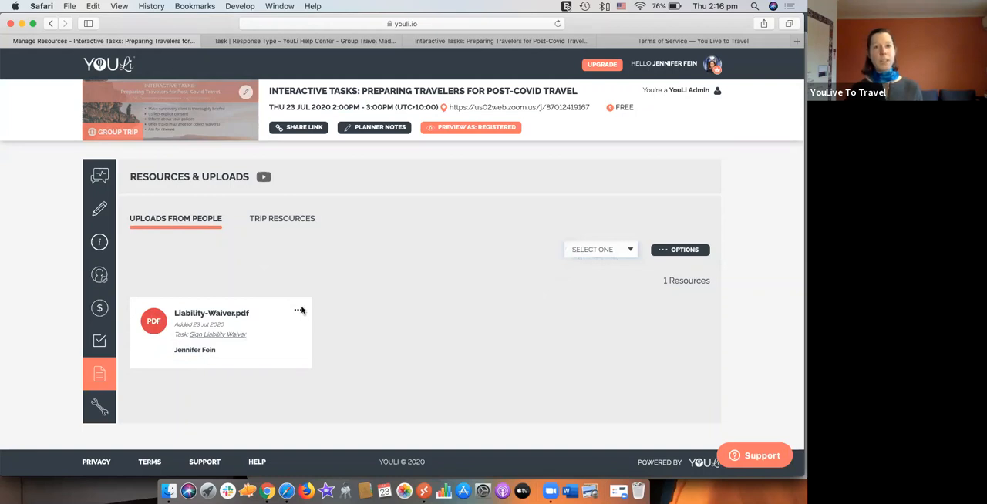
pyautogui.click(702, 247)
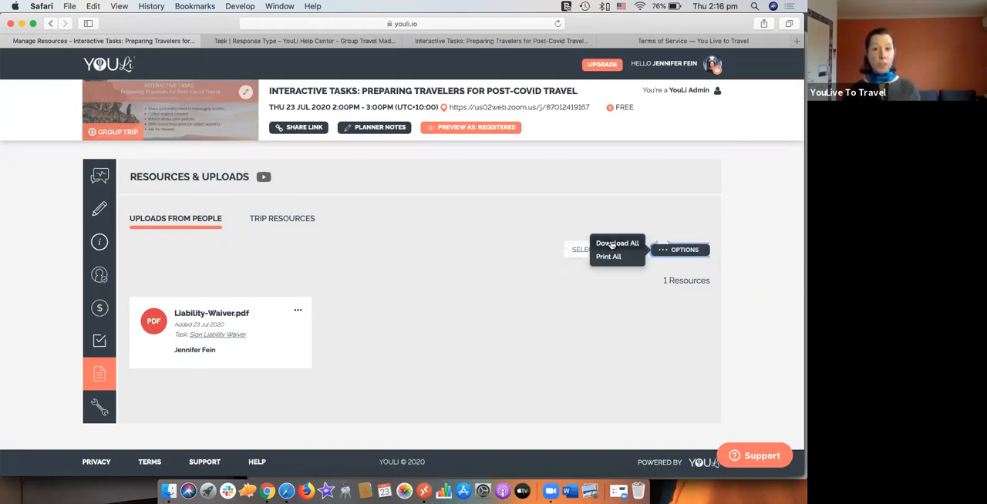
pyautogui.click(485, 279)
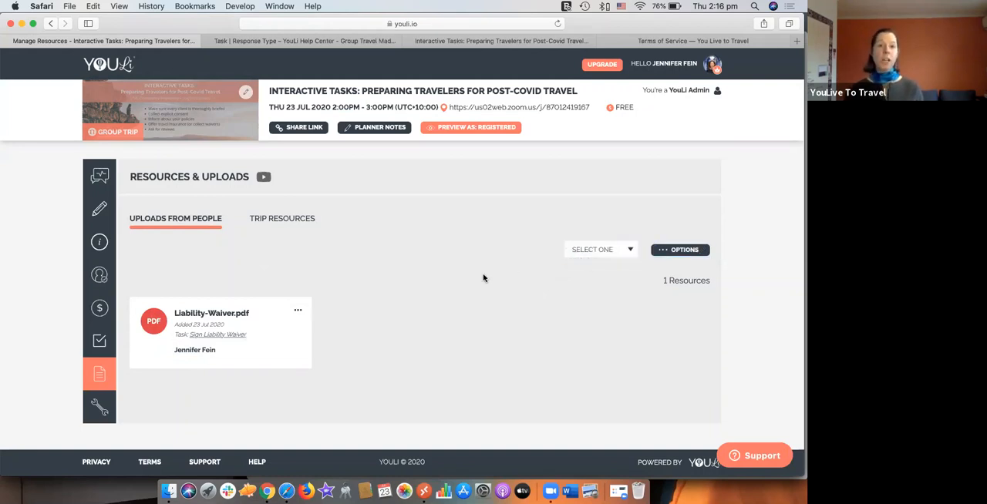
# Step: Share the uploaded Liability-Waiver.pdf by copying its link to the clipboard, and close the share dialog
pyautogui.click(297, 310)
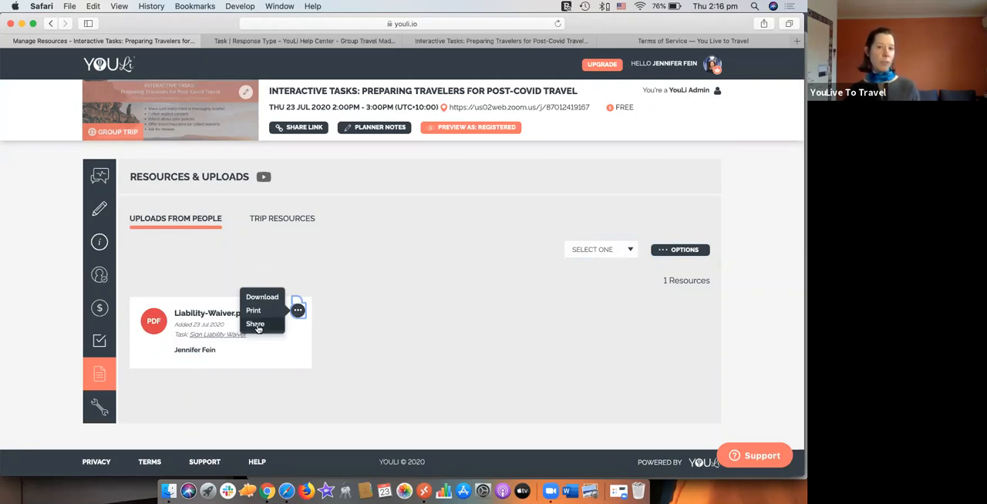
pyautogui.click(259, 328)
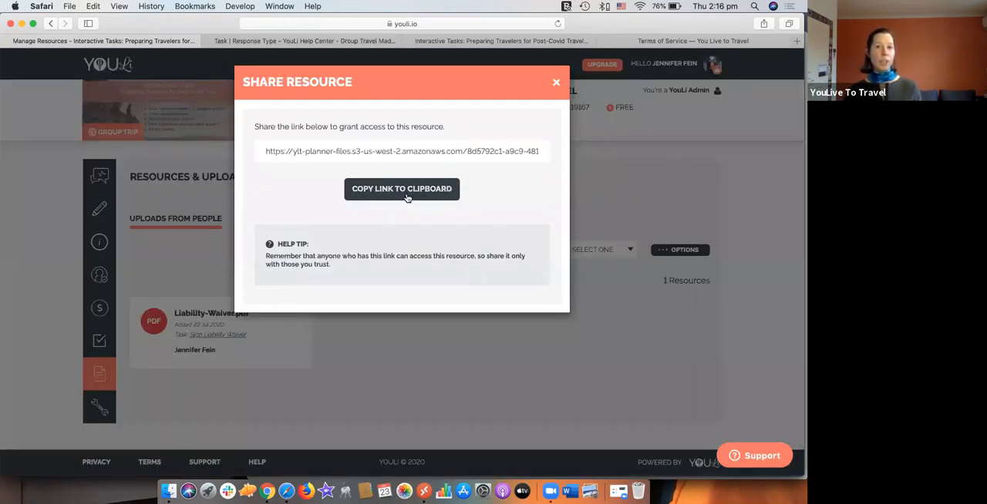
pyautogui.click(407, 190)
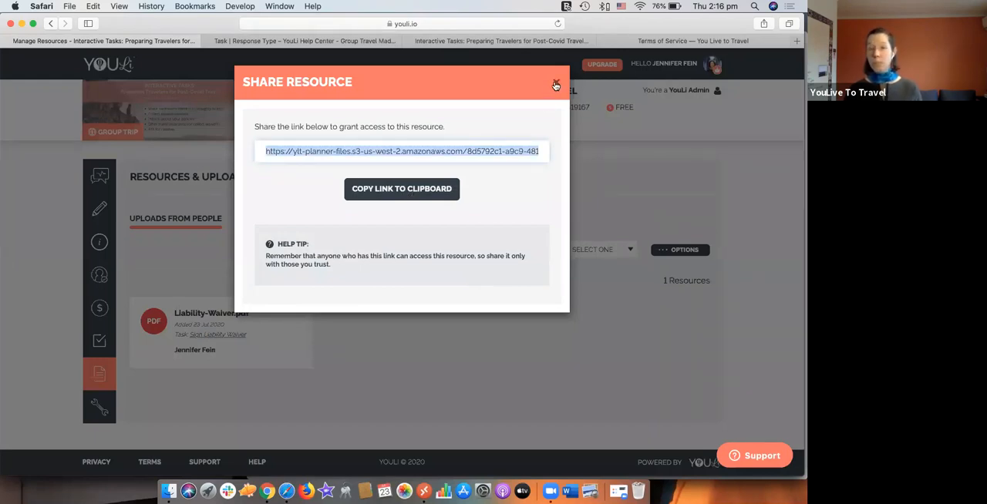
pyautogui.click(555, 85)
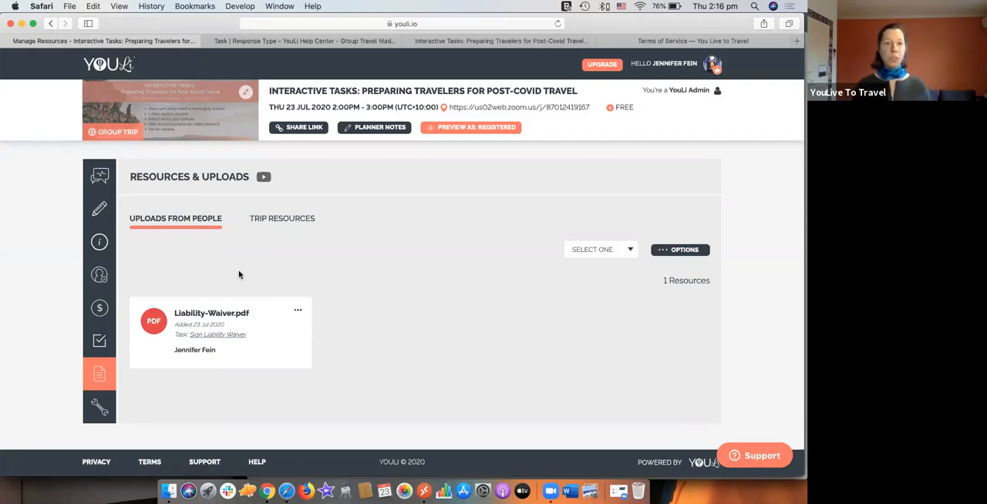
# Step: Go to task management, switch to the traveler's to-do page and complete "* Accept Terms & Conditions" as Done without a message
pyautogui.click(103, 343)
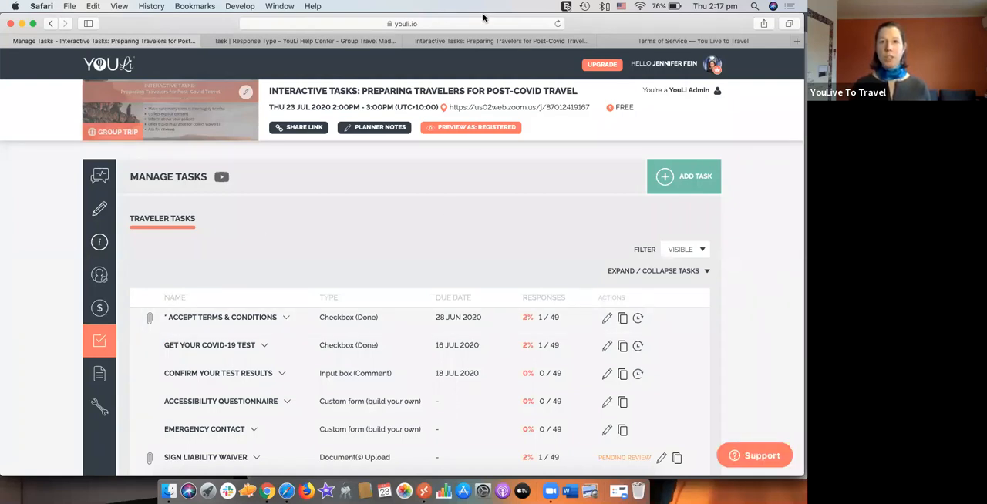
pyautogui.click(481, 38)
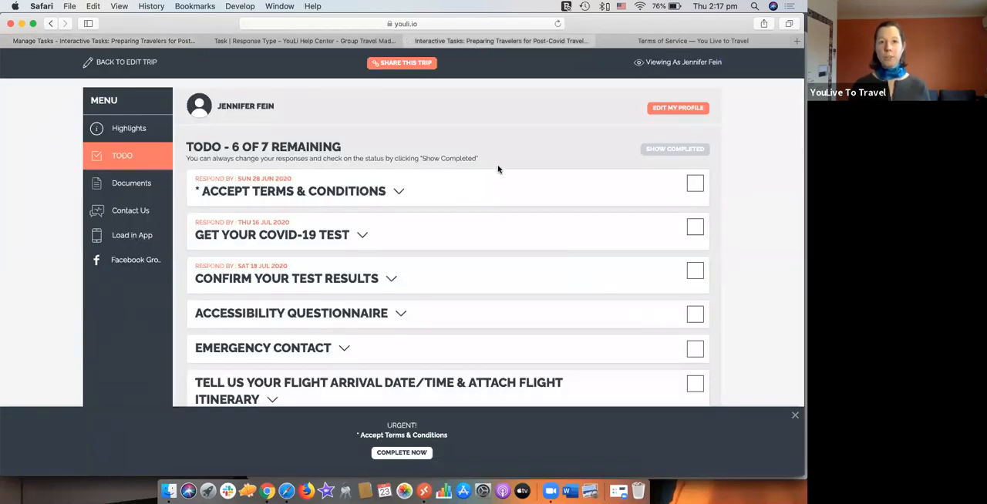
pyautogui.click(695, 185)
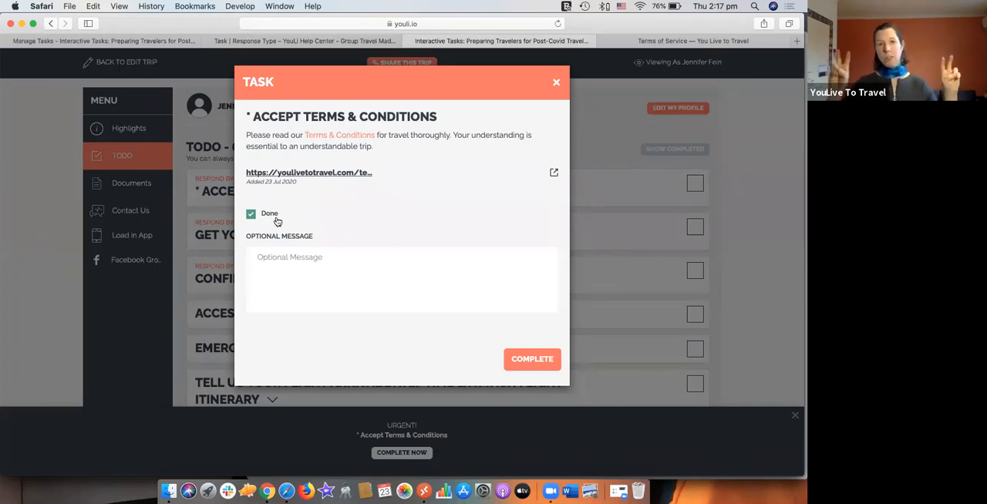
pyautogui.click(302, 257)
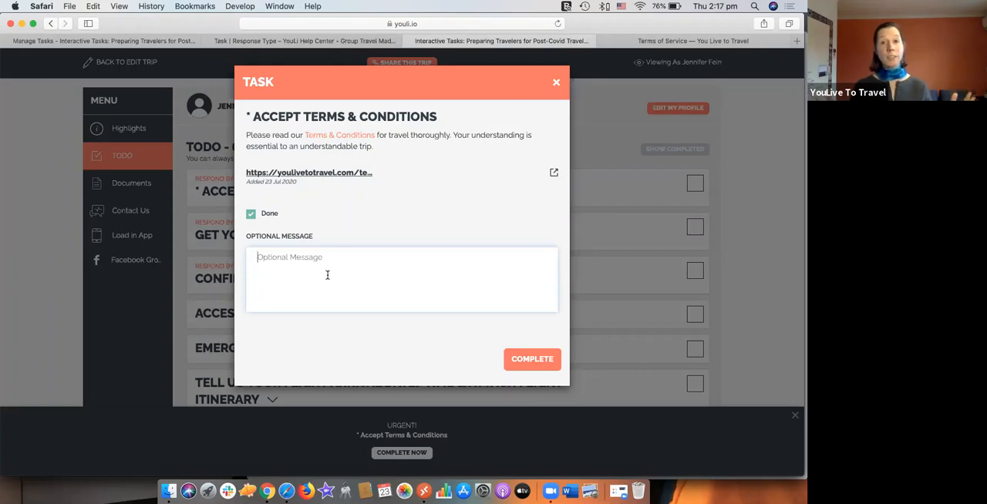
pyautogui.click(524, 361)
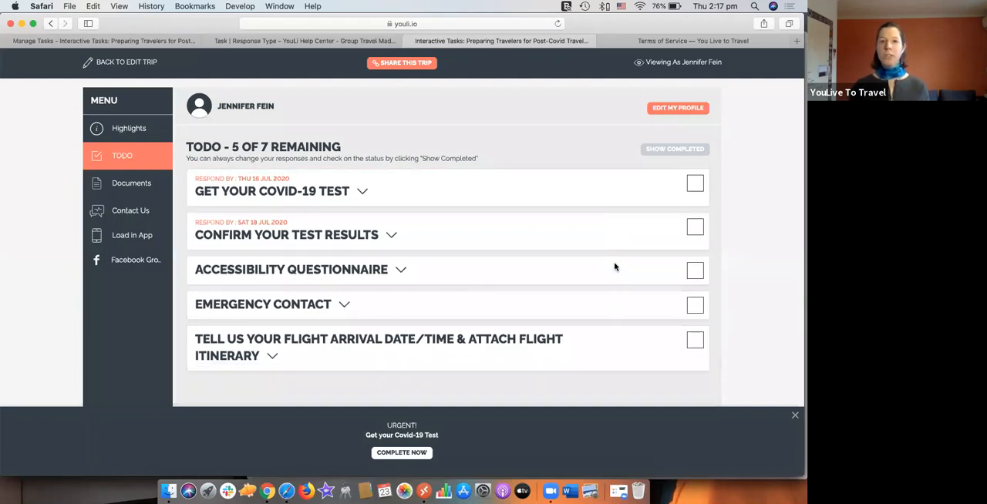
# Step: Show the traveler's completed tasks and inspect the submitted "Sign Liability Waiver" response, closing it without changes
pyautogui.click(662, 151)
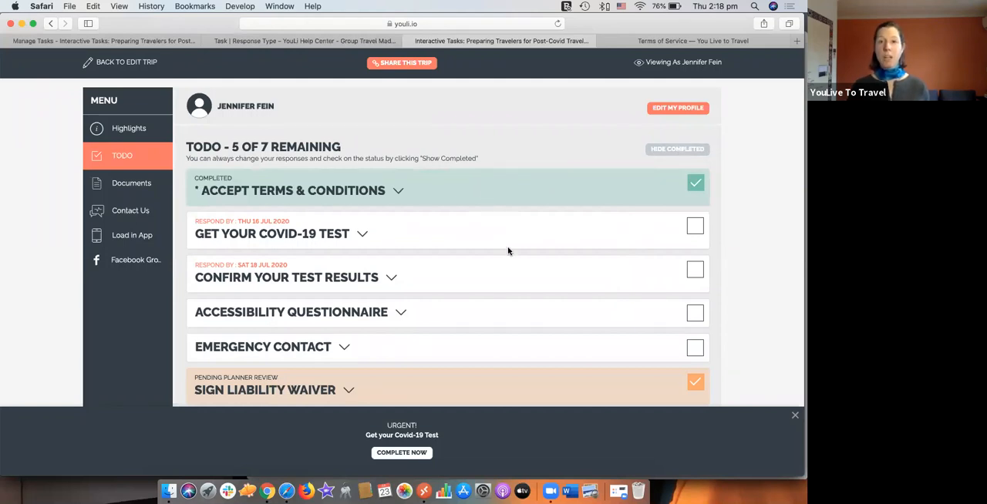
pyautogui.scroll(-2, 507, 252)
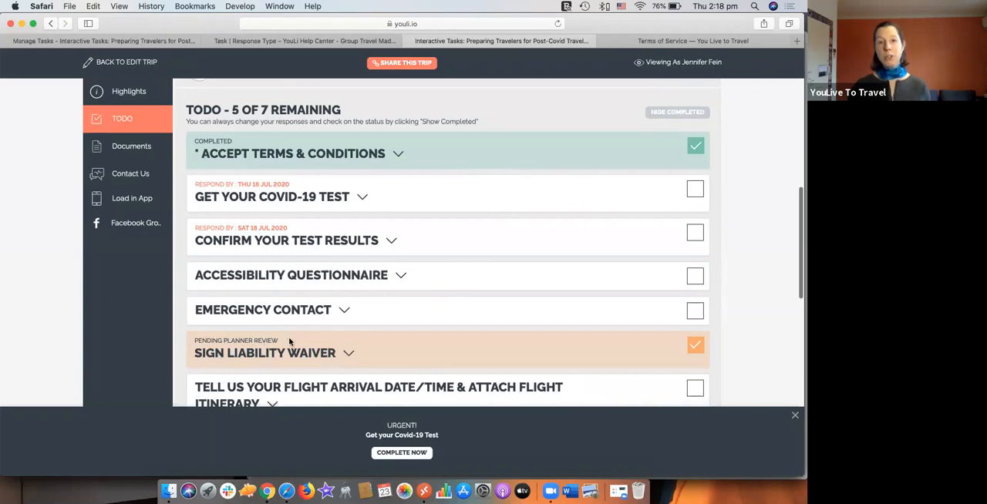
pyautogui.click(702, 347)
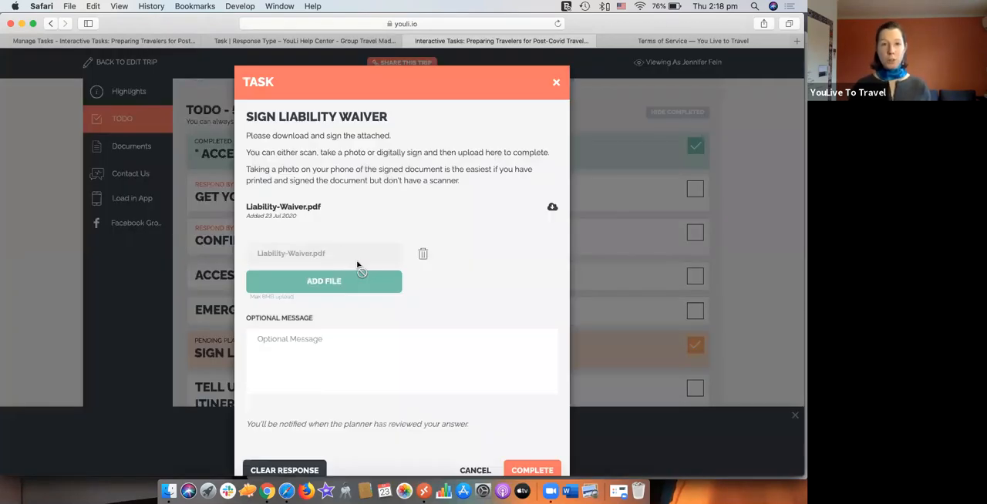
pyautogui.click(554, 84)
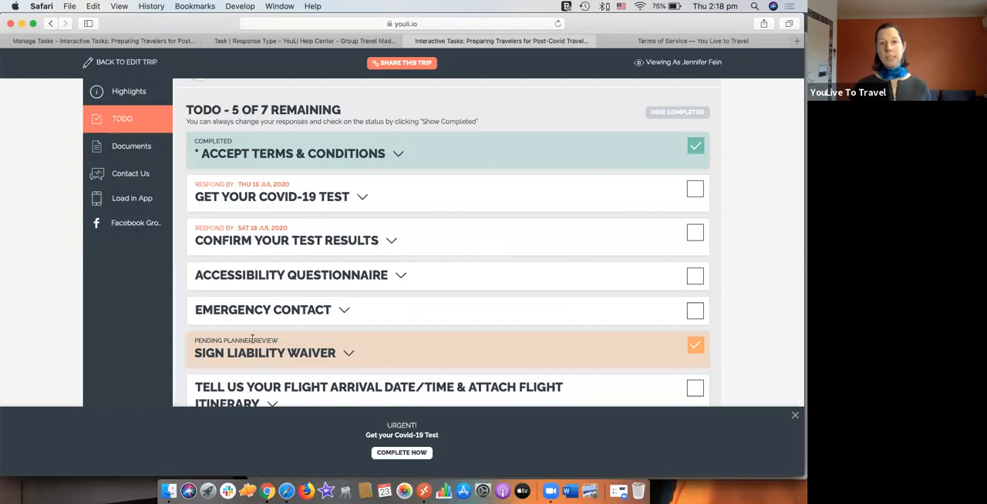
# Step: Return to the planner's task list, open the "Sign Liability Waiver" responses and start reviewing the uploaded response
pyautogui.click(148, 44)
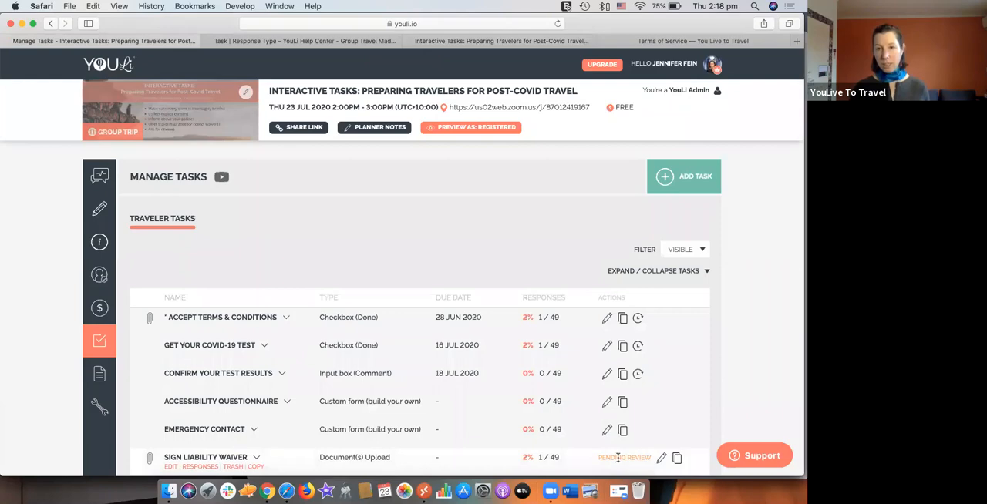
pyautogui.click(548, 458)
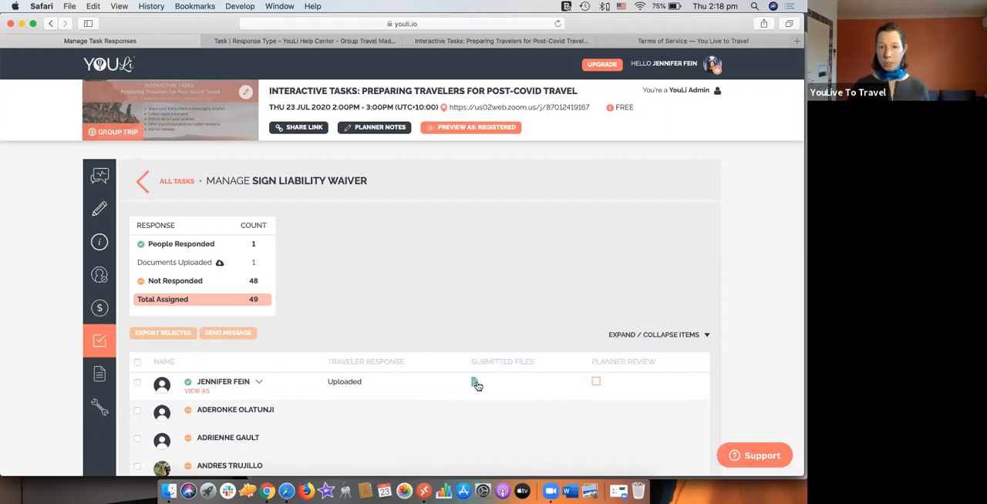
pyautogui.click(595, 383)
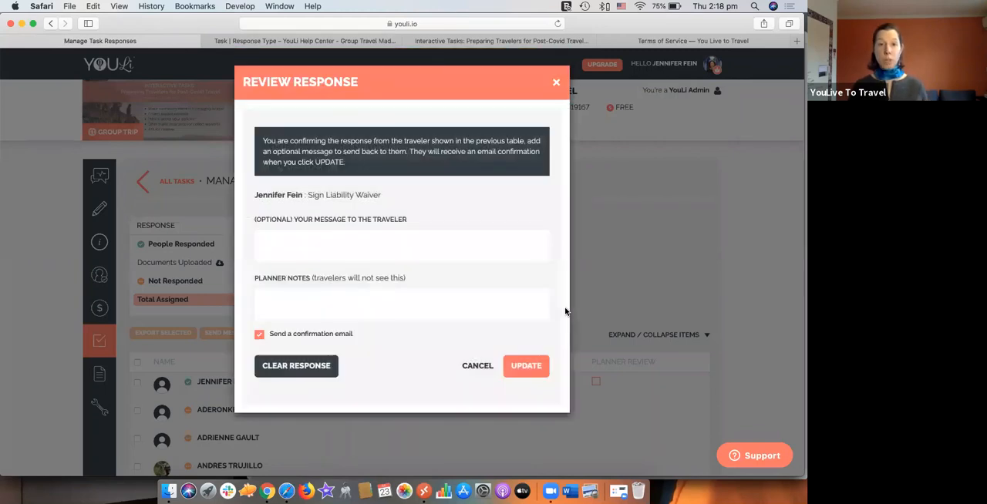
# Step: Enter "Thanks for that, looks great!" as the optional message to the traveler
pyautogui.click(359, 244)
pyautogui.write('Th')
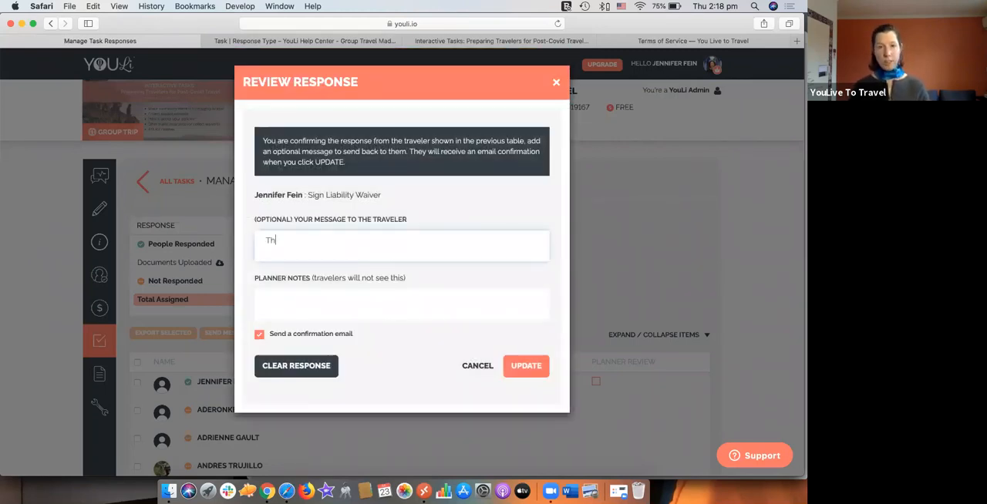
pyautogui.write('anks for that, looks great!')
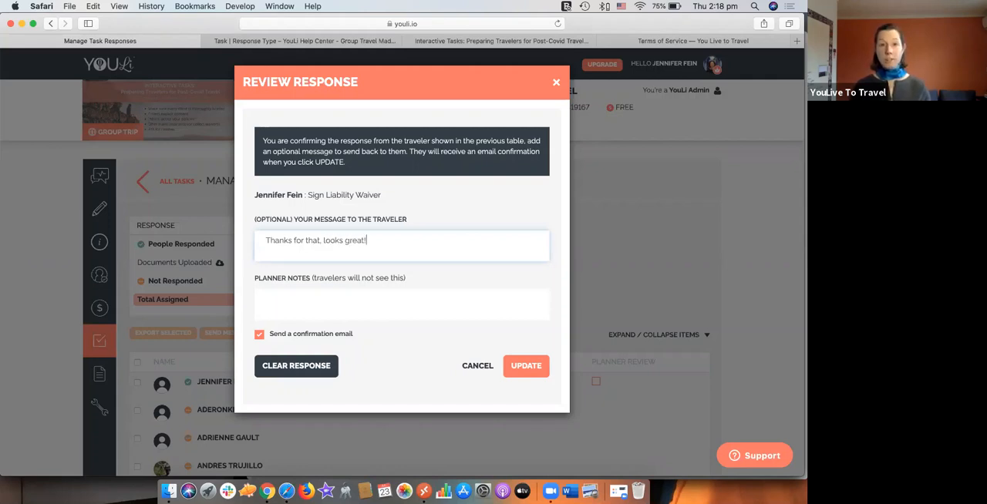
pyautogui.press('super+a')
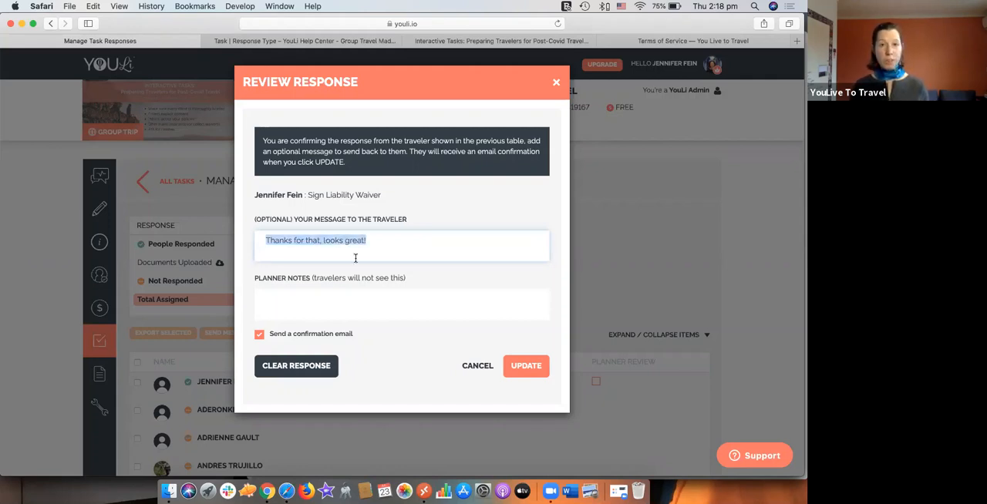
# Step: Turn off the confirmation email and clear the message to the traveler
pyautogui.click(258, 336)
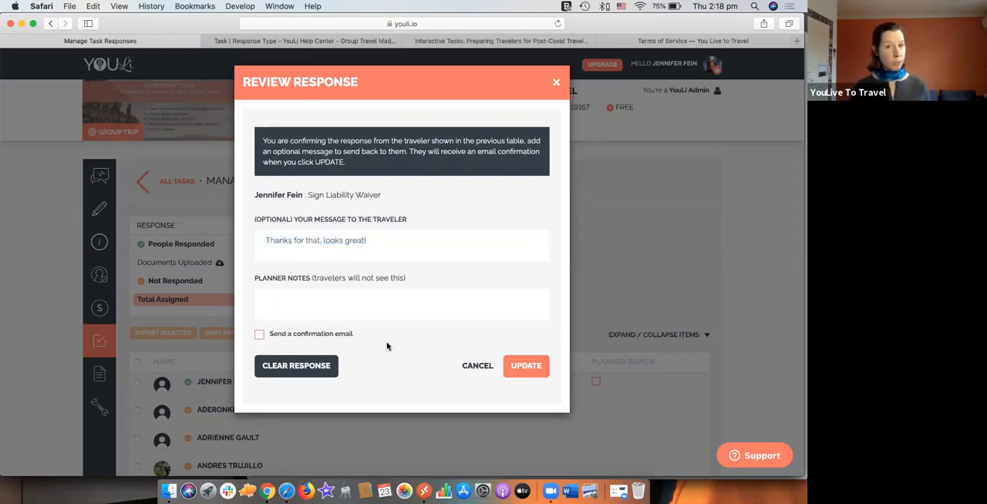
pyautogui.moveTo(387, 244); pyautogui.dragTo(267, 241)
pyautogui.press('BackSpace')
# Step: Add the planner note "looks good to me" and save the review of the liability waiver response
pyautogui.click(304, 308)
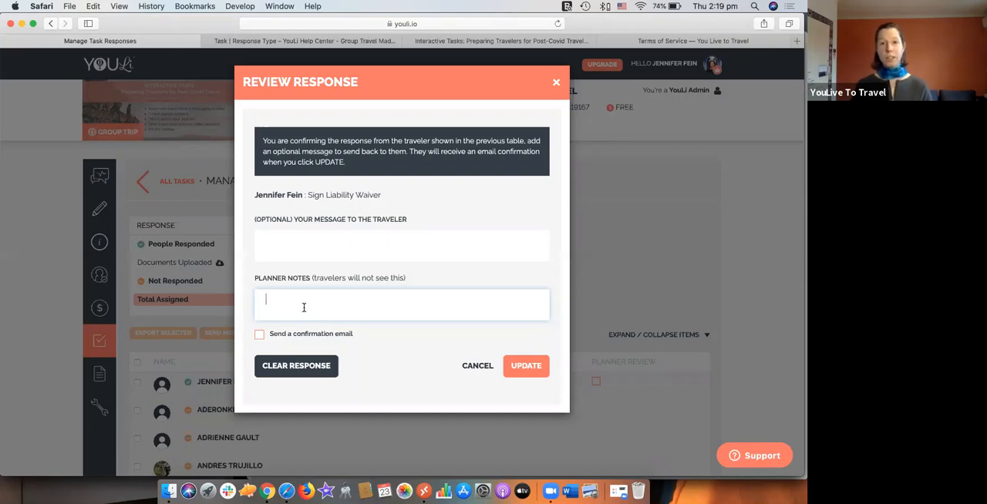
pyautogui.write('look')
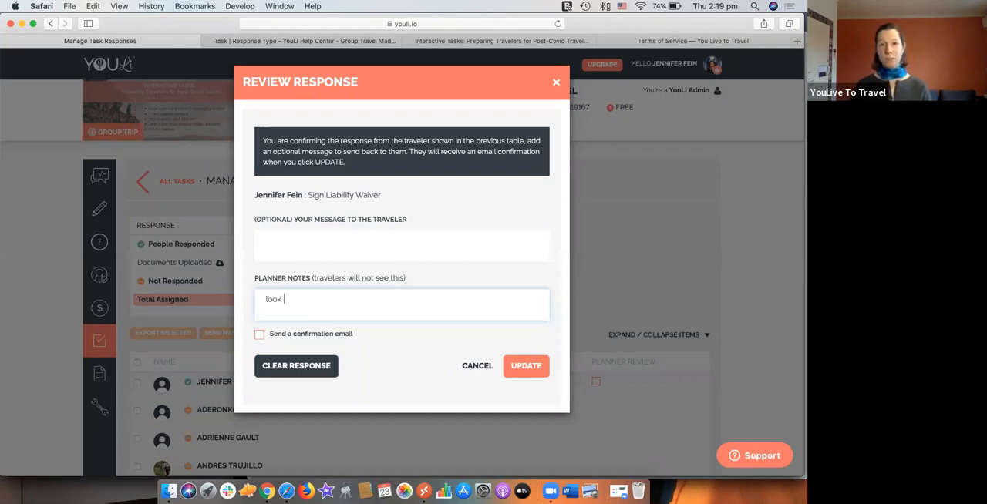
pyautogui.write('s good to me')
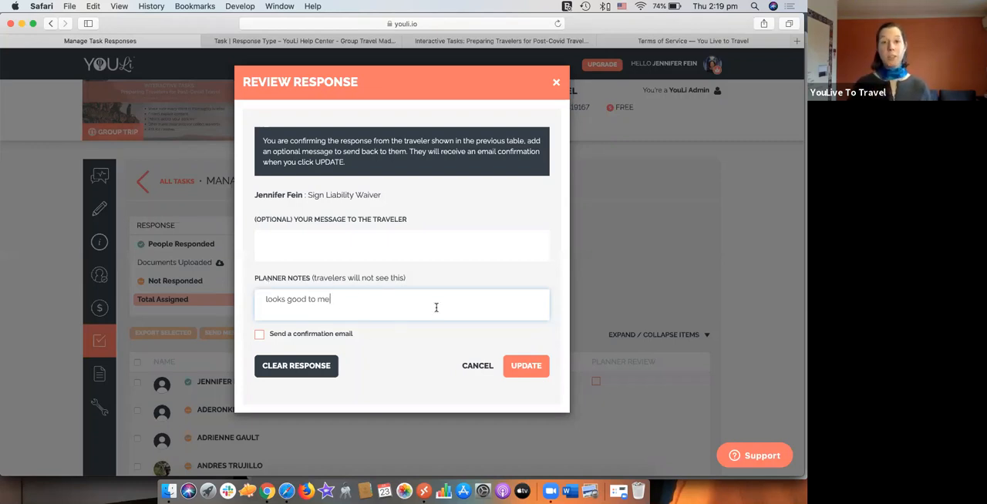
pyautogui.click(529, 370)
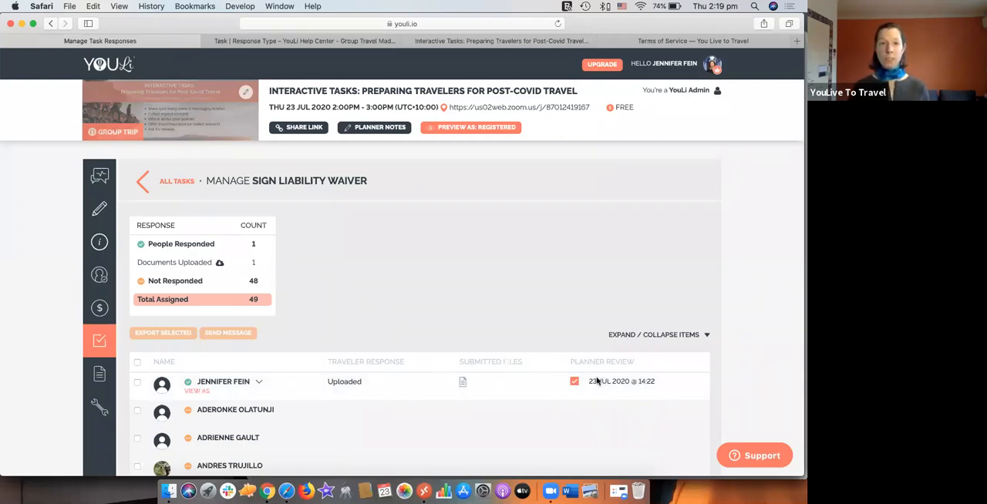
# Step: Go back to all tasks, open "Confirm your test results" for editing and examine its planner review and required response type settings
pyautogui.click(165, 187)
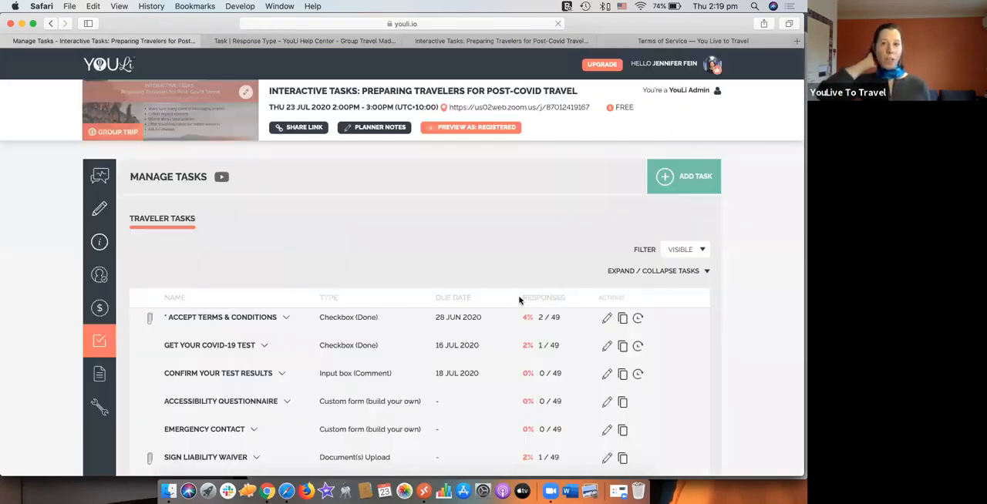
pyautogui.scroll(-3, 519, 301)
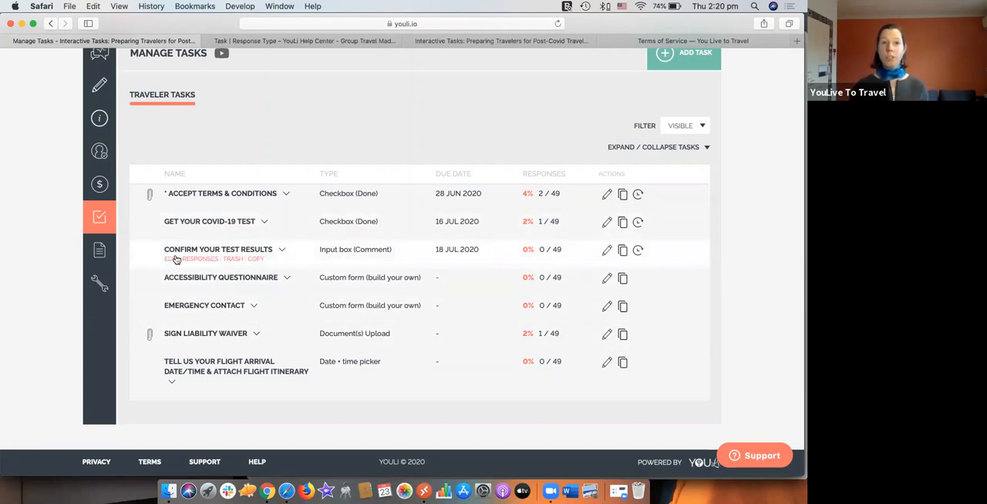
pyautogui.click(171, 260)
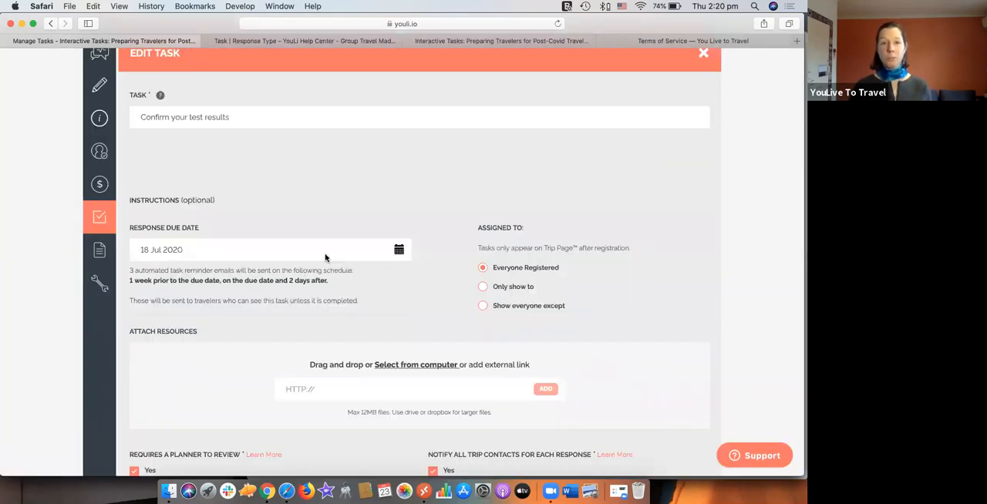
pyautogui.scroll(-5, 377, 292)
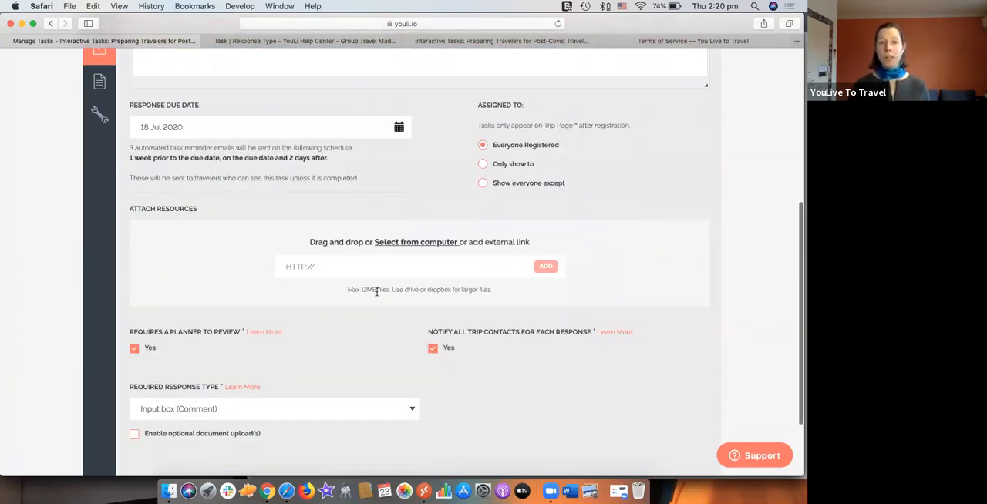
pyautogui.scroll(-1, 377, 292)
pyautogui.scroll(-1, 371, 365)
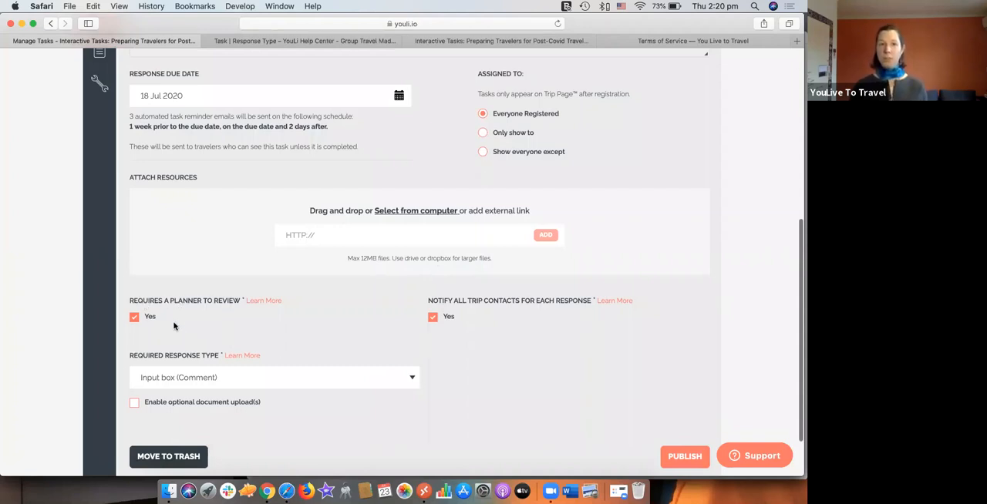
# Step: Examine the instructions and due date of the "Confirm your test results" task and close its editor without changes
pyautogui.scroll(5, 334, 340)
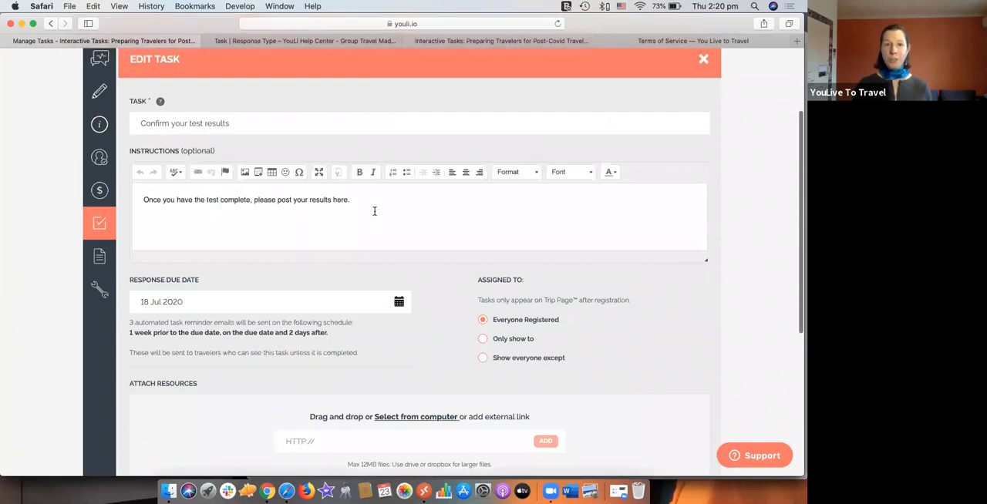
pyautogui.moveTo(376, 208); pyautogui.dragTo(230, 188)
pyautogui.click(291, 212)
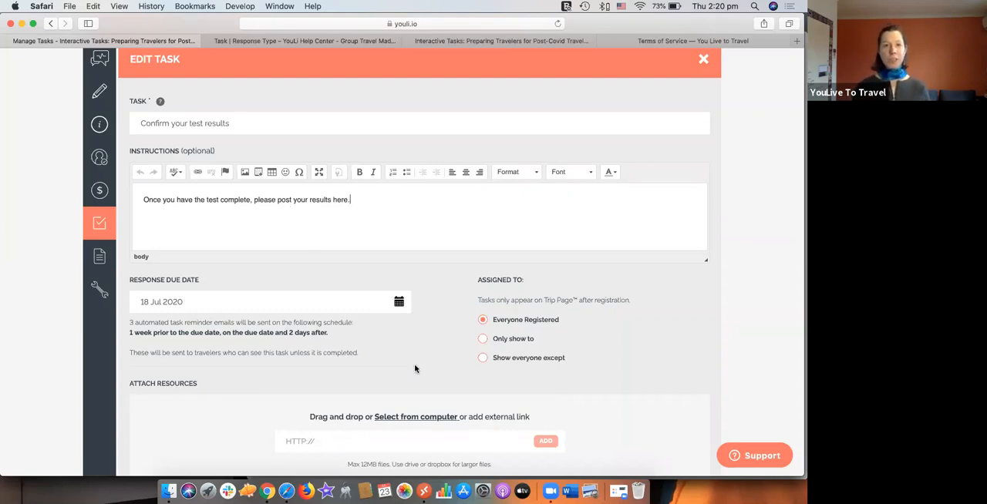
pyautogui.scroll(2, 686, 212)
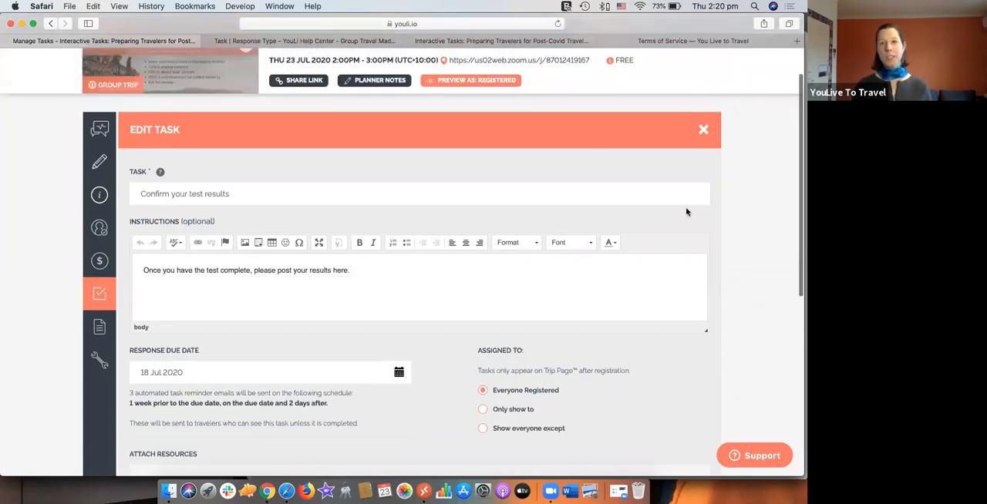
pyautogui.click(703, 130)
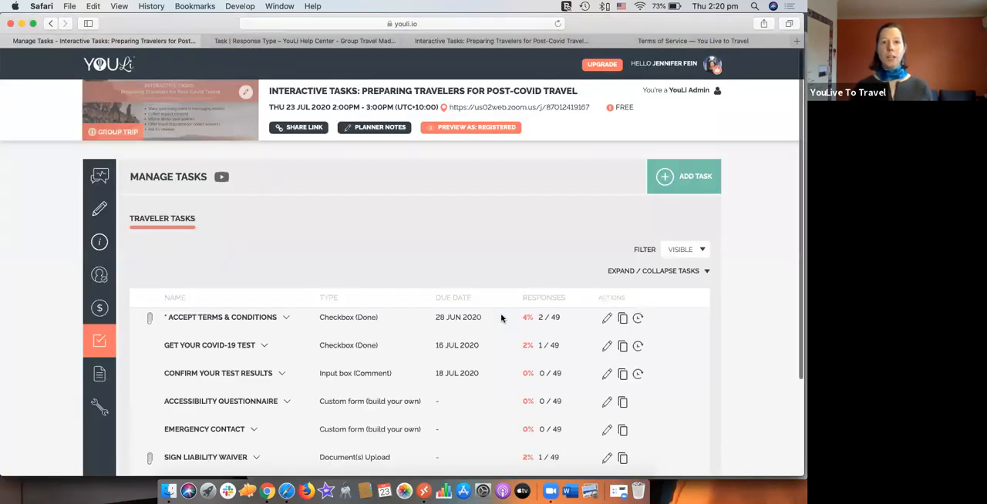
pyautogui.scroll(-1, 500, 319)
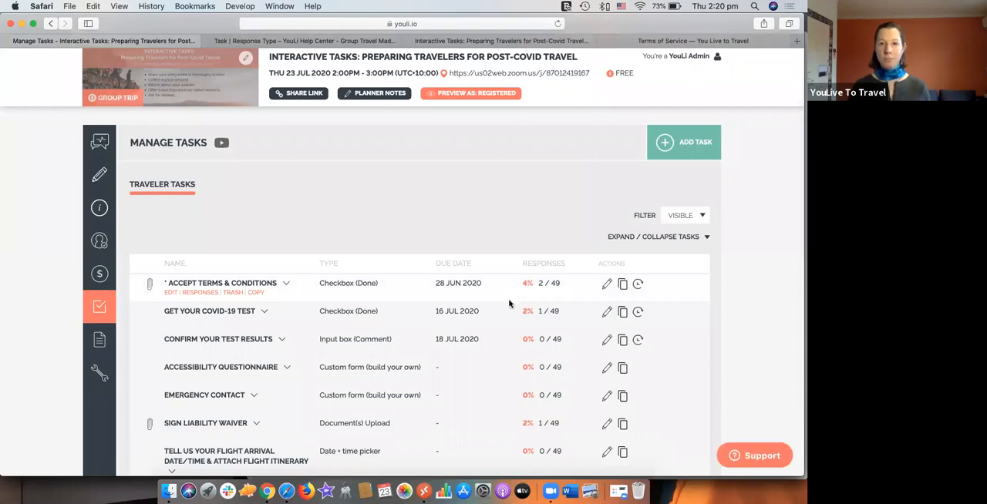
pyautogui.scroll(-1, 506, 310)
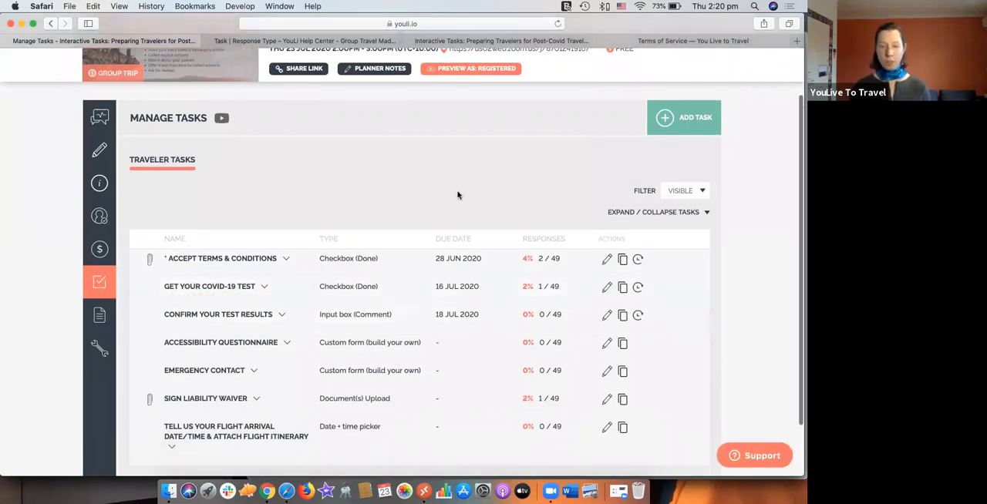
pyautogui.press('super+Tab')
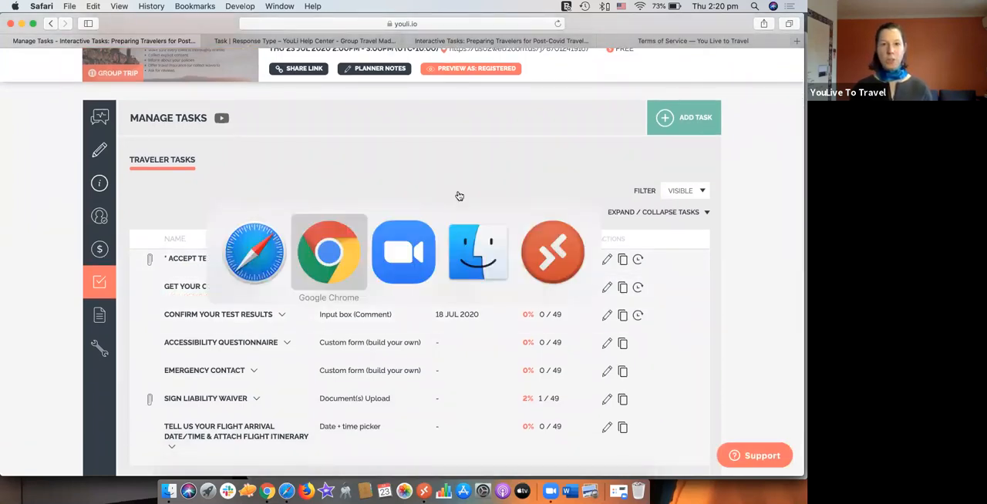
pyautogui.press('super+Tab')
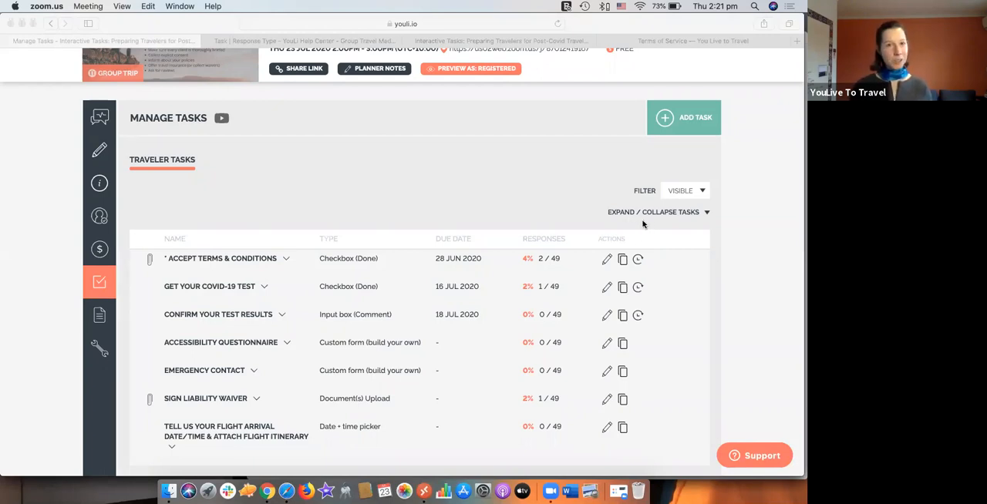
pyautogui.click(558, 150)
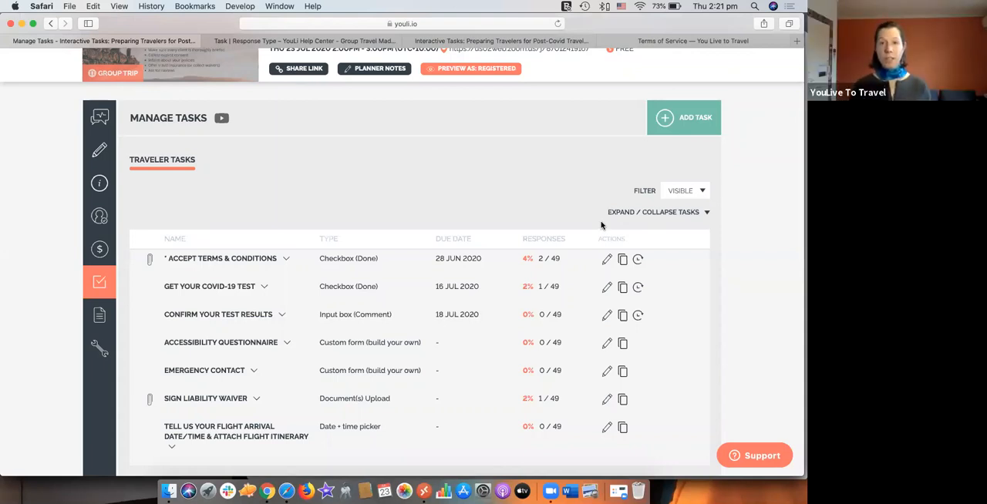
# Step: Add a new traveler task named "Please provide your Passport details"
pyautogui.click(653, 121)
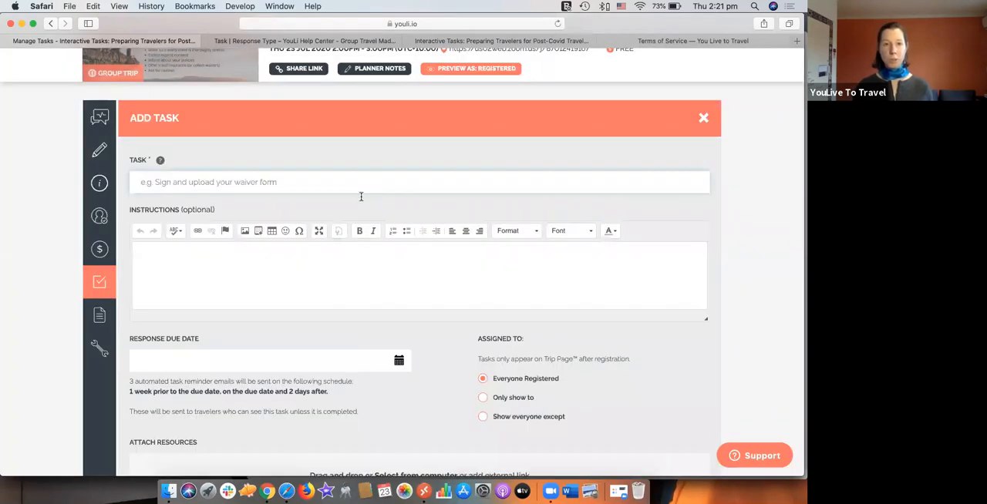
pyautogui.write('Pa')
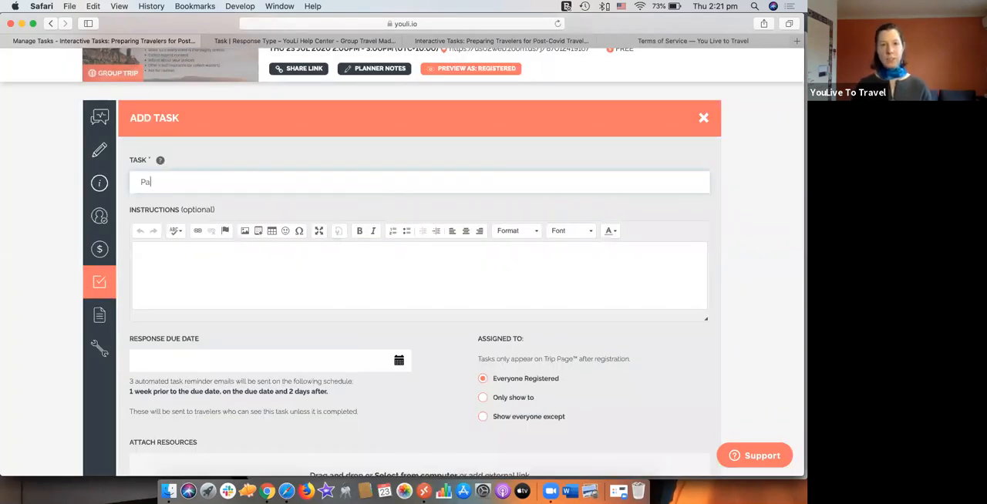
pyautogui.write('ssport')
pyautogui.click(141, 182)
pyautogui.write('Please')
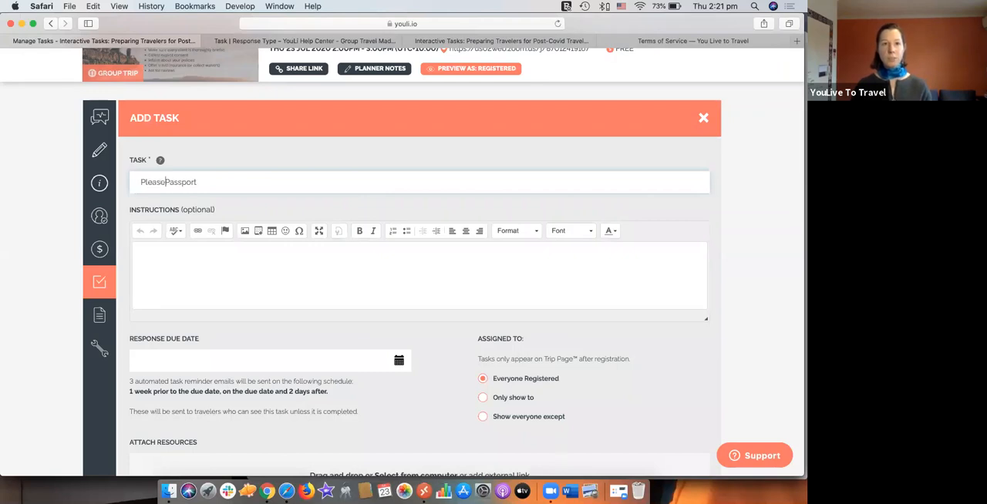
pyautogui.write(' provide your Passport ')
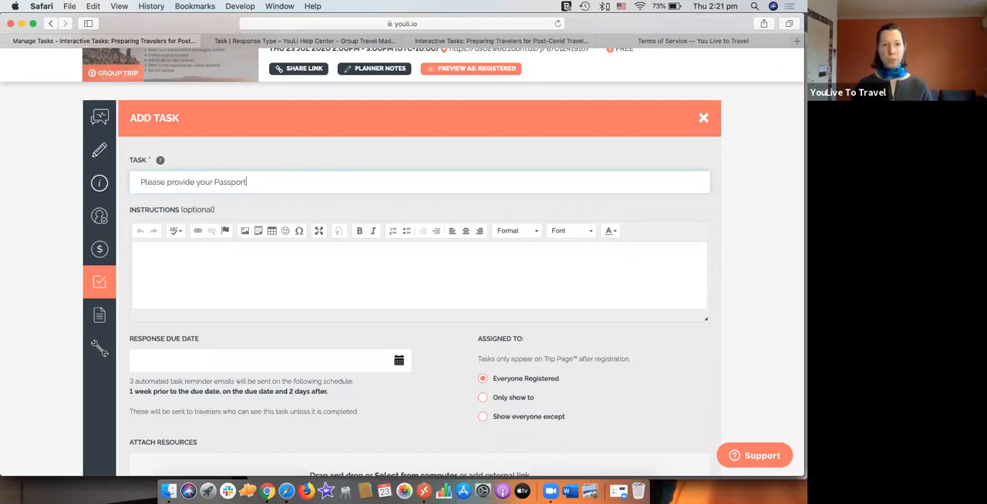
pyautogui.write('details')
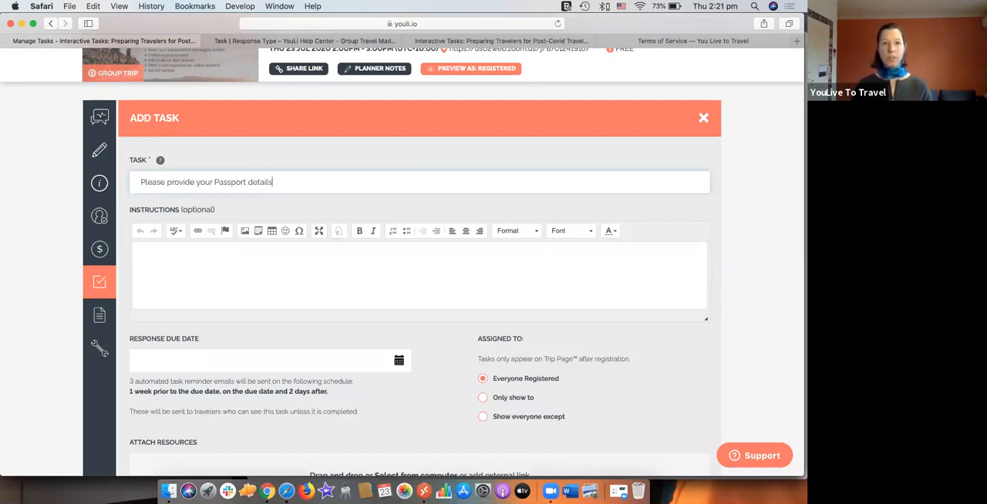
# Step: Enter the task instructions "Enter your data and upload a scanned or photo of your passport here."
pyautogui.press('Tab')
pyautogui.write('E')
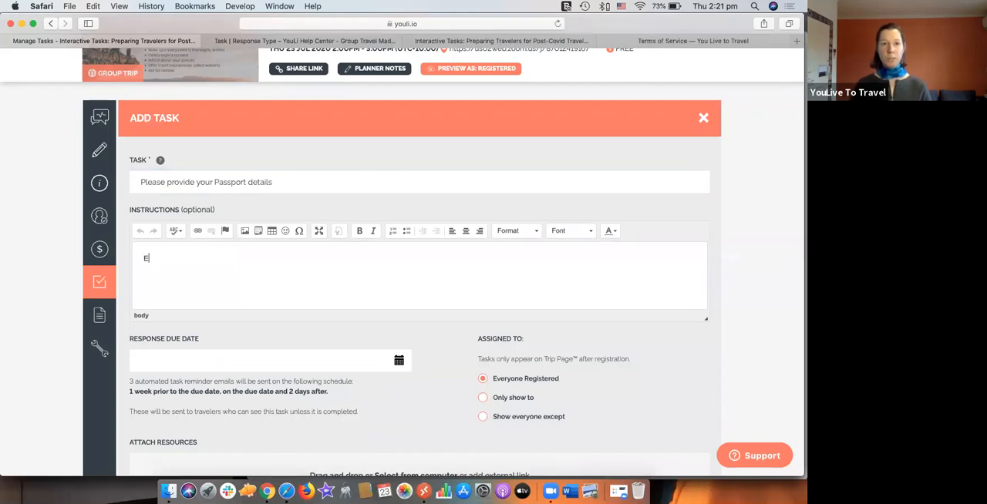
pyautogui.write('nter your data and')
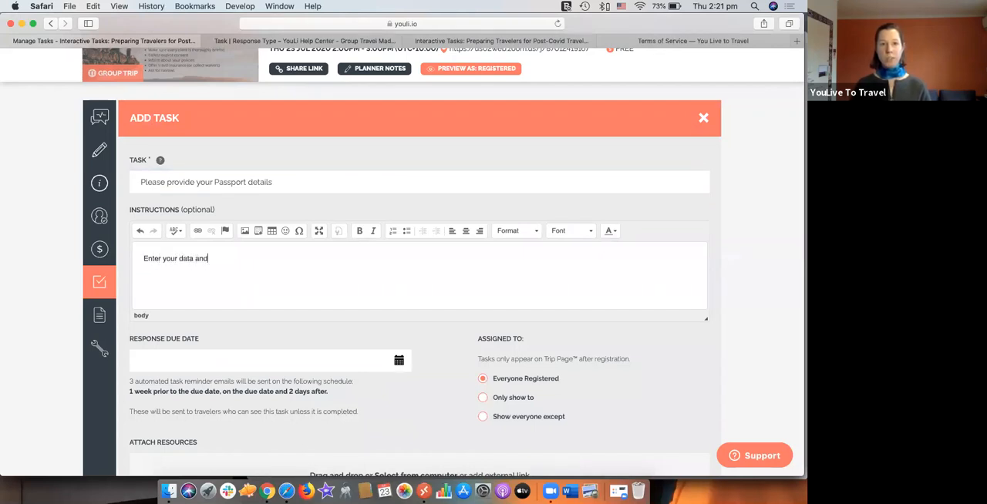
pyautogui.write(' upload a sc')
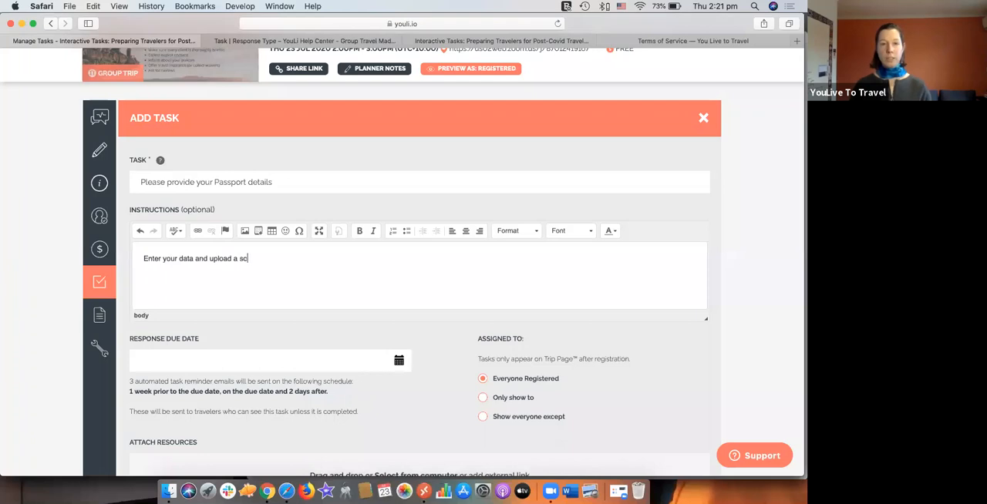
pyautogui.write('anned or pho')
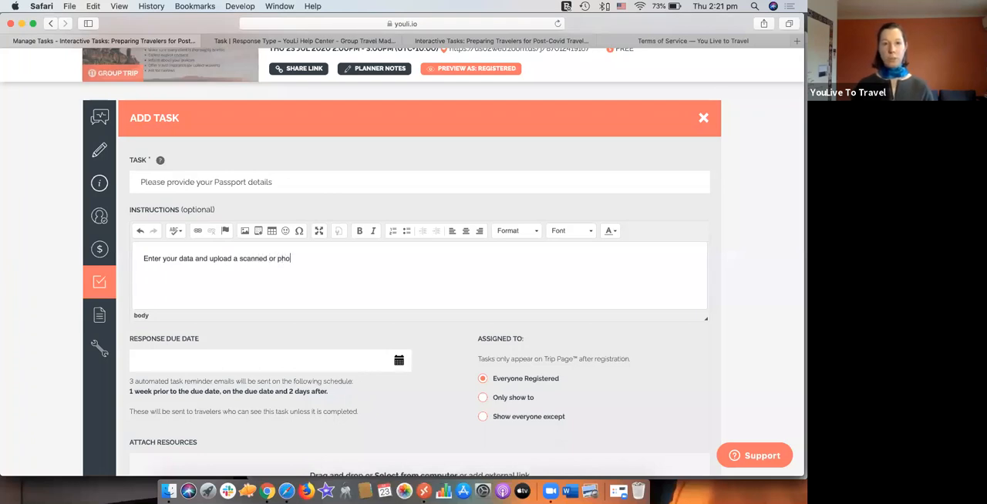
pyautogui.write('to of your passport ')
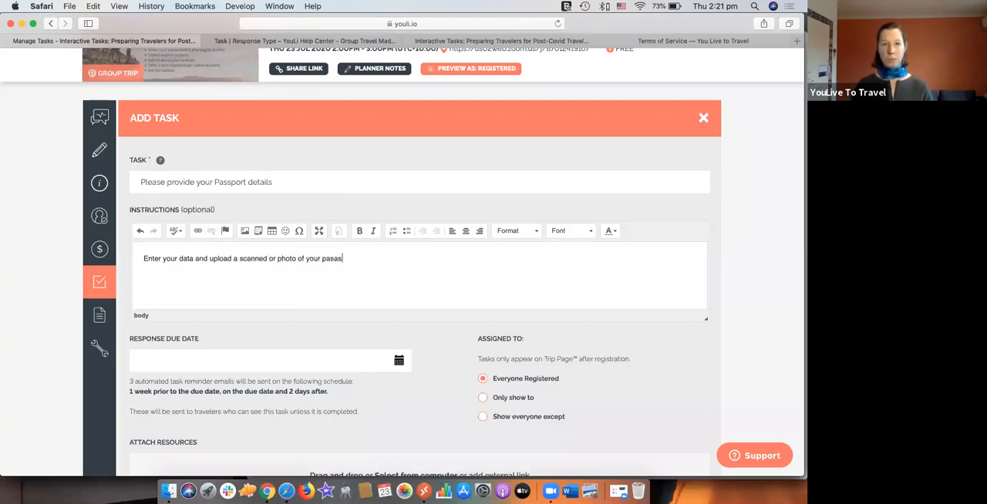
pyautogui.write('here.')
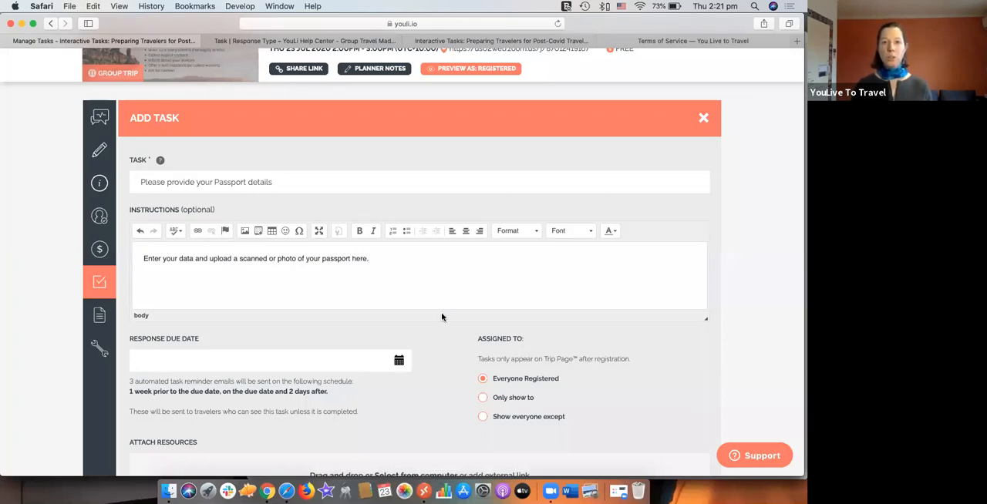
# Step: Require planner review, set the required response type to "Passport form + Upload" and publish the task
pyautogui.scroll(-2, 441, 313)
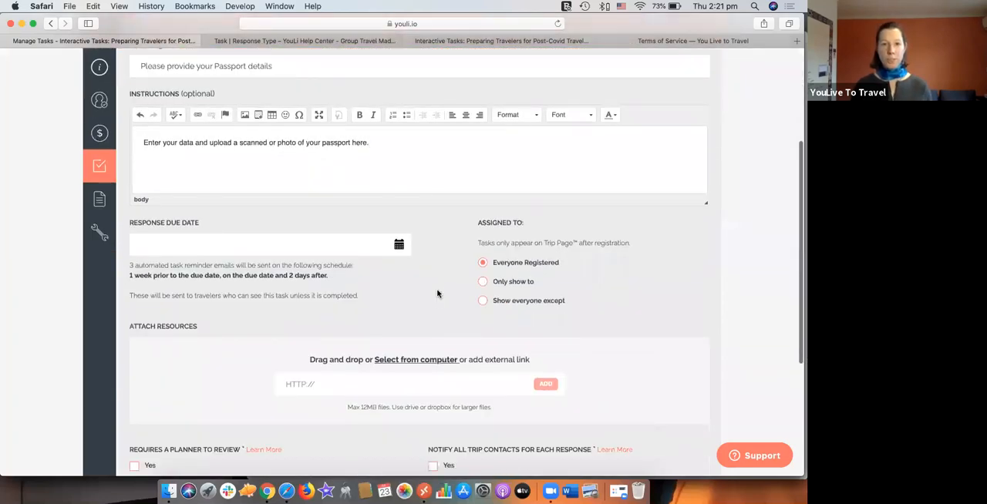
pyautogui.scroll(-3, 418, 310)
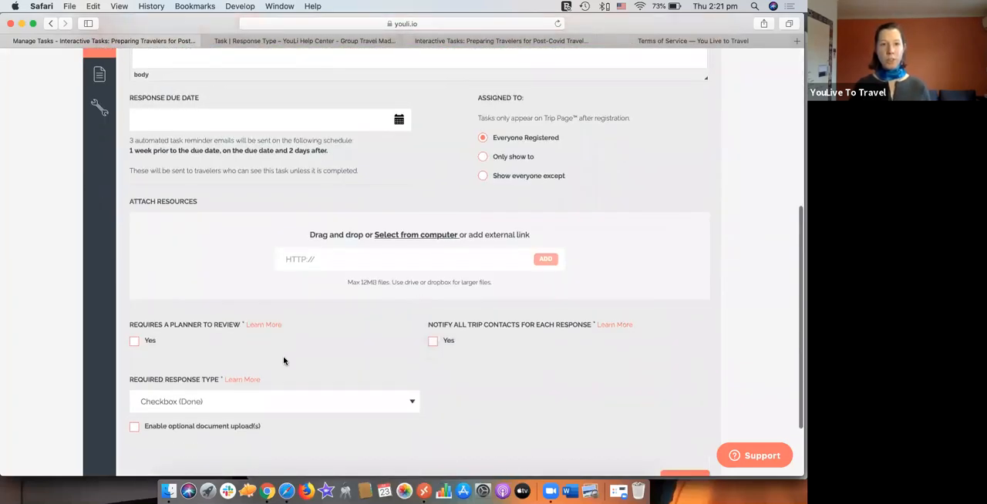
pyautogui.click(134, 341)
pyautogui.scroll(-1, 275, 382)
pyautogui.scroll(-1, 273, 370)
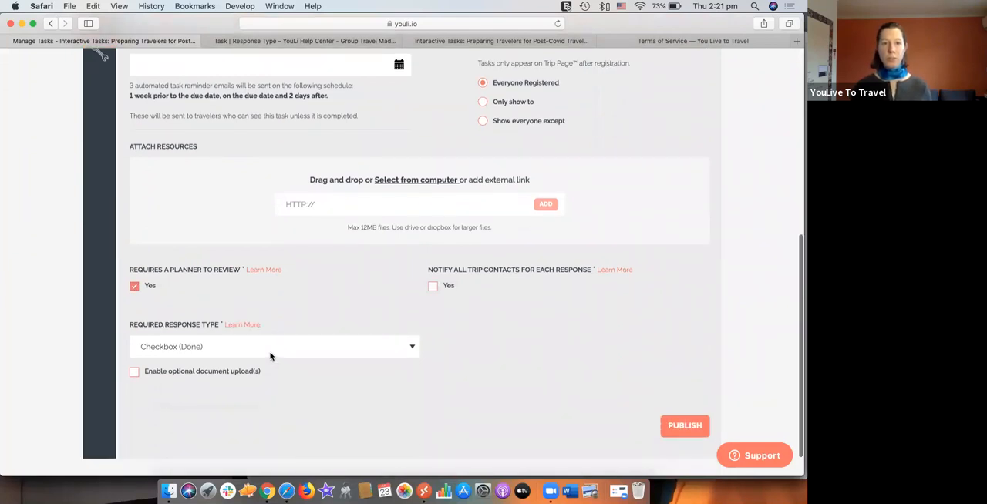
pyautogui.click(271, 356)
pyautogui.click(264, 431)
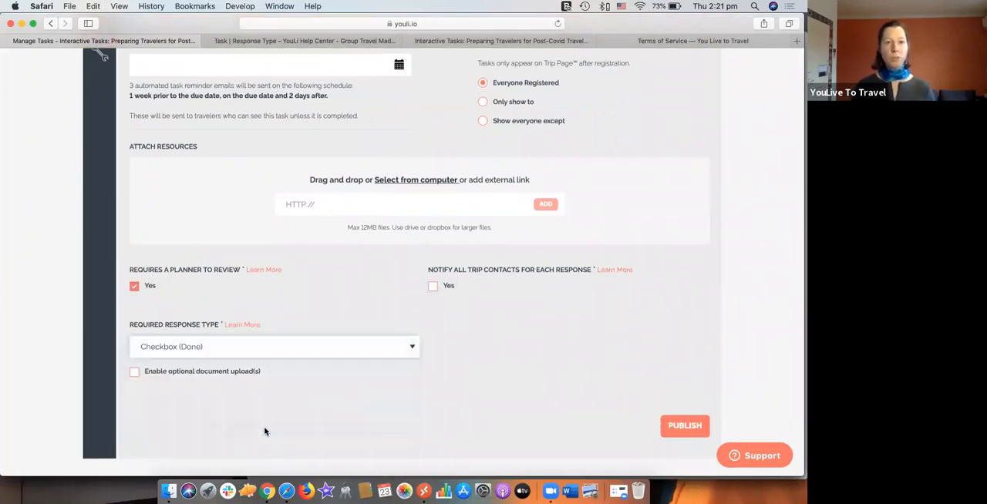
pyautogui.click(682, 426)
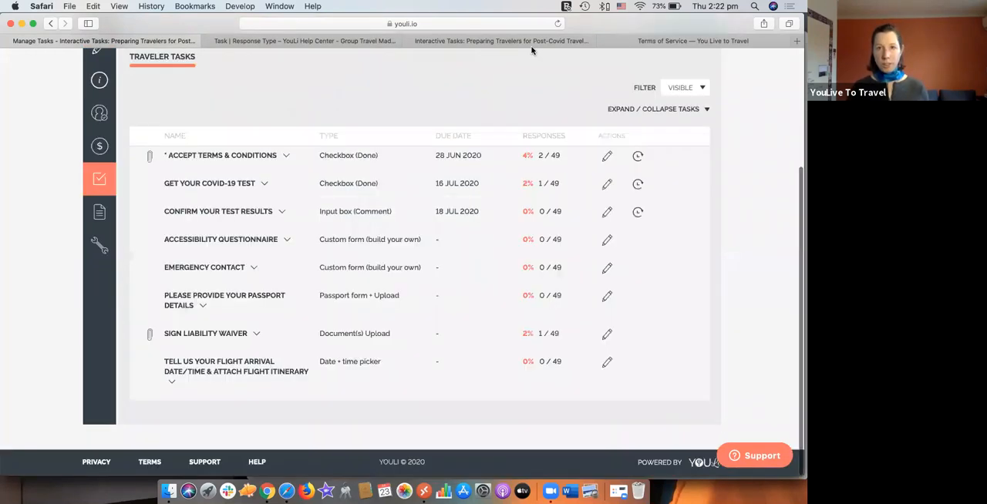
# Step: Refresh the traveler's trip page, examine the response form of the passport details task and close it unanswered
pyautogui.click(531, 45)
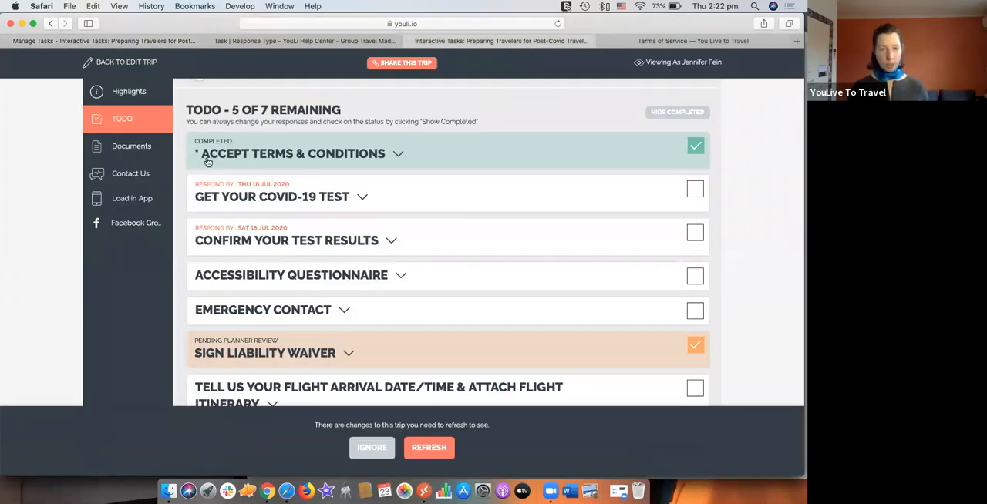
pyautogui.click(436, 450)
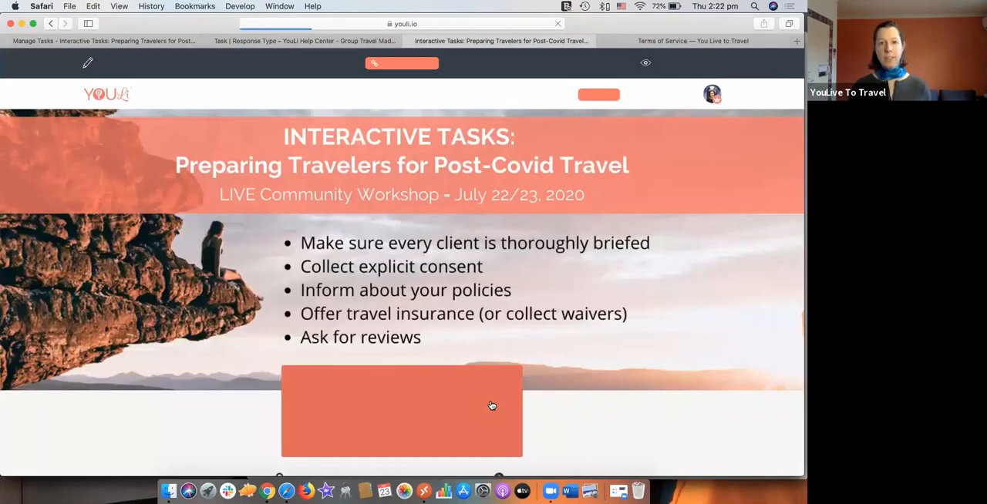
pyautogui.scroll(-5, 434, 390)
pyautogui.scroll(-5, 434, 390)
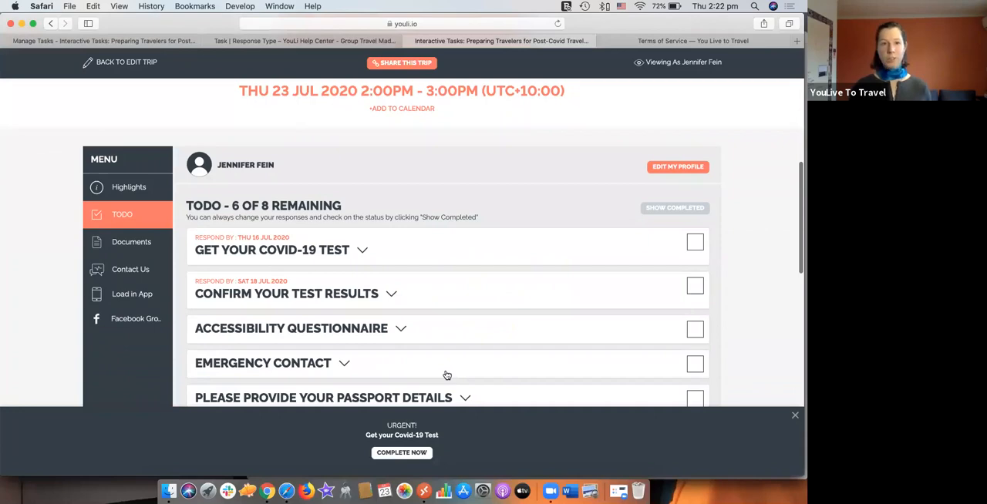
pyautogui.scroll(-3, 446, 375)
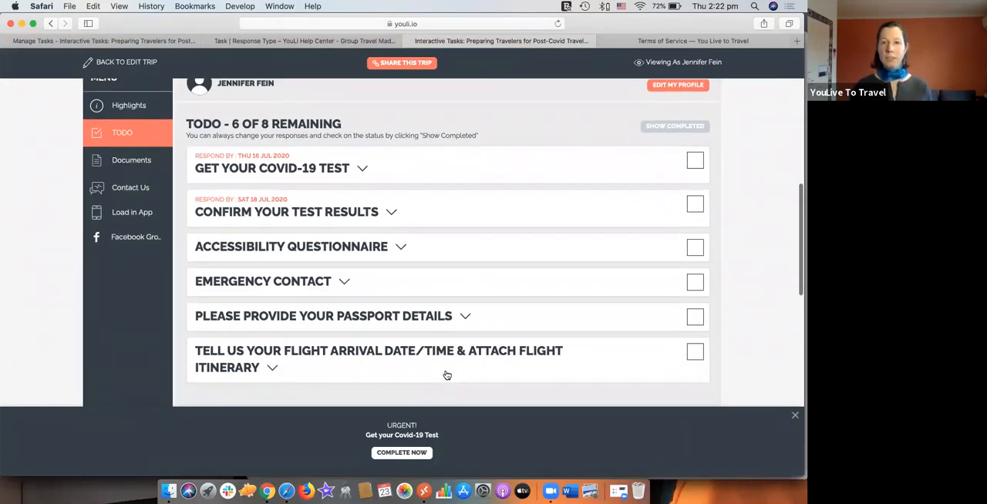
pyautogui.click(690, 317)
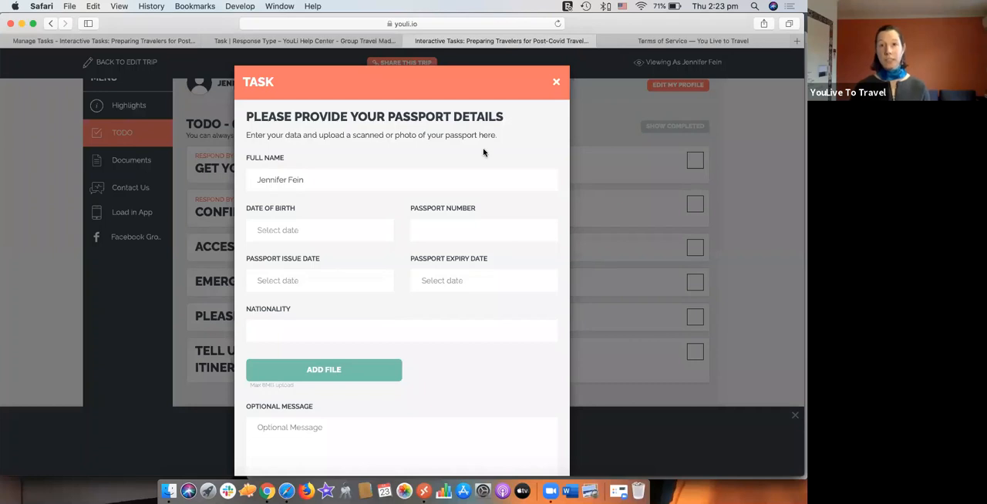
pyautogui.click(557, 84)
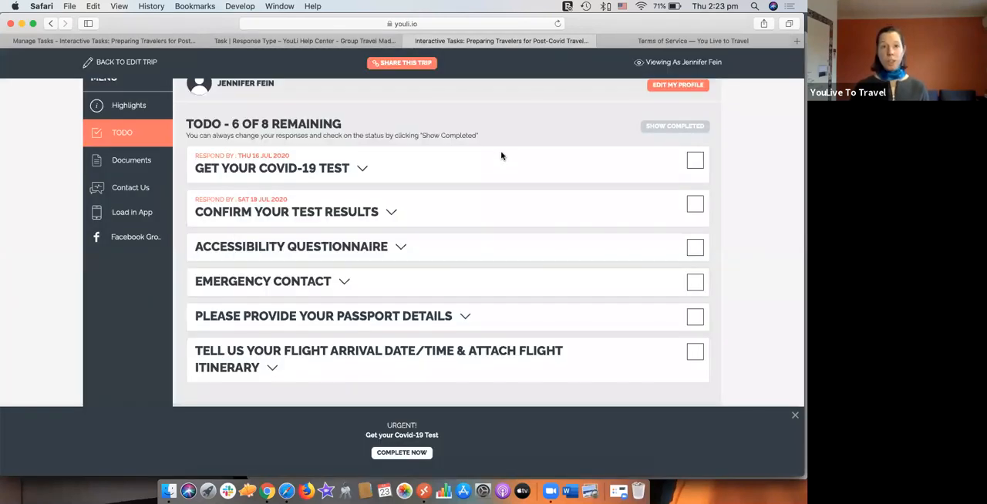
# Step: Show the completed to-do tasks and expand "Sign Liability Waiver" to check its submitted files and status
pyautogui.click(652, 126)
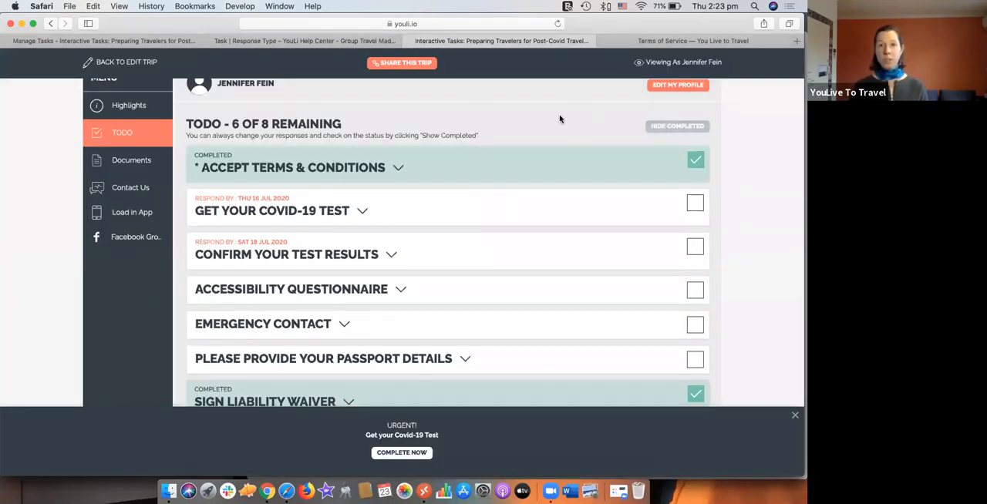
pyautogui.scroll(-3, 507, 172)
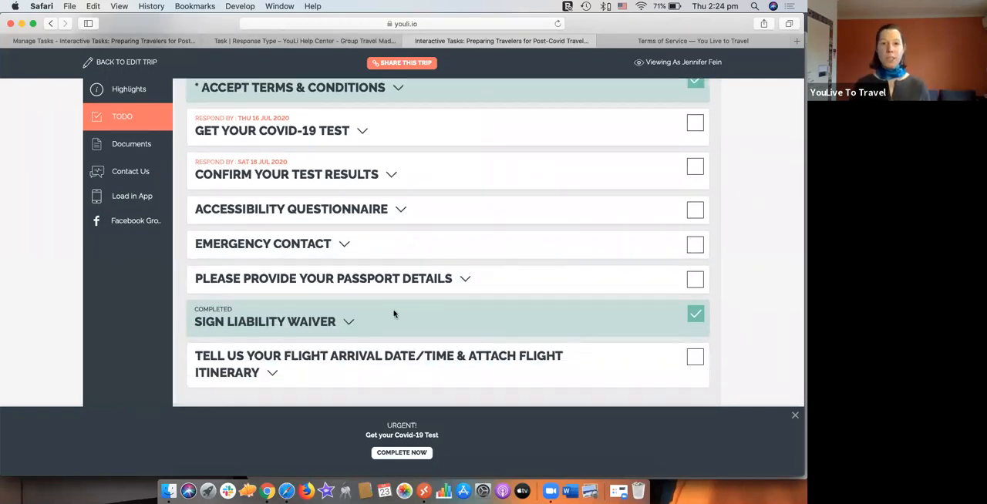
pyautogui.click(351, 322)
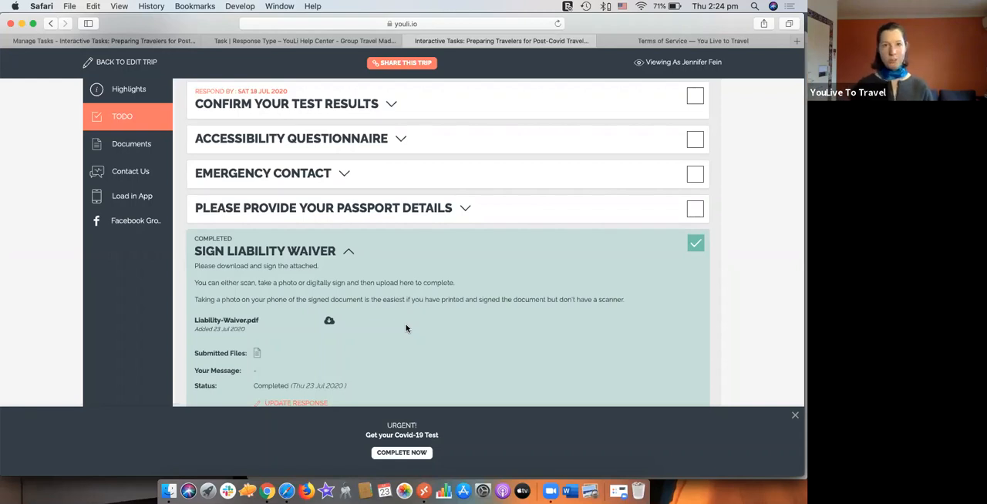
pyautogui.scroll(-2, 406, 329)
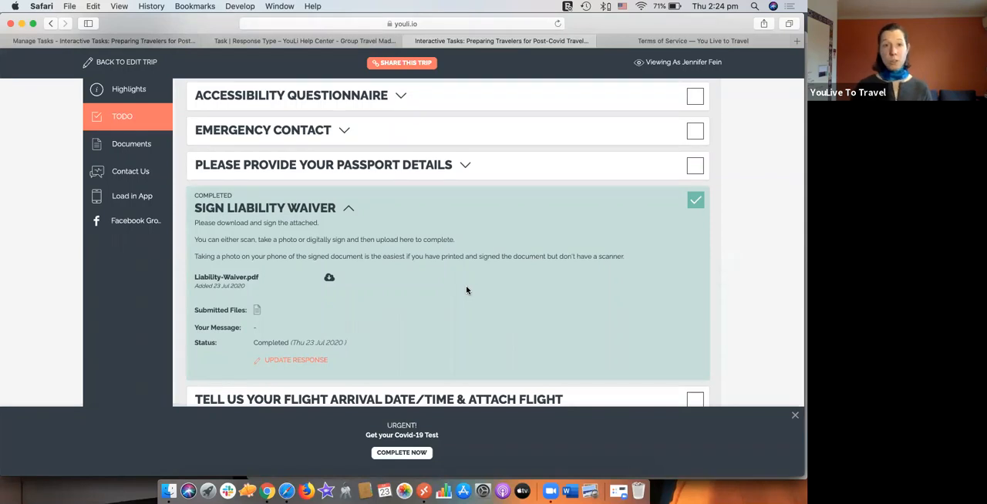
# Step: Examine the liability waiver instructions about taking a phone photo of the signed document
pyautogui.moveTo(195, 256); pyautogui.dragTo(287, 257)
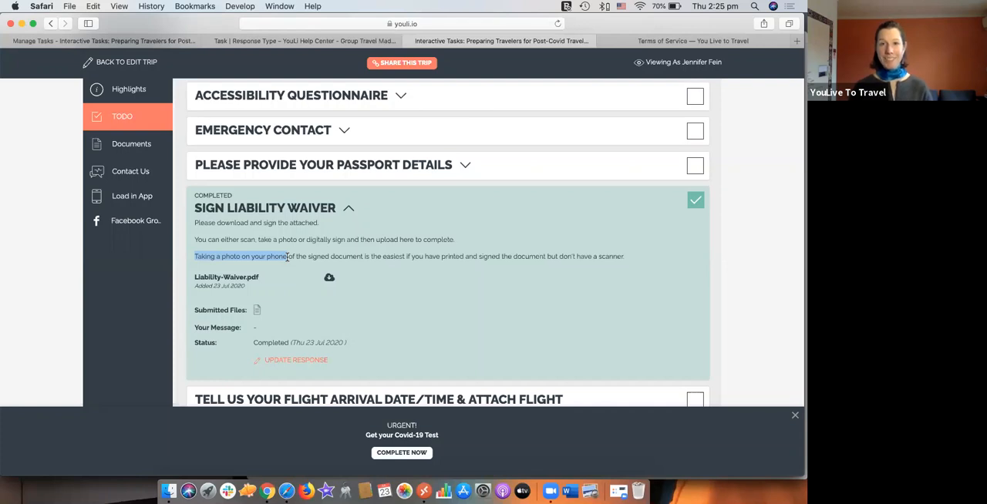
pyautogui.click(409, 268)
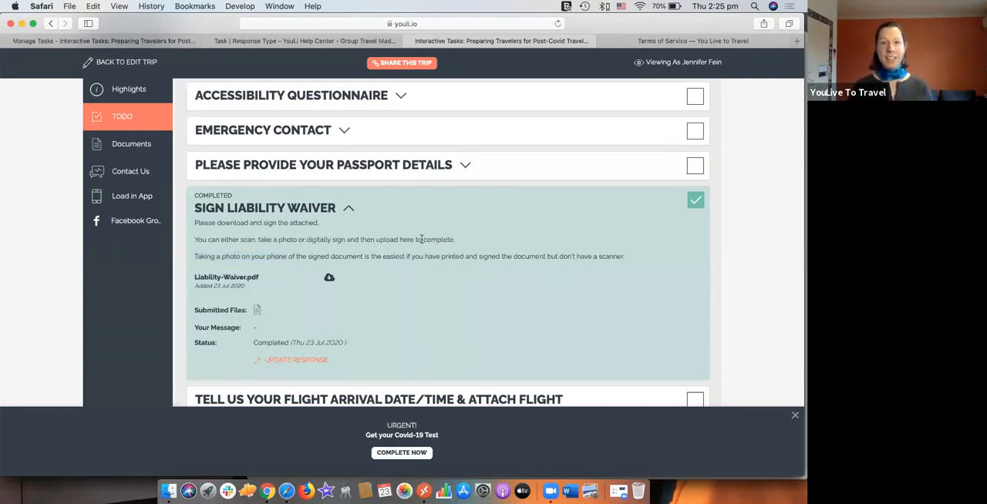
pyautogui.scroll(-1, 421, 239)
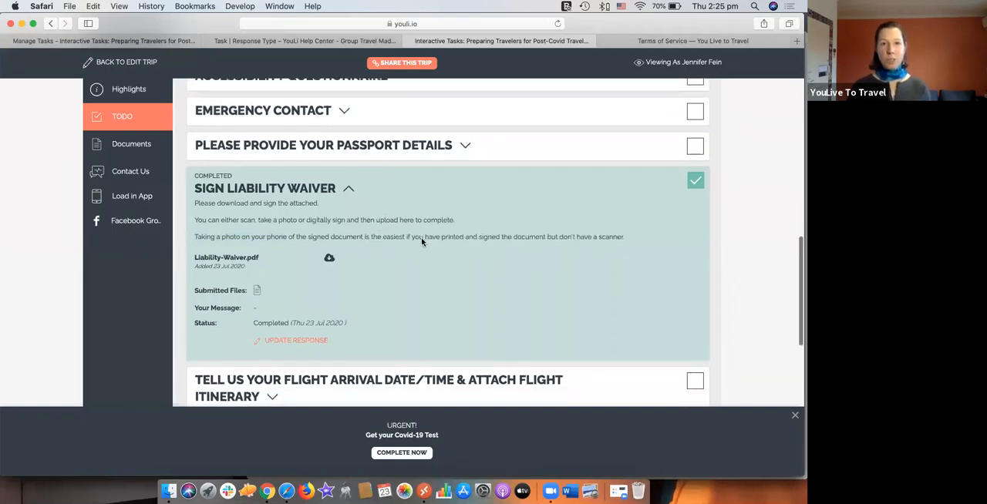
# Step: Examine the Emergency Contact task's name and phone number fields and its planner review note, and close the form unanswered
pyautogui.scroll(2, 422, 240)
pyautogui.scroll(2, 421, 241)
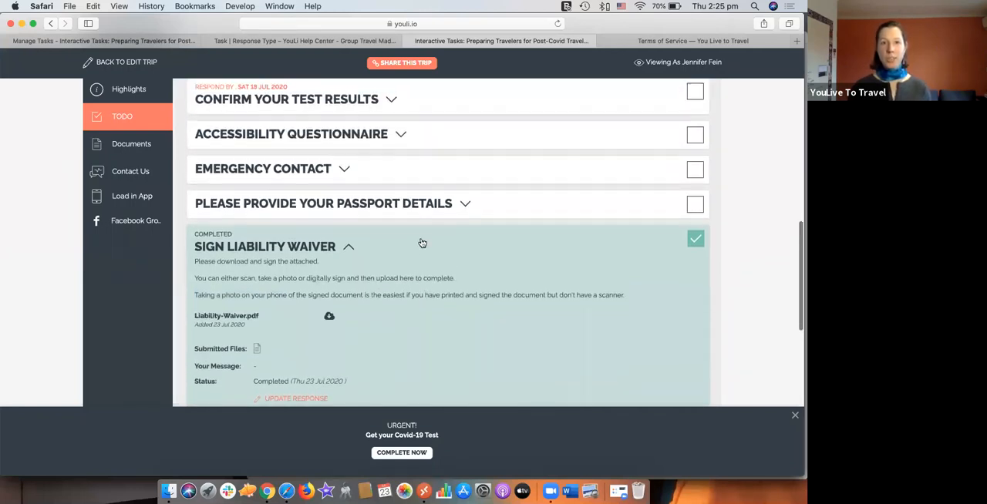
pyautogui.click(694, 182)
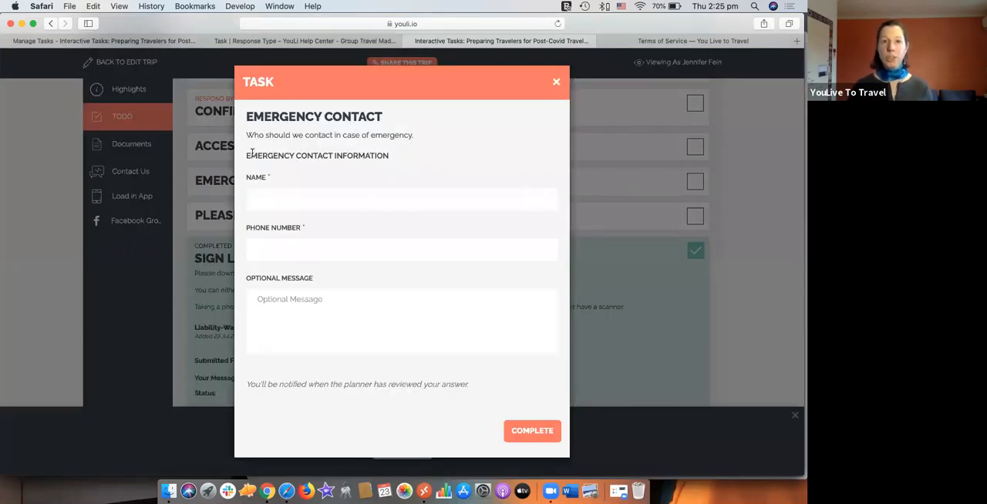
pyautogui.tripleClick(398, 155)
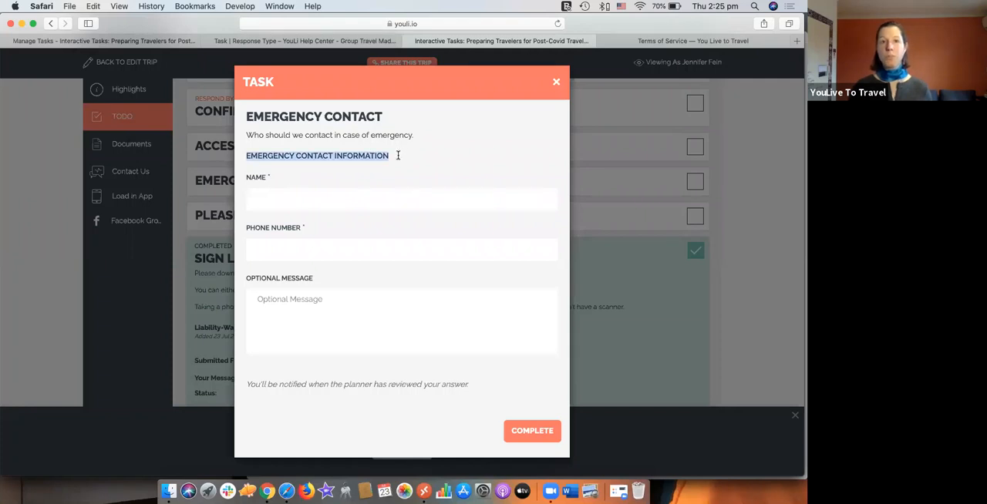
pyautogui.click(398, 154)
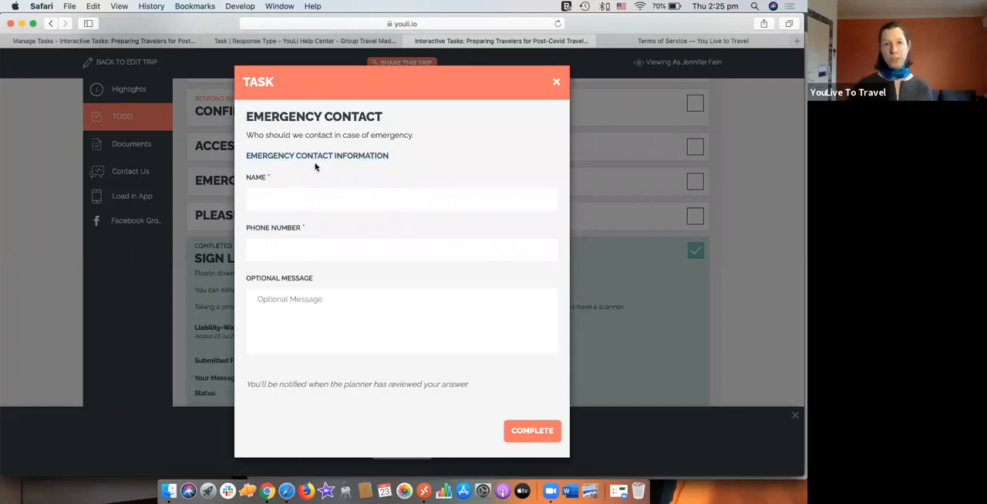
pyautogui.click(257, 197)
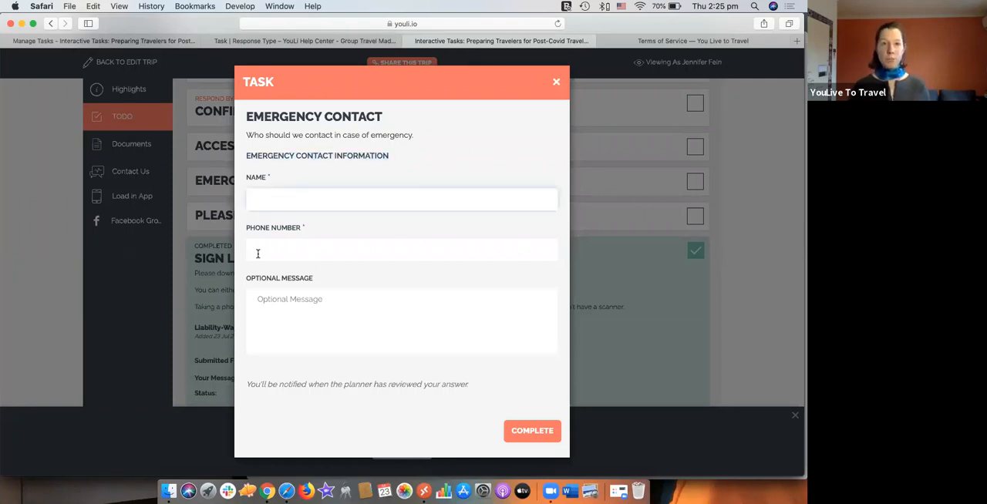
pyautogui.click(259, 254)
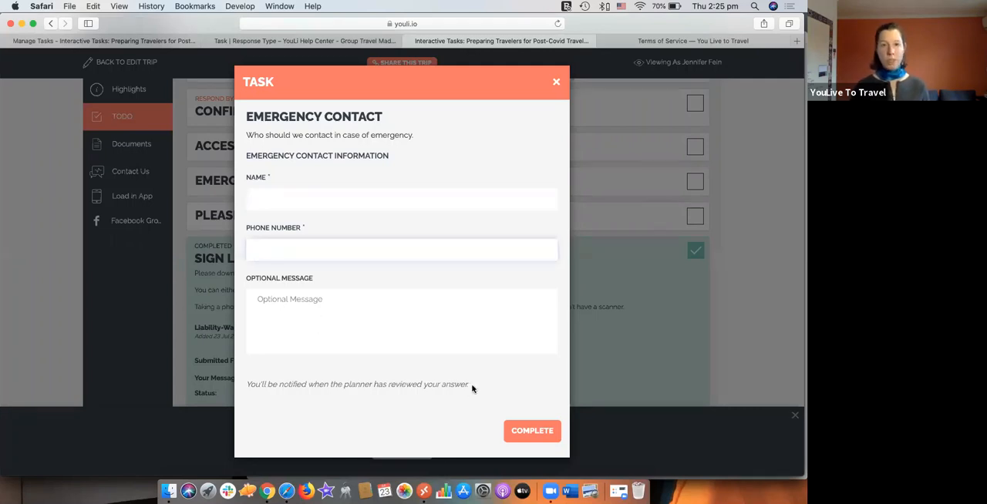
pyautogui.moveTo(471, 385); pyautogui.dragTo(261, 381)
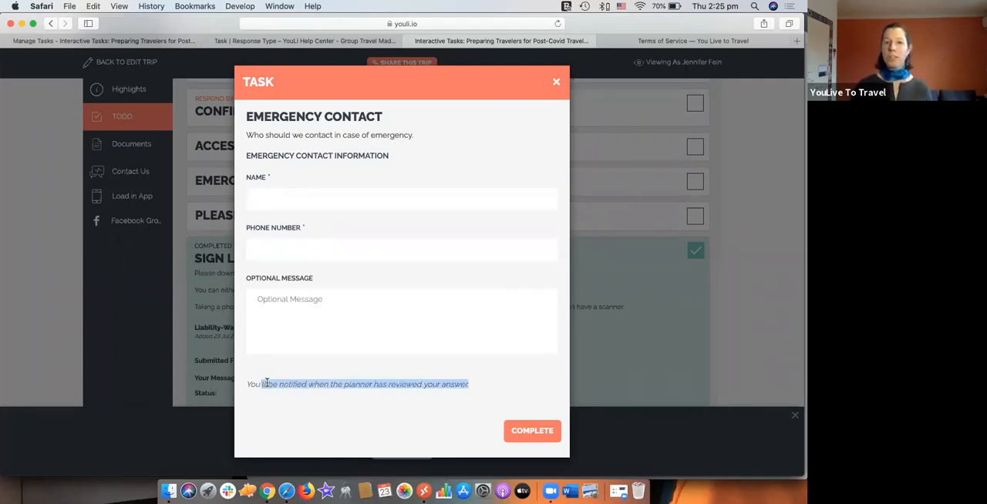
pyautogui.click(356, 384)
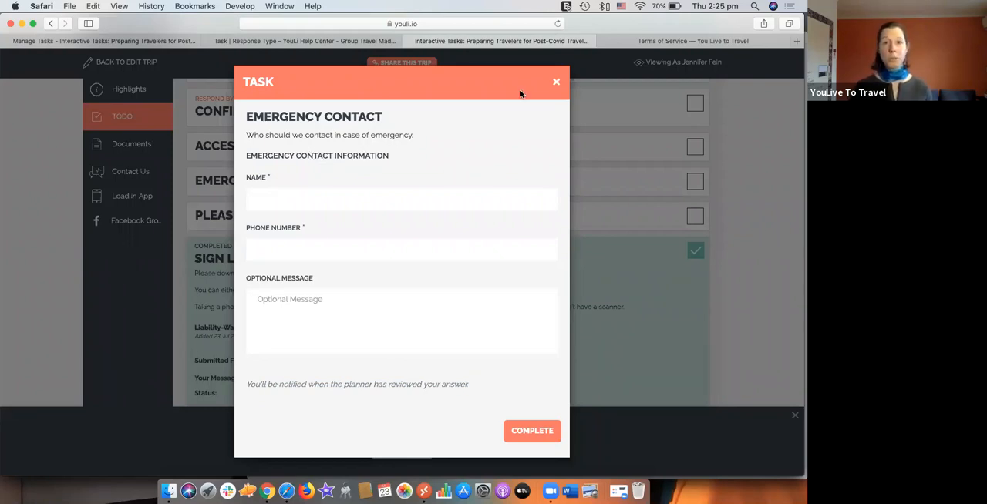
pyautogui.click(556, 82)
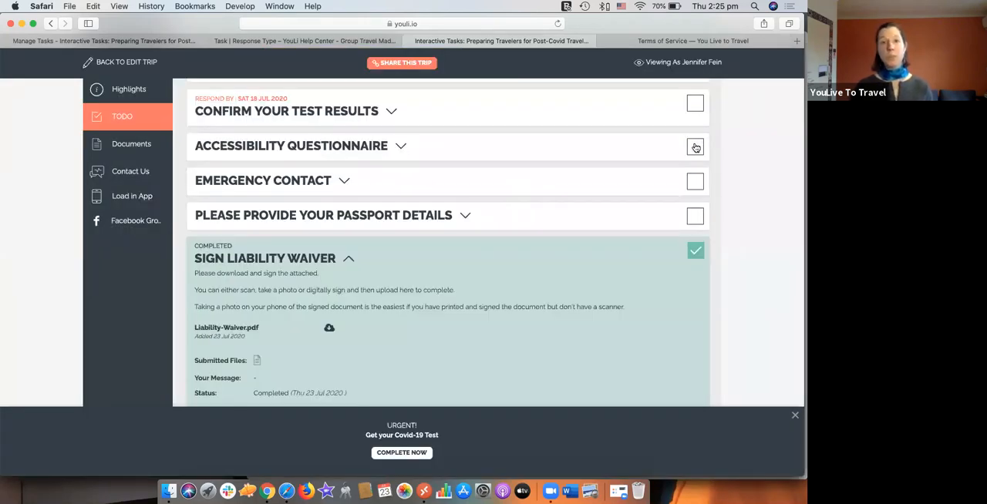
# Step: Try the Accessibility Questionnaire with wheelchair "Yes", stairs "Other - enter in comment box below" and companion "Yes", and close it unsubmitted
pyautogui.click(696, 147)
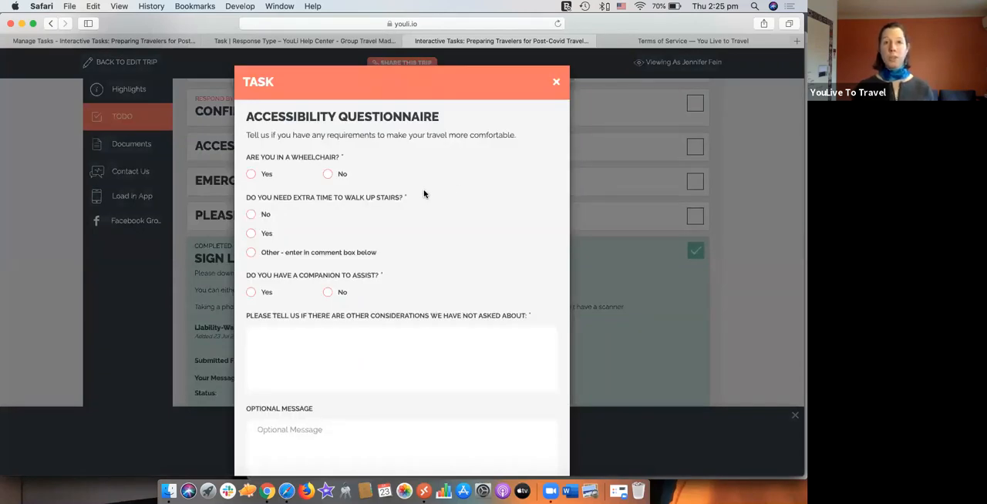
pyautogui.click(251, 175)
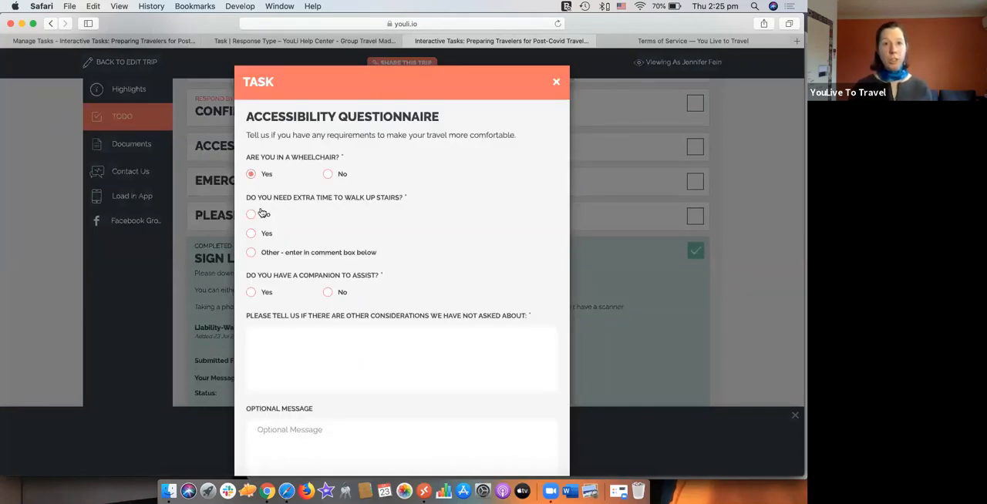
pyautogui.click(250, 253)
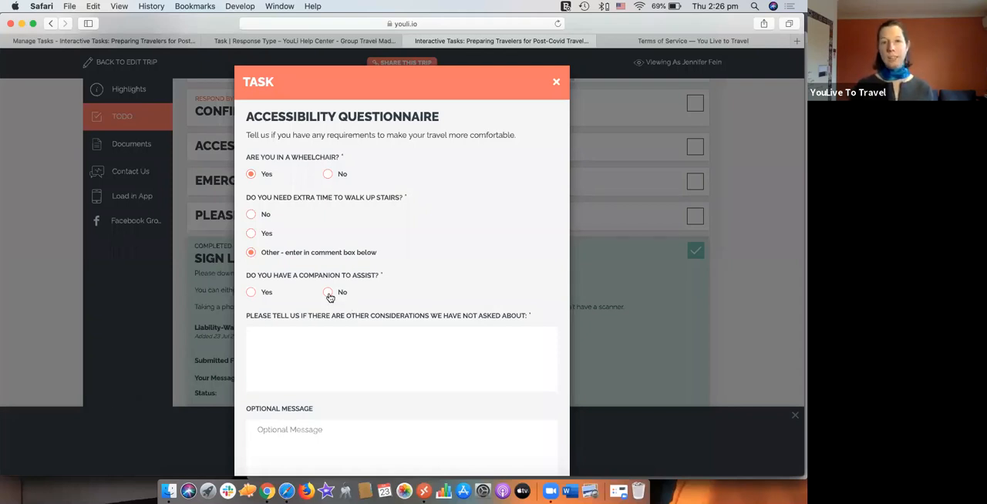
pyautogui.click(252, 294)
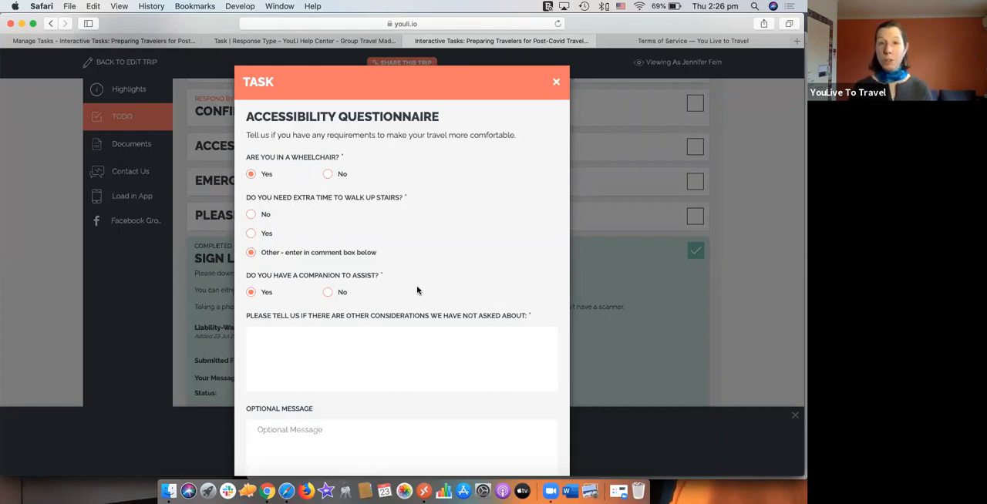
pyautogui.click(555, 83)
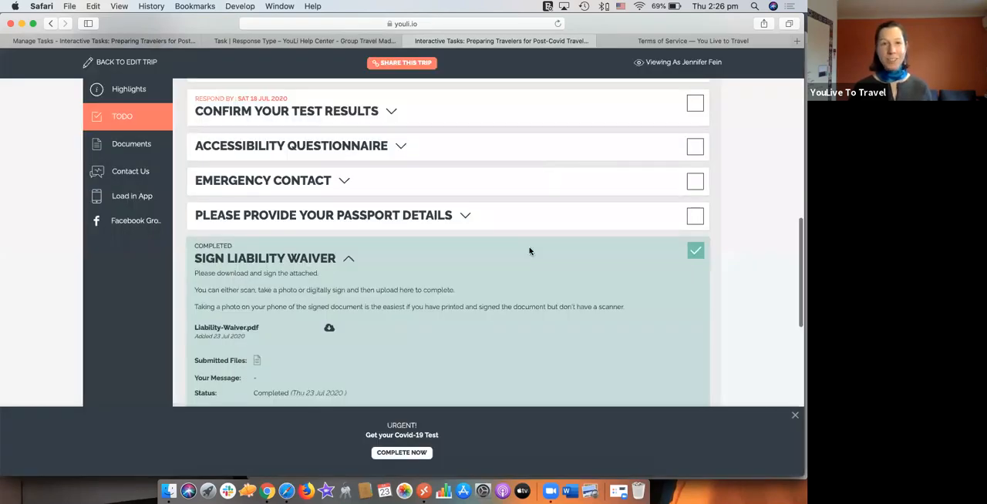
# Step: Examine the flight arrival task's date, time and itinerary upload fields, and close the form unanswered
pyautogui.scroll(-5, 529, 249)
pyautogui.scroll(-2, 529, 250)
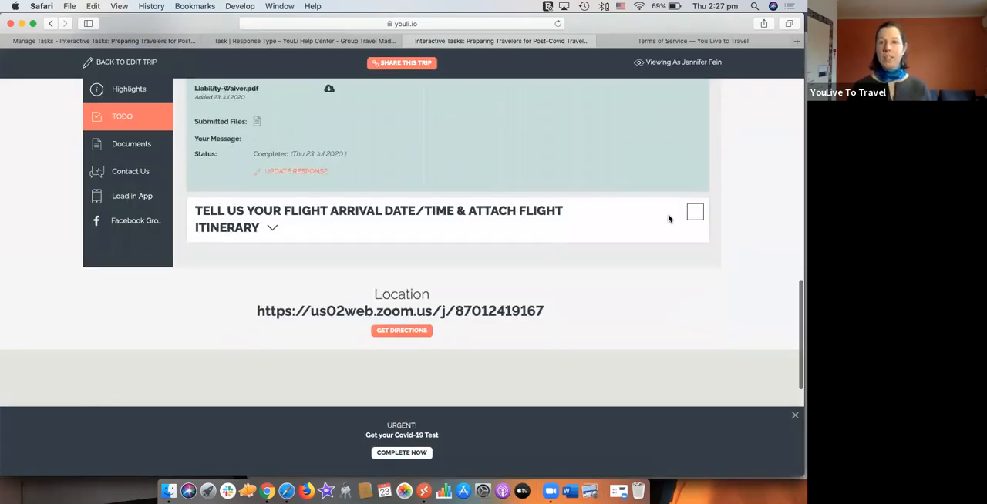
pyautogui.click(691, 215)
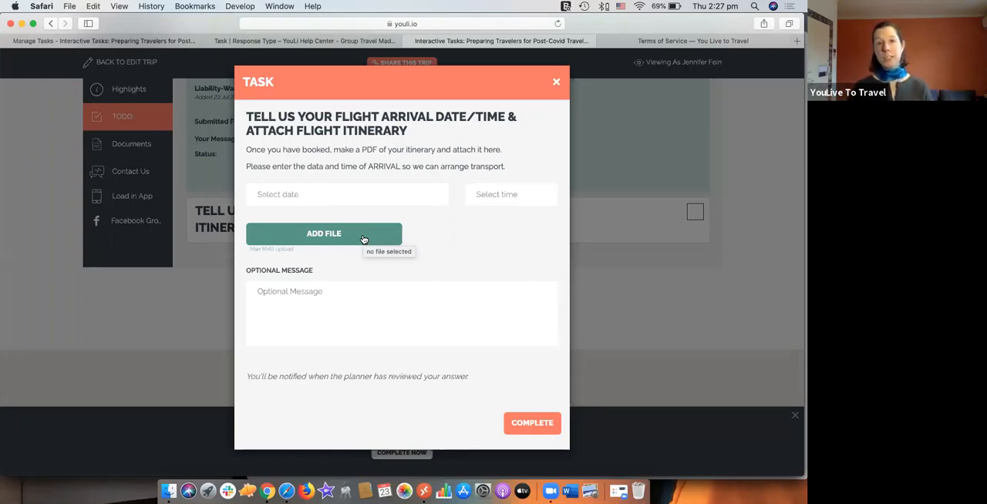
pyautogui.click(325, 193)
pyautogui.click(488, 209)
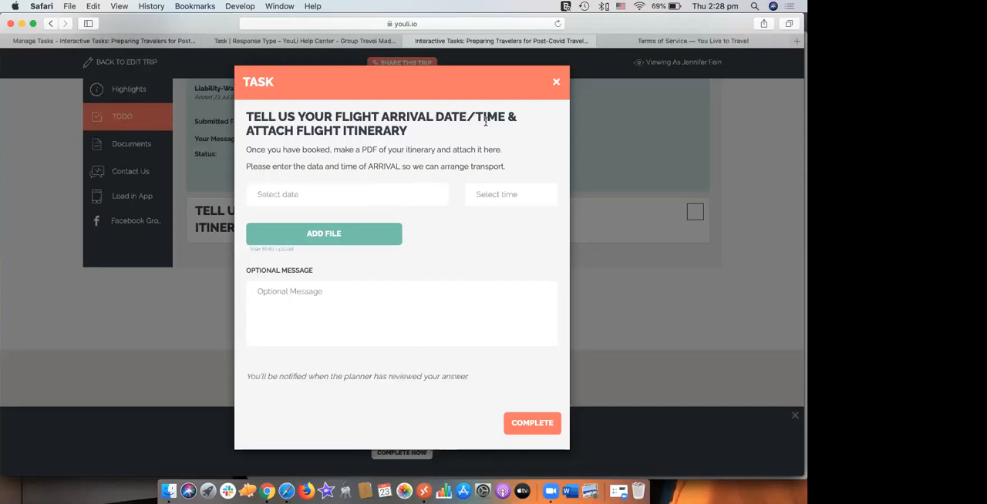
pyautogui.click(555, 84)
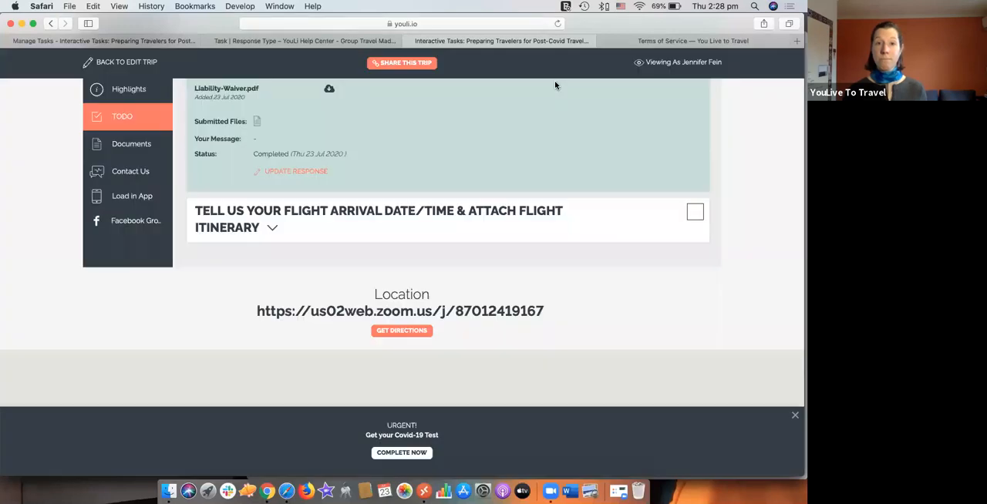
# Step: Find another registered traveler by name in the trip's Manage People list and view the trip as that person
pyautogui.scroll(3, 555, 84)
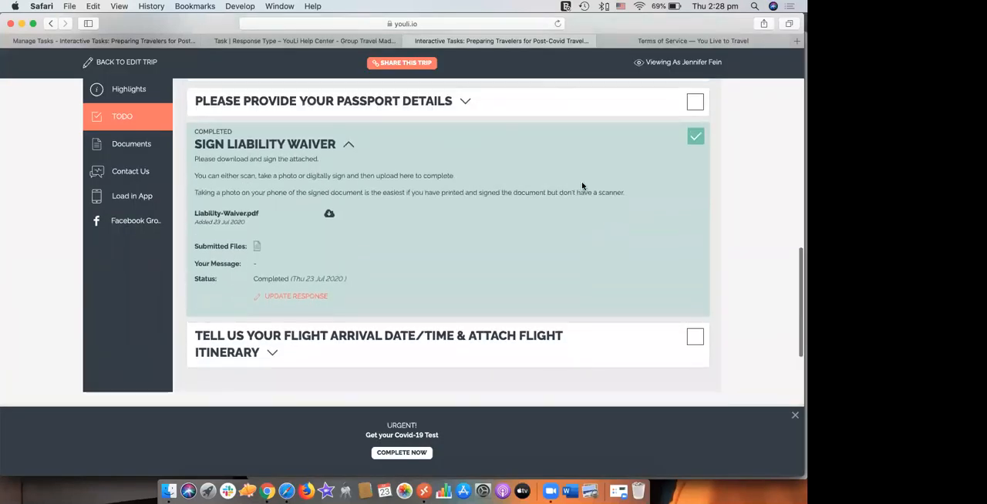
pyautogui.scroll(1, 582, 186)
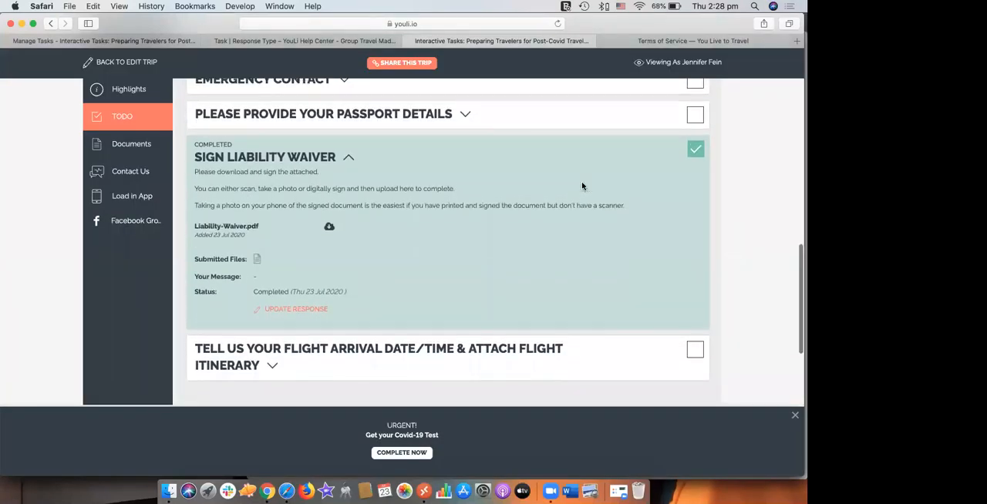
pyautogui.scroll(1, 582, 186)
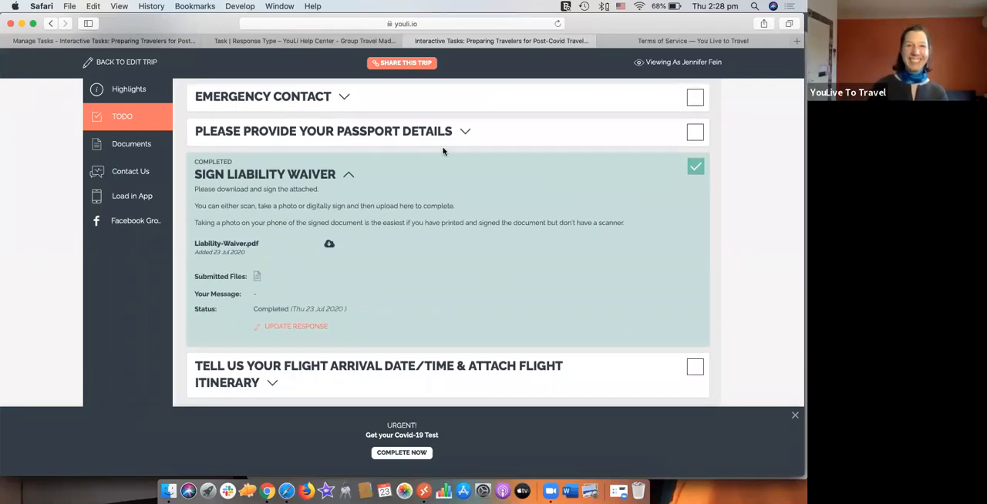
pyautogui.click(112, 41)
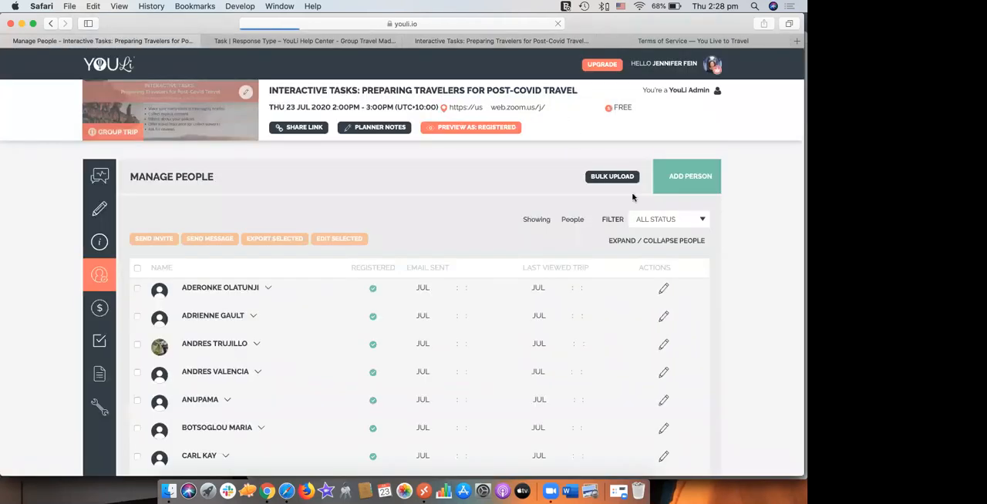
pyautogui.press('super+f')
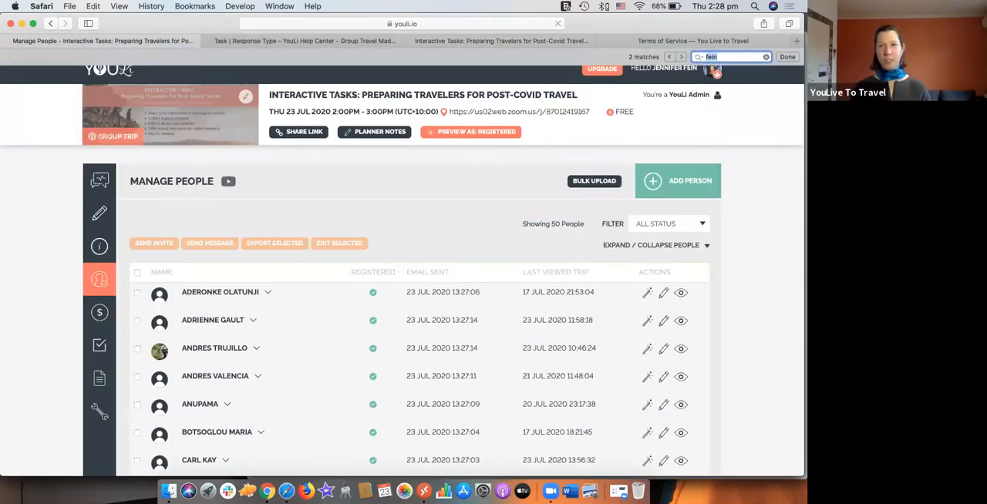
pyautogui.write('nick')
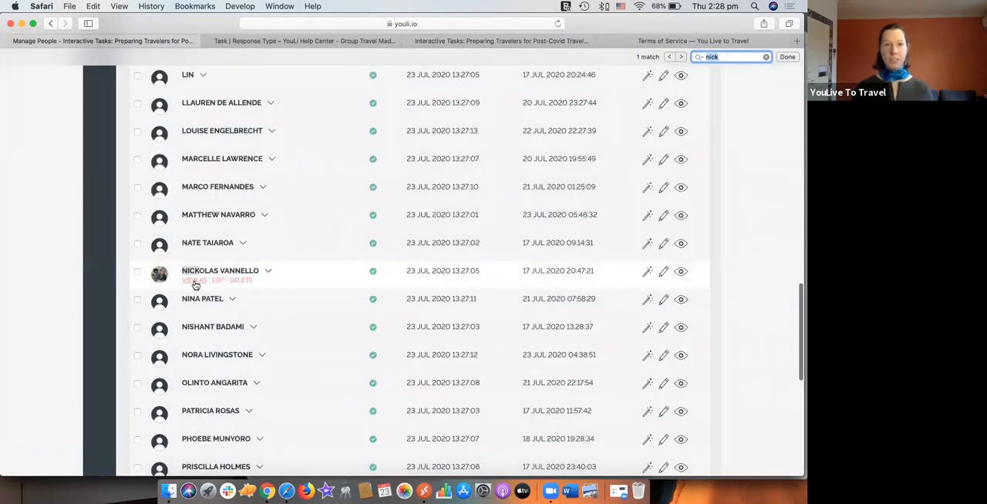
pyautogui.click(194, 281)
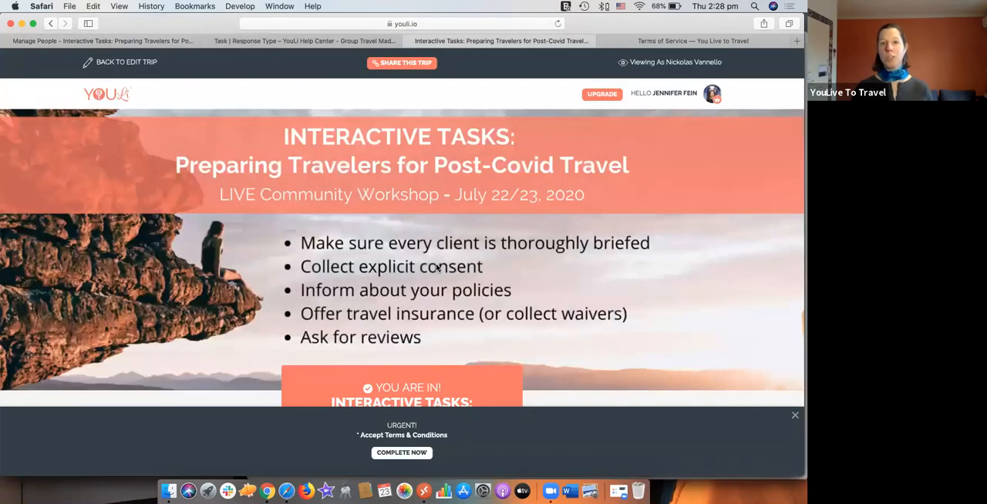
# Step: Review this traveler's to-do list, examine the Sign Liability Waiver and Emergency Contact forms and close them unanswered
pyautogui.scroll(-10, 436, 266)
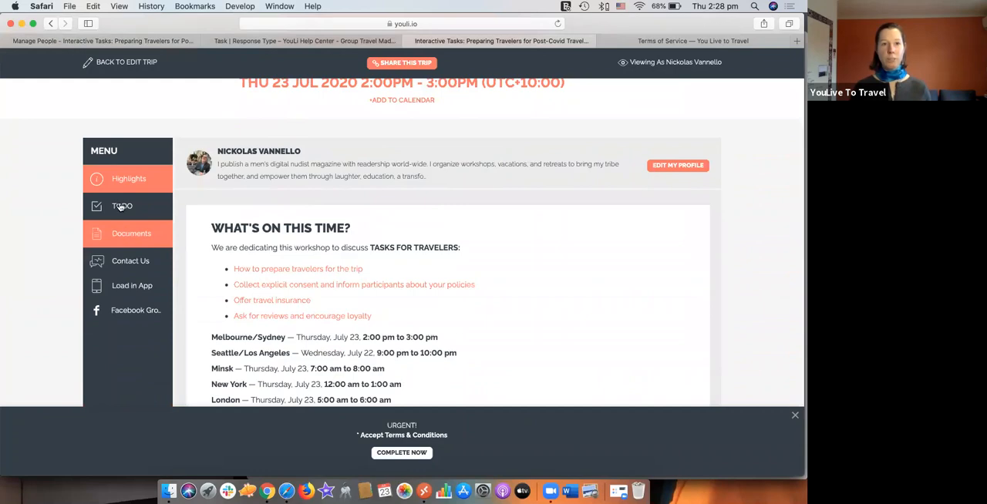
pyautogui.click(122, 206)
pyautogui.scroll(-3, 523, 271)
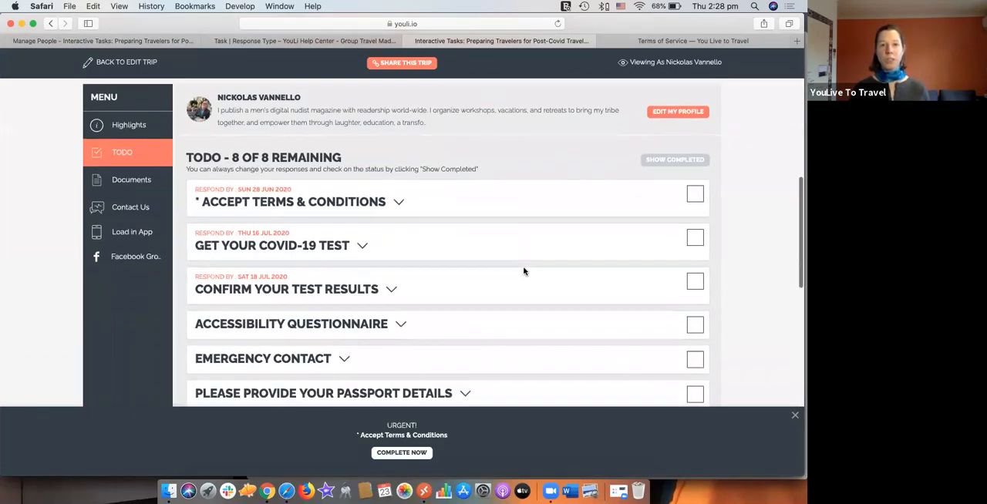
pyautogui.scroll(-2, 524, 270)
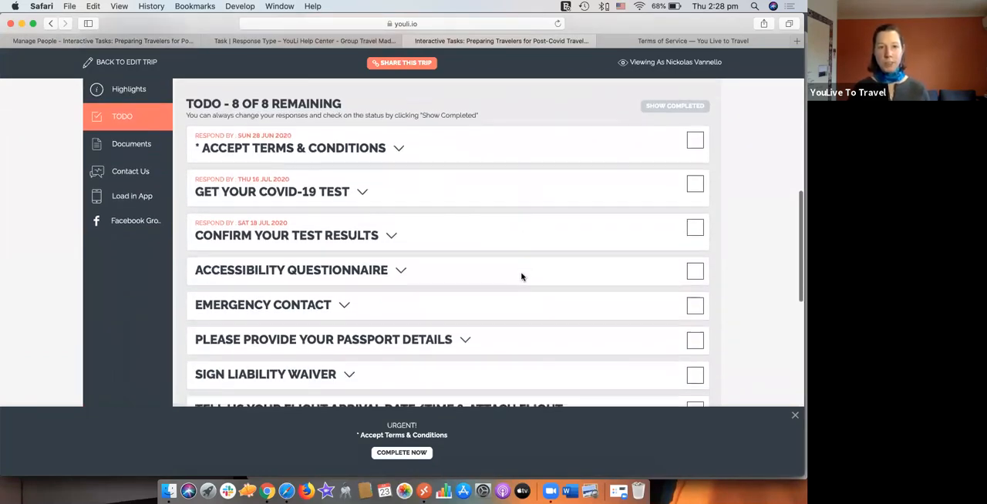
pyautogui.click(697, 333)
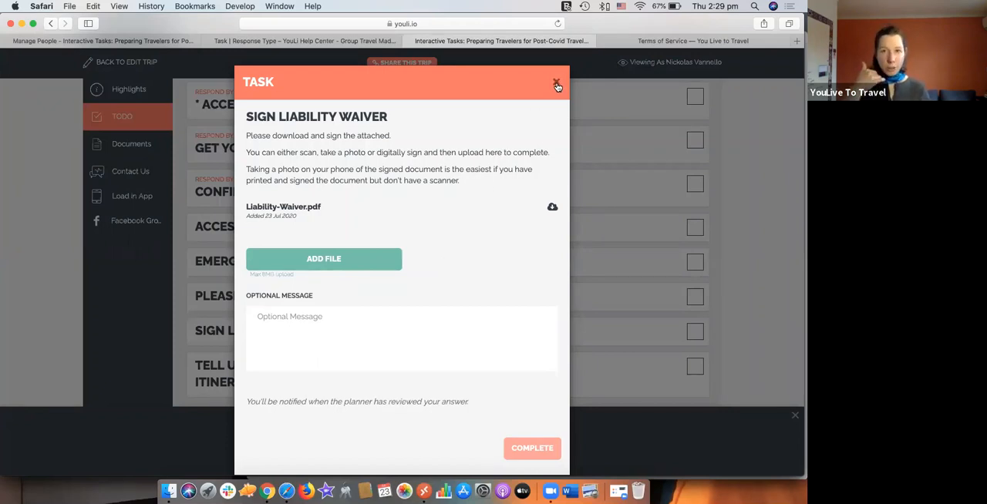
pyautogui.click(593, 271)
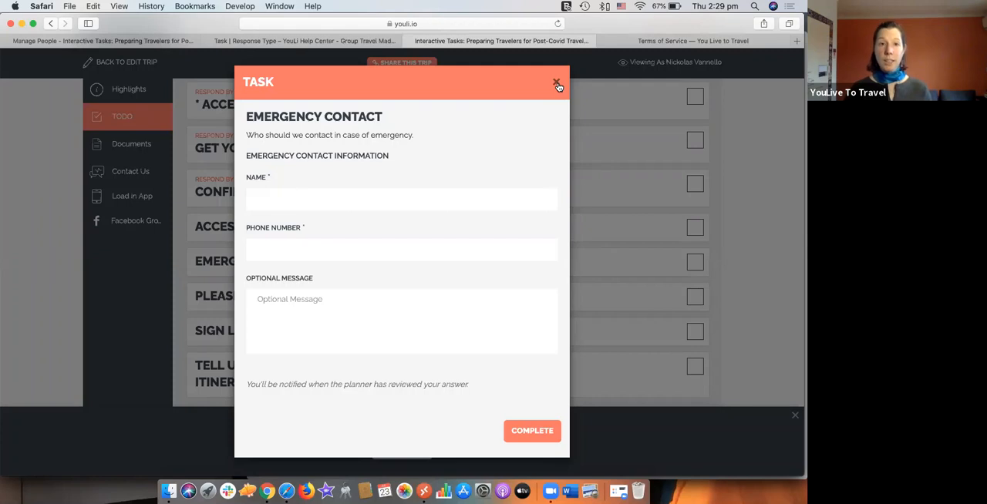
pyautogui.click(557, 84)
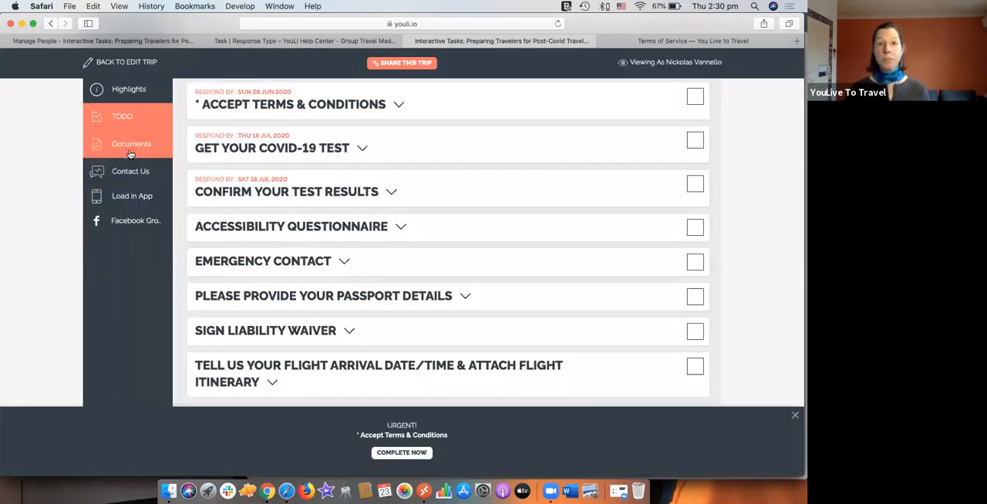
# Step: Examine the traveler's Documents section, covering shared trip documents and the traveler's own uploads, and glance at the trip Highlights
pyautogui.click(131, 154)
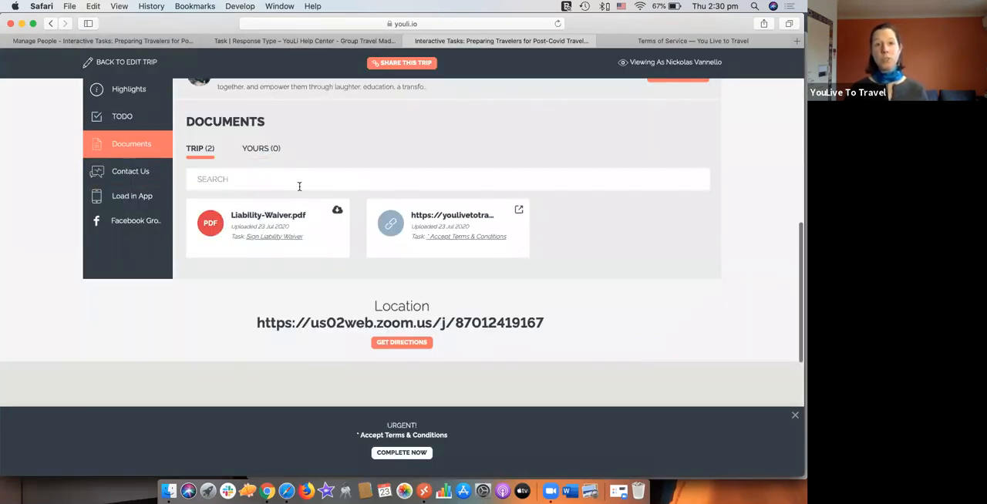
pyautogui.click(263, 152)
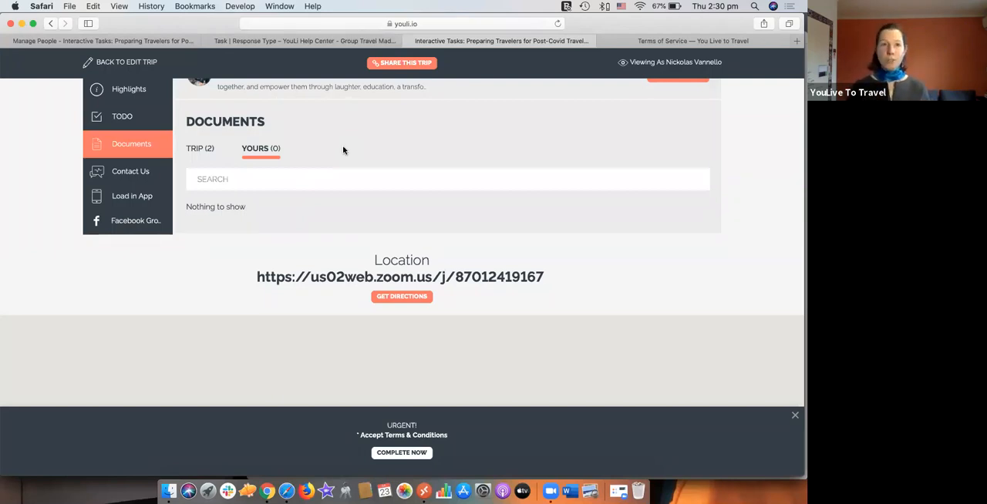
pyautogui.scroll(2, 343, 145)
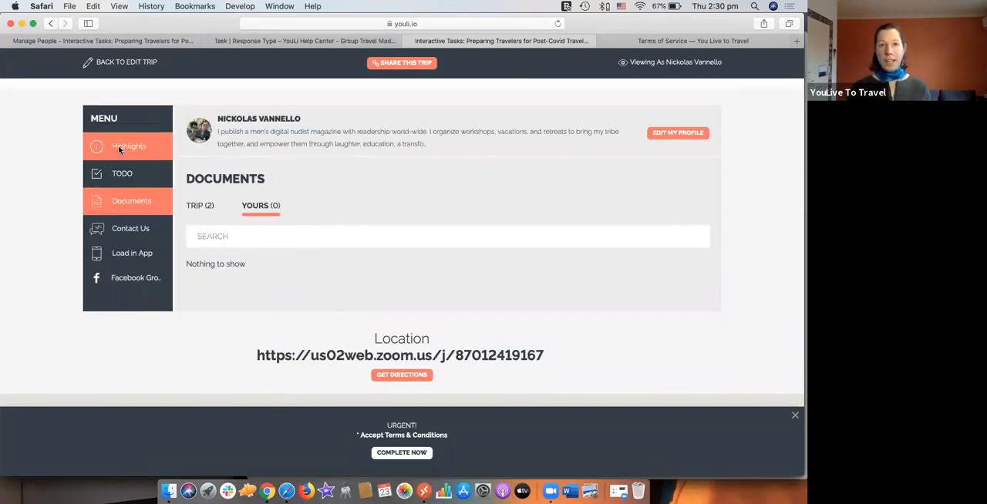
pyautogui.click(118, 145)
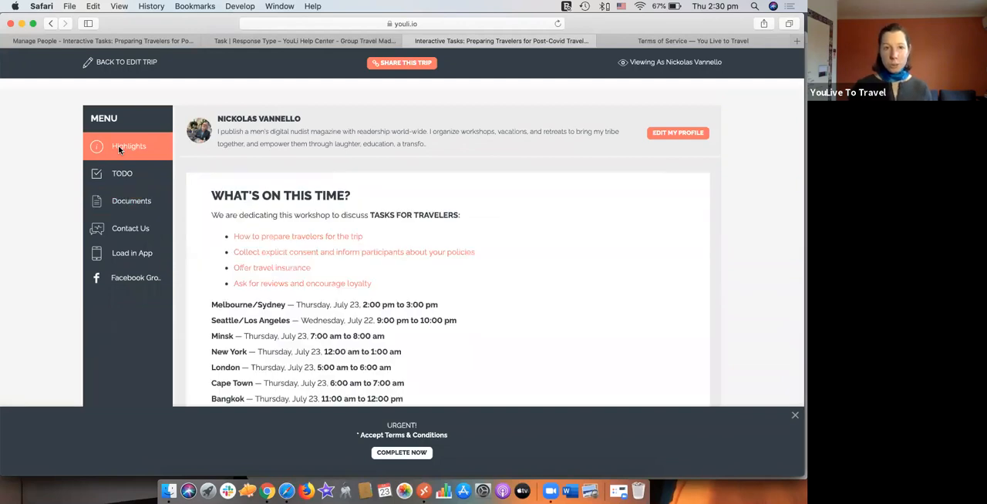
pyautogui.click(136, 212)
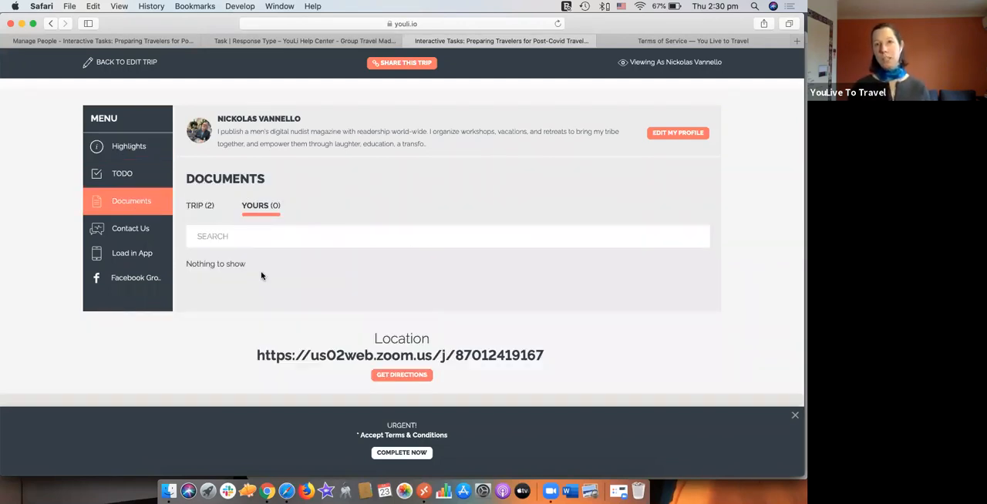
pyautogui.click(208, 210)
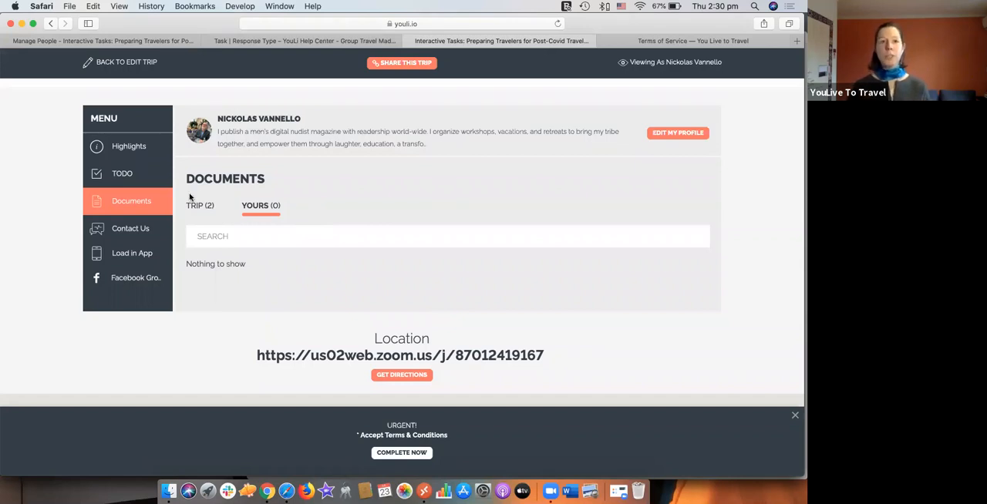
# Step: Review the traveler's to-do list with completed tasks shown
pyautogui.click(131, 179)
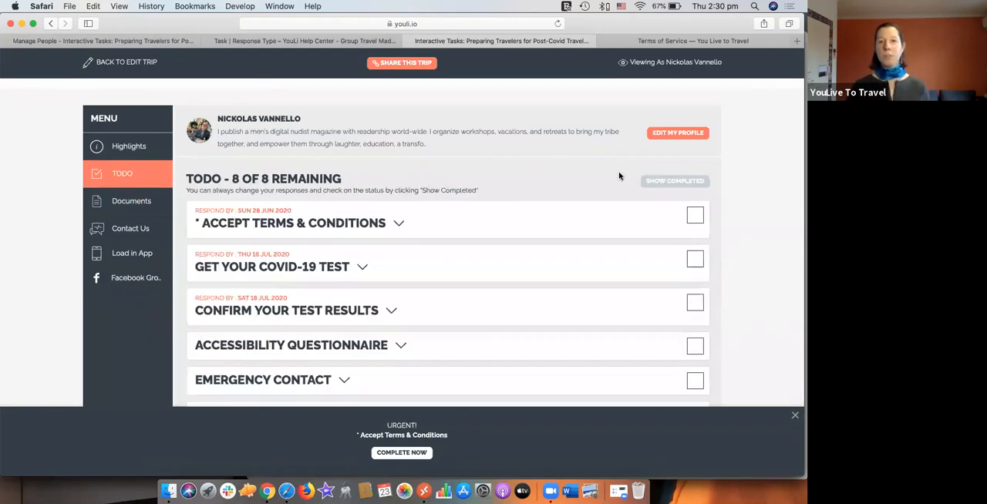
pyautogui.scroll(-3, 609, 197)
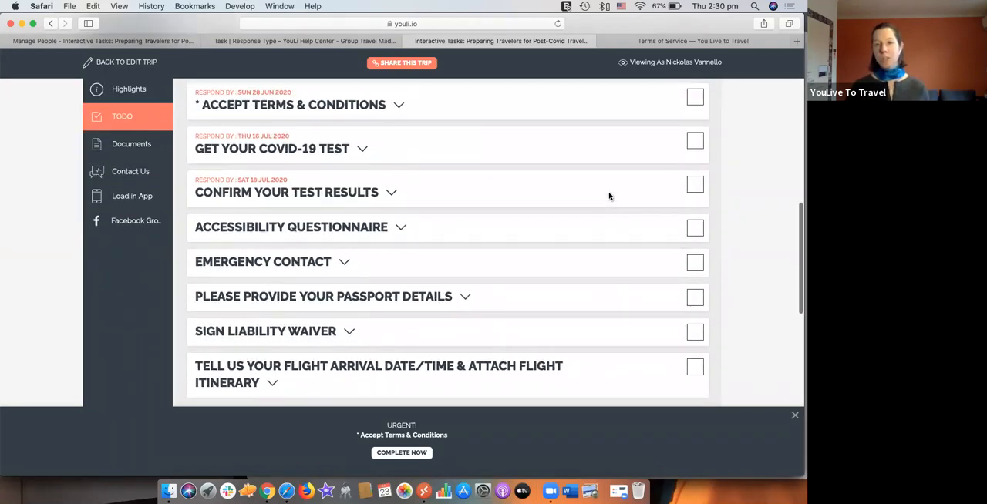
pyautogui.scroll(2, 609, 196)
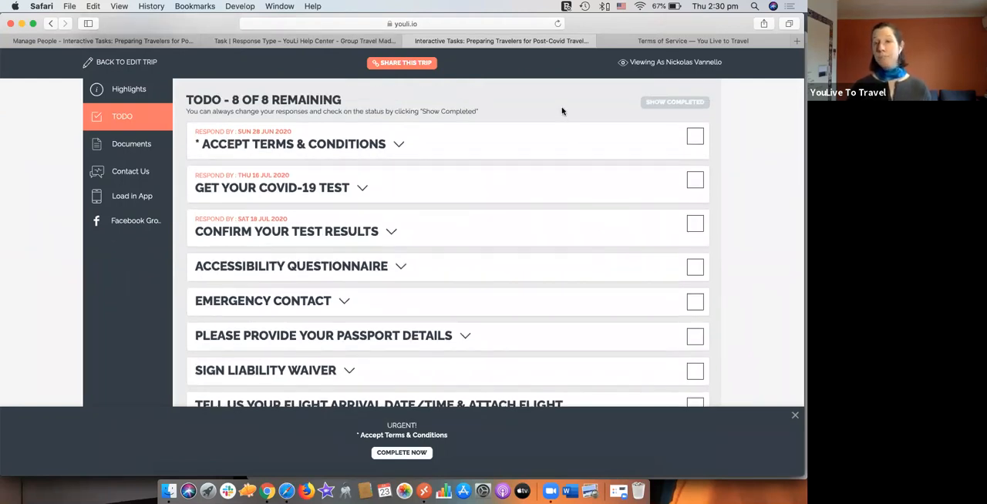
pyautogui.click(654, 104)
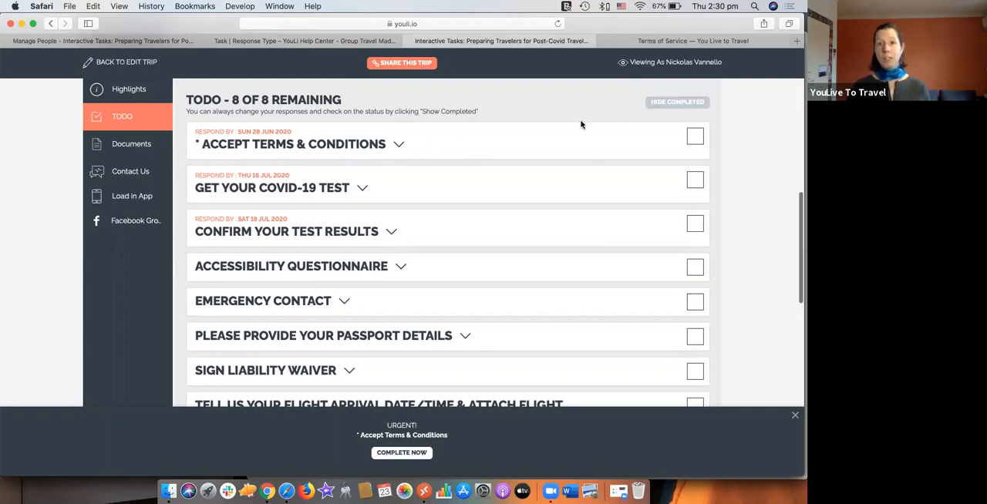
pyautogui.scroll(-3, 581, 124)
pyautogui.scroll(5, 581, 124)
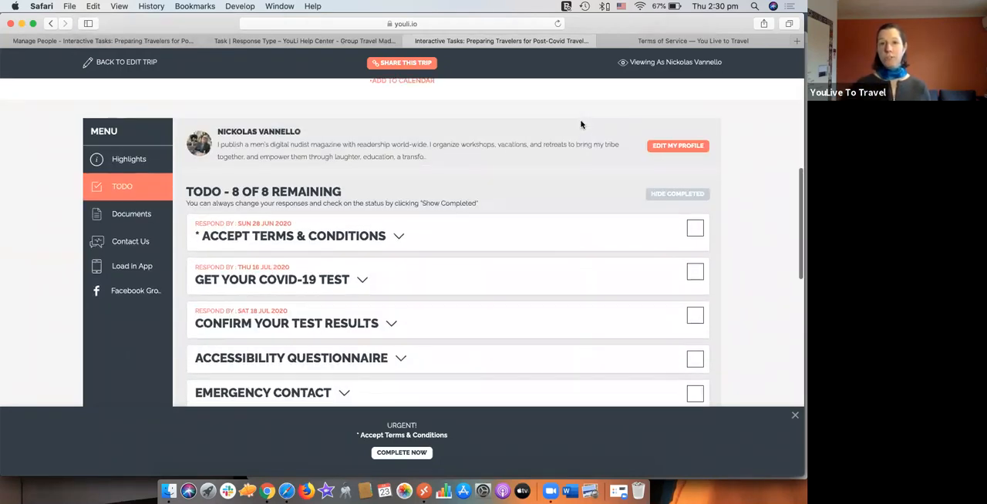
pyautogui.scroll(-1, 581, 124)
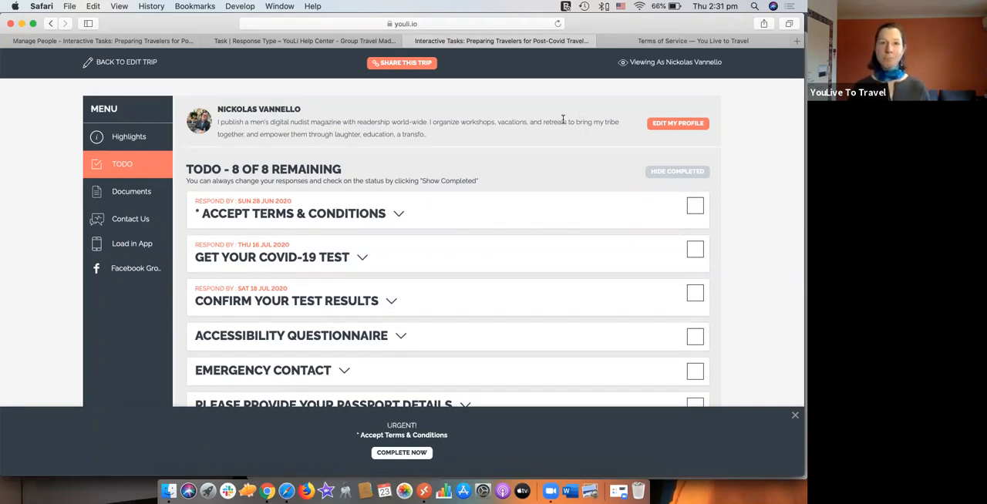
# Step: Return to the organizer's Manage People page and open the trip's Manage Tasks page
pyautogui.click(135, 47)
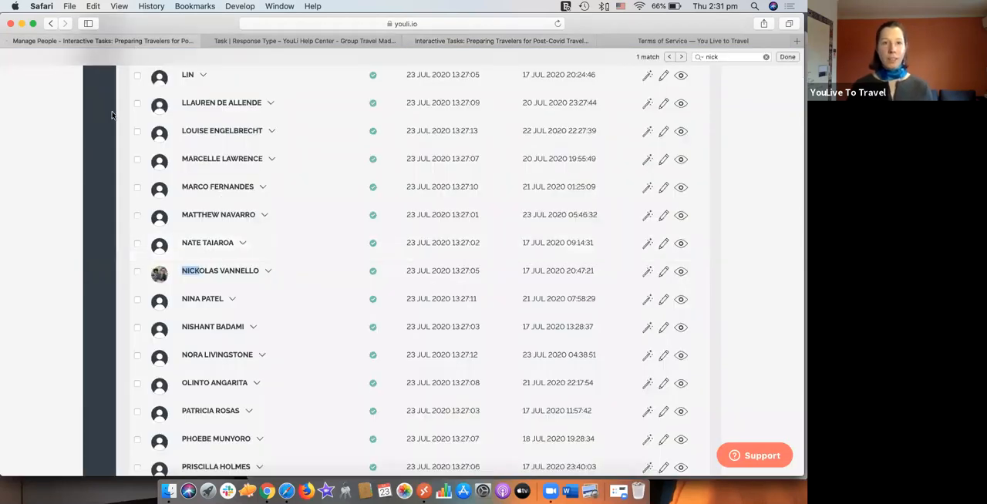
pyautogui.scroll(5, 96, 166)
pyautogui.scroll(5, 98, 170)
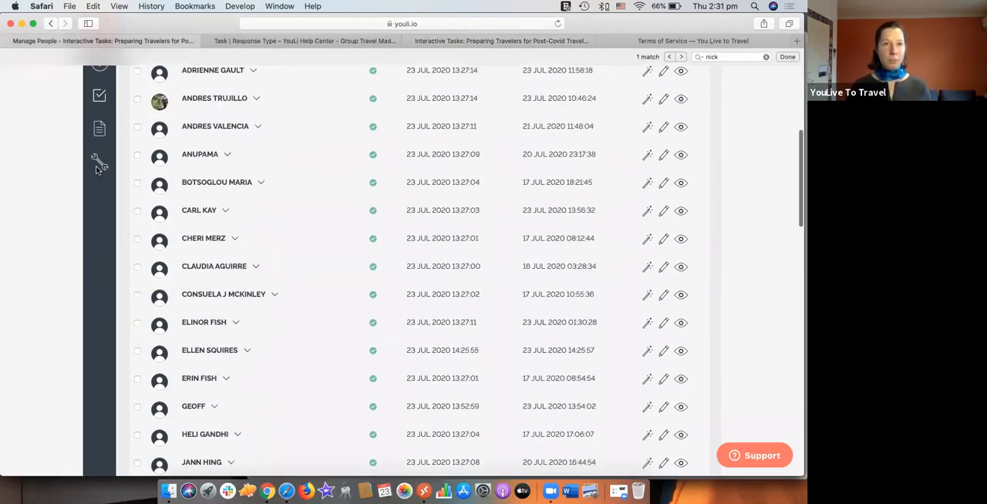
pyautogui.scroll(1, 97, 136)
pyautogui.click(100, 168)
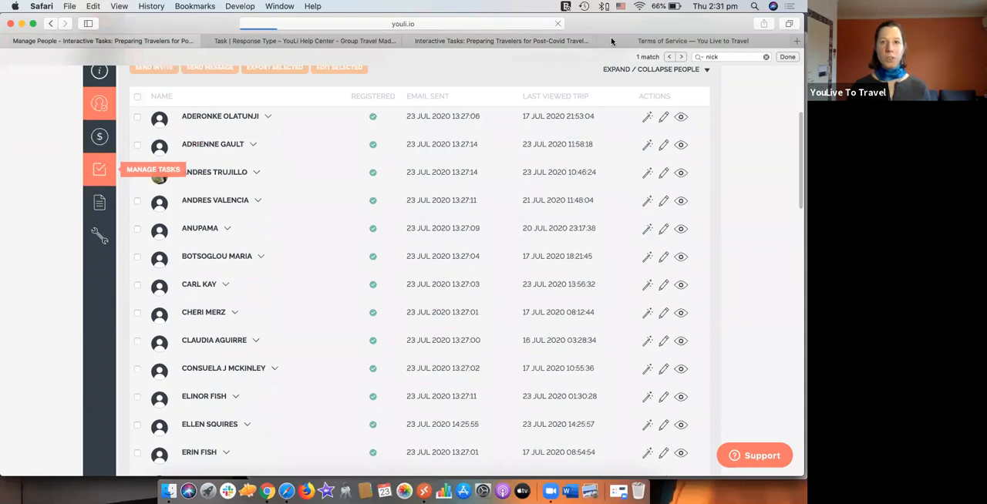
# Step: Switch to the "Tasks For Travelers - July 2020" deck in Chrome and present it from the "What can you do with tasks?" slide
pyautogui.press('super+Tab')
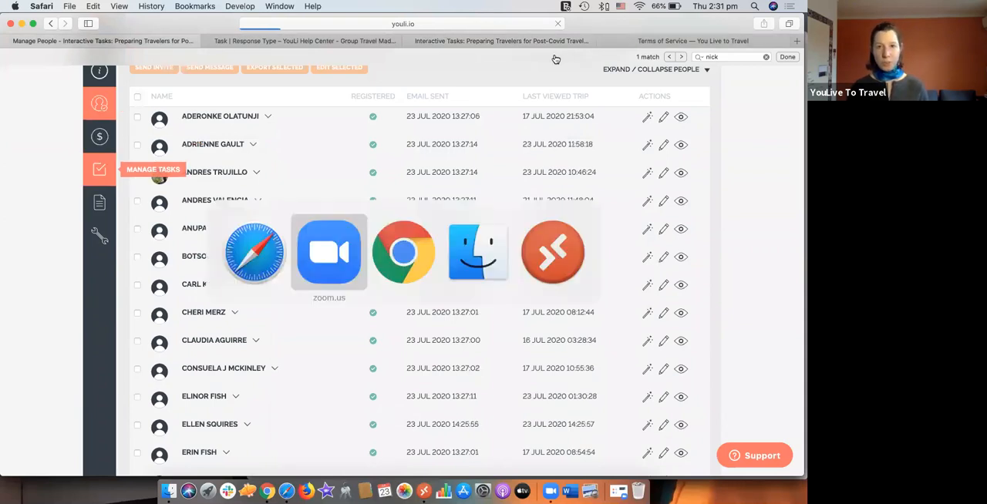
pyautogui.press('super+Tab')
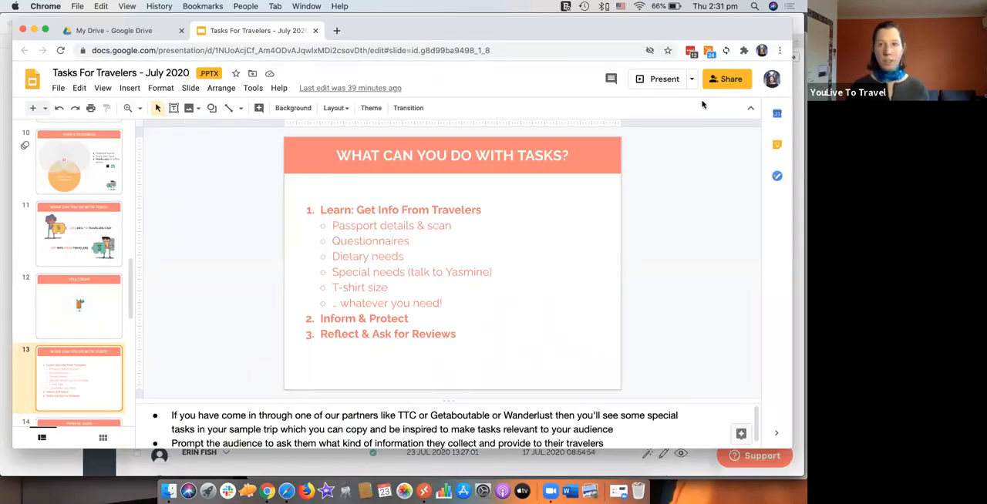
pyautogui.click(637, 81)
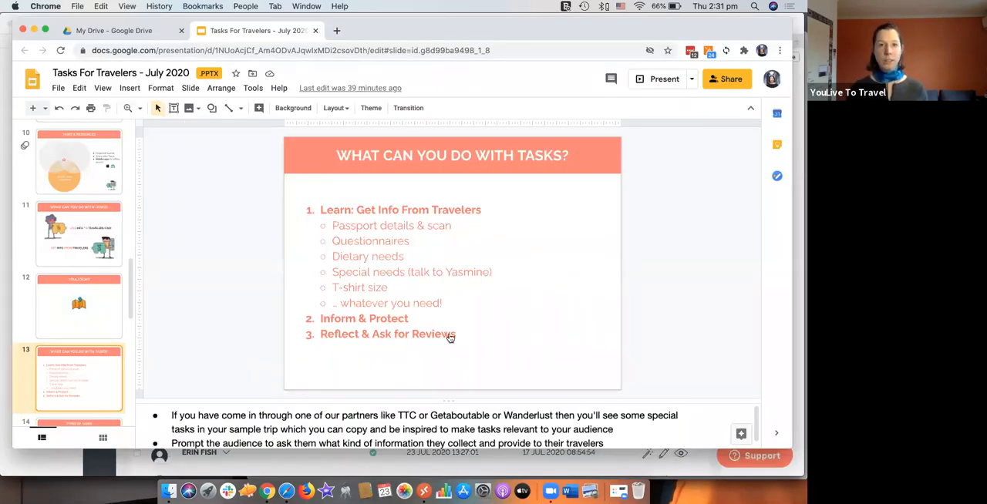